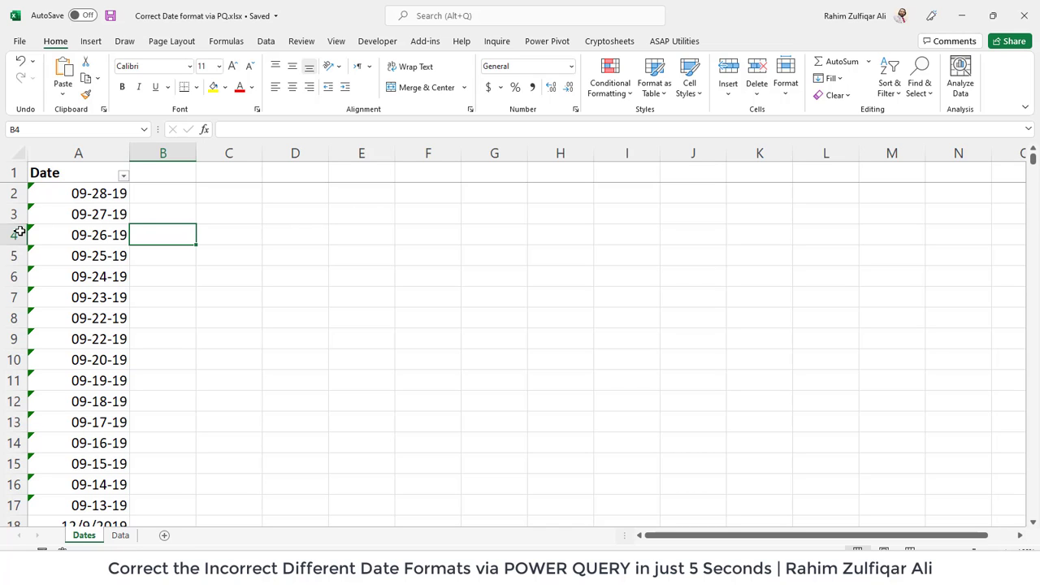
Step: Examine the Date column on the Dates sheet from its first entry to its last for inconsistent date formats
click(62, 231)
key(ctrl+Down)
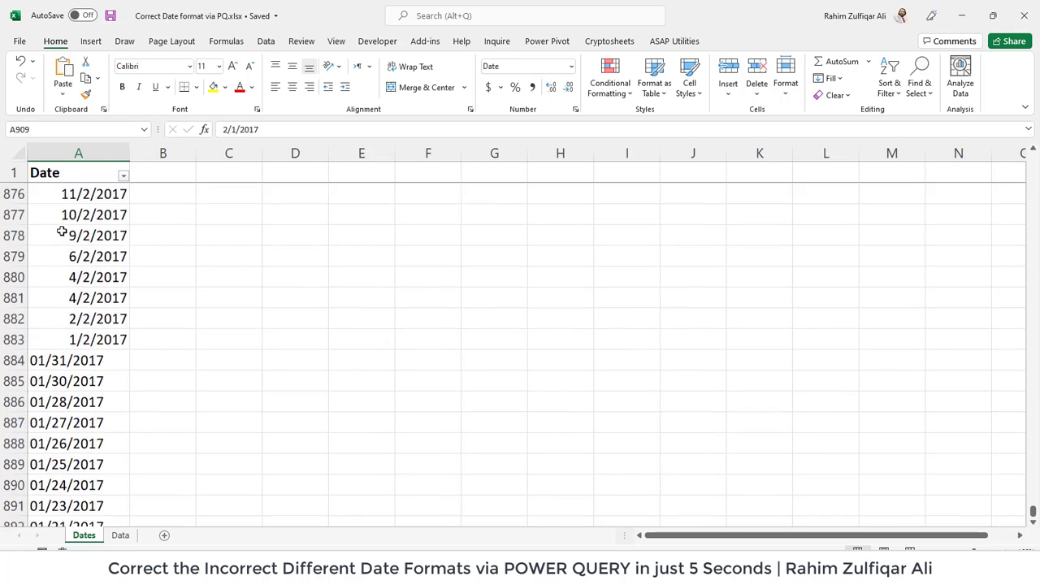
key(ctrl+Up)
key(Down)
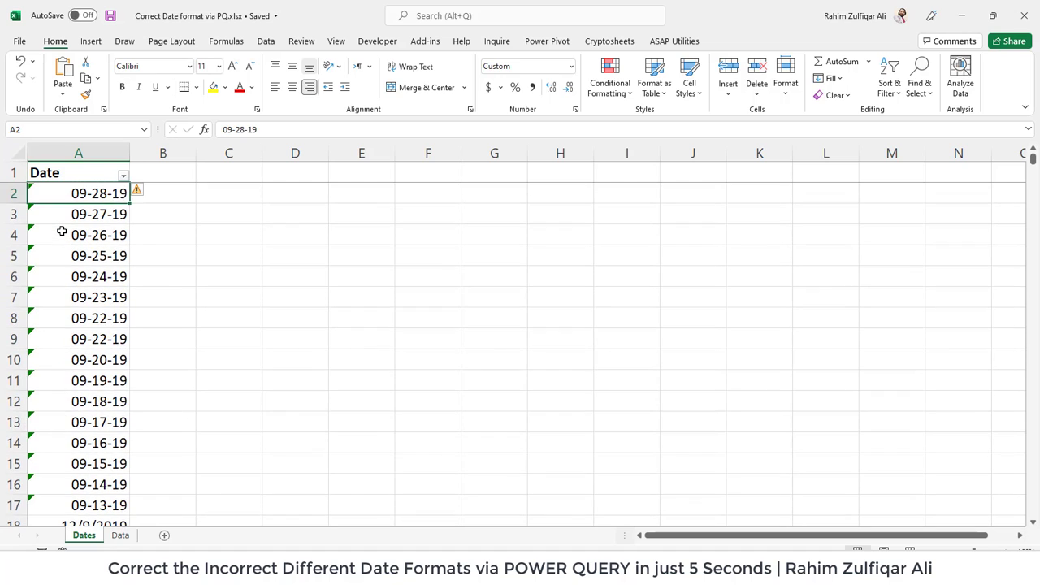
key(ctrl+Down)
key(ctrl+Up)
key(Down)
key(ctrl+Down)
key(ctrl+Up)
key(Down)
key(ctrl+Down)
key(ctrl+Up)
key(Down)
key(ctrl+Down)
key(ctrl+Up)
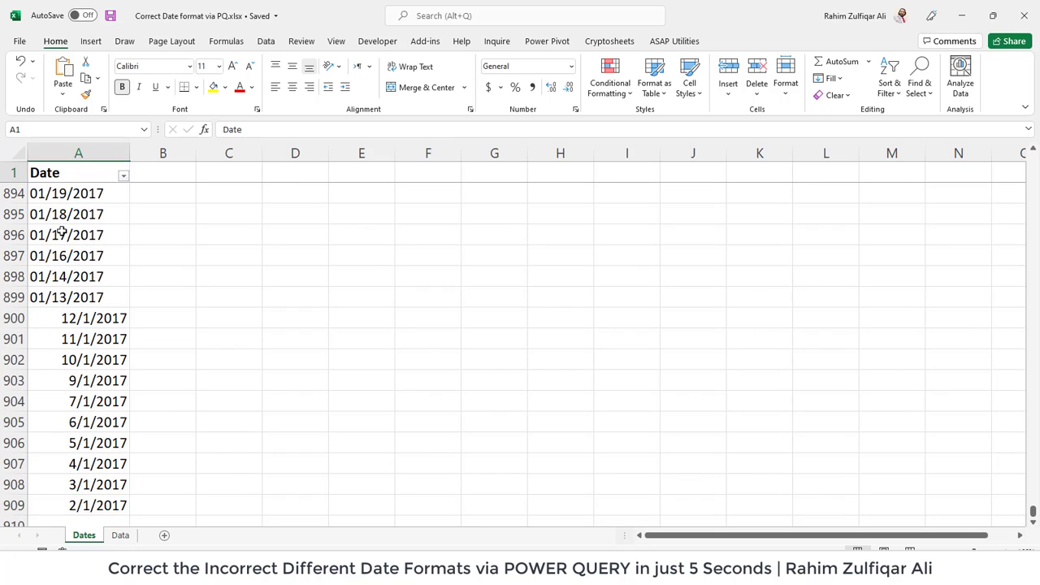
key(Down)
key(Down)
key(ctrl+Down)
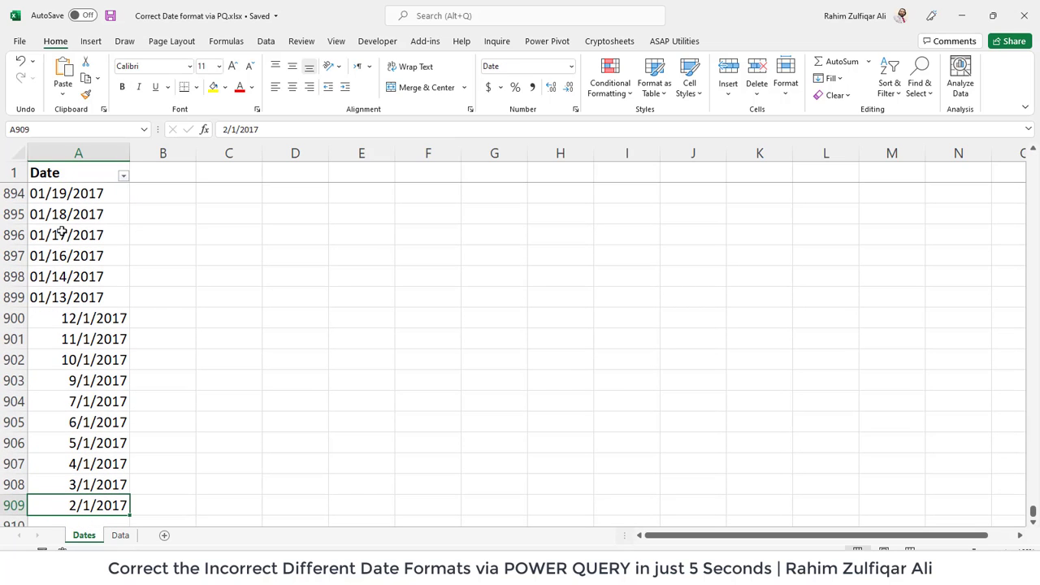
key(ctrl+Home)
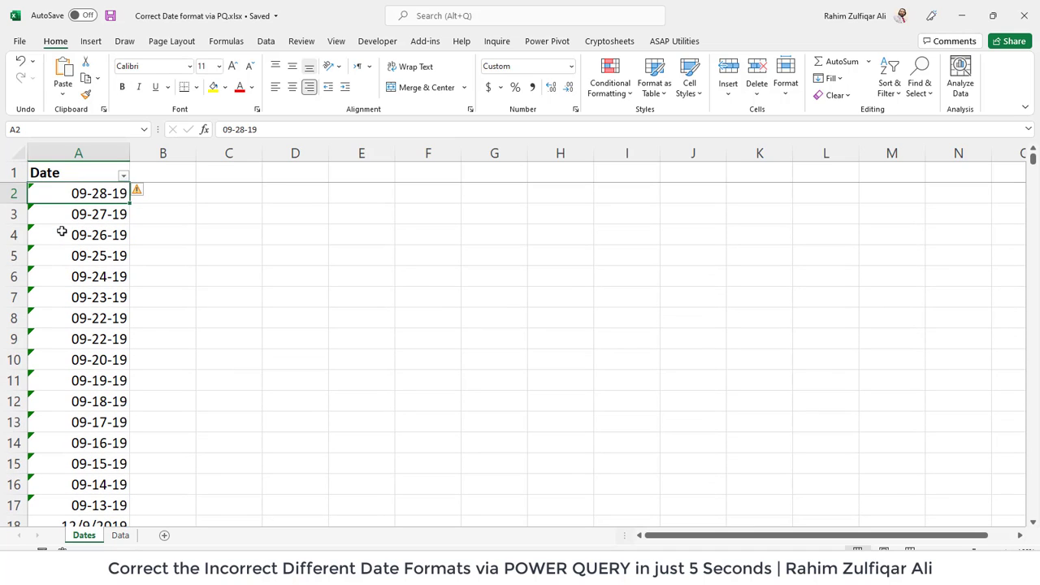
key(ctrl+Down)
key(ctrl+Up)
key(Down)
Step: Enter =TODAY() in cell F4 as a reference date and widen column F
key(Right)
key(Right)
key(Right)
key(Right)
key(Right)
key(Down)
key(Down)
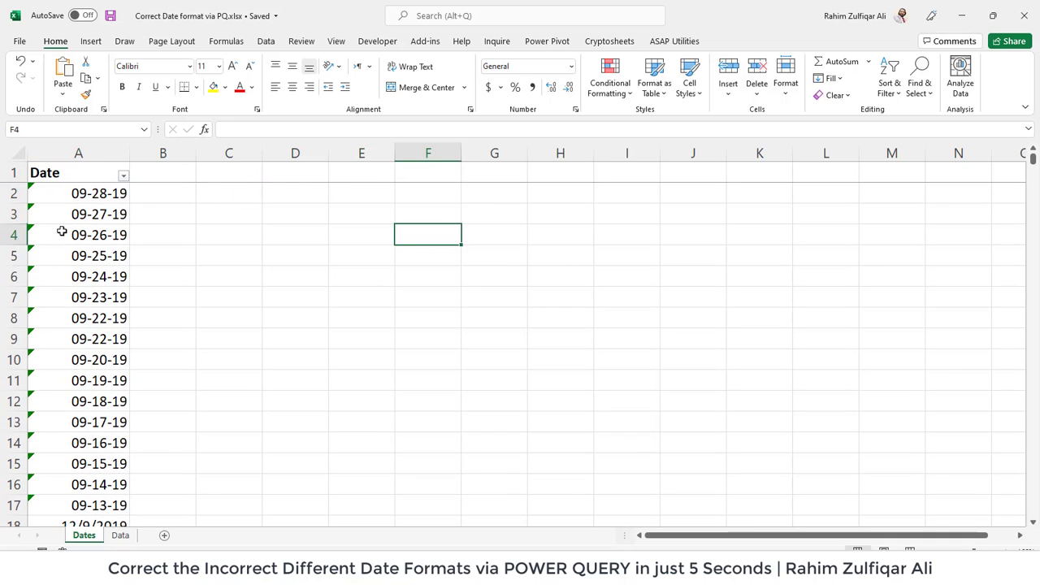
text(=today)
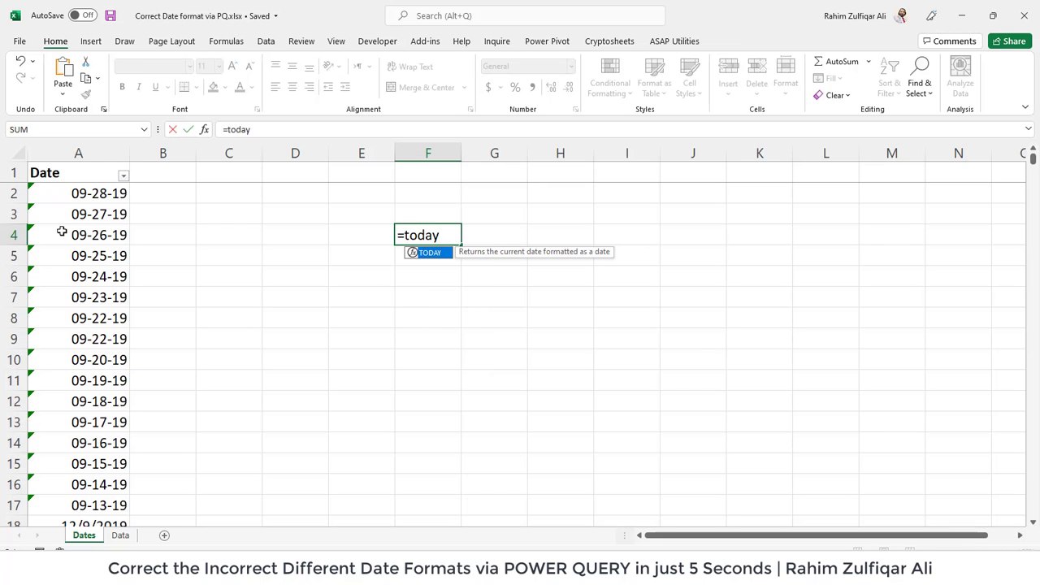
key(Return)
key(Up)
drag(463, 152, 515, 161)
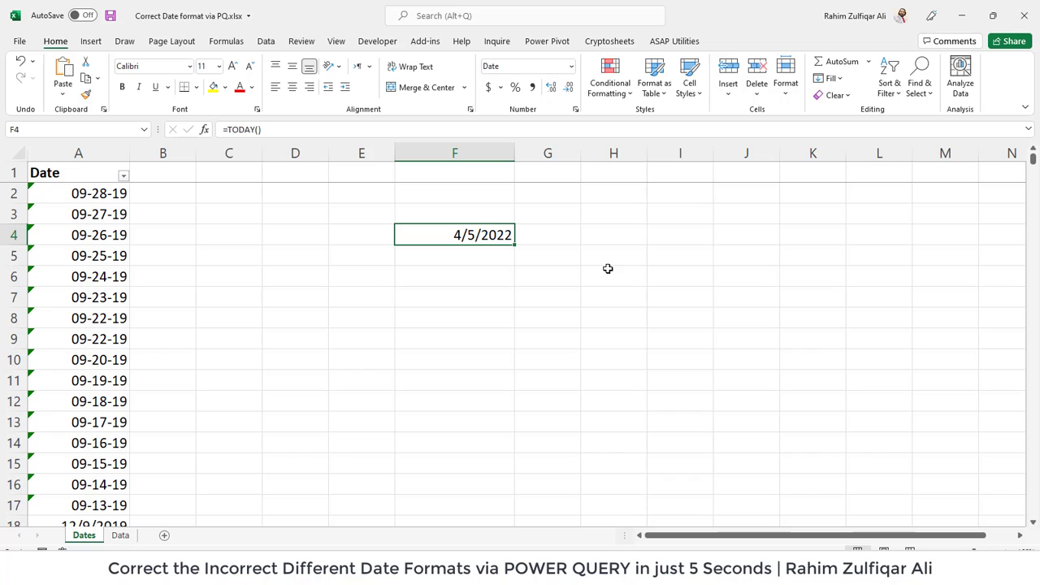
key(Up)
key(Down)
key(Down)
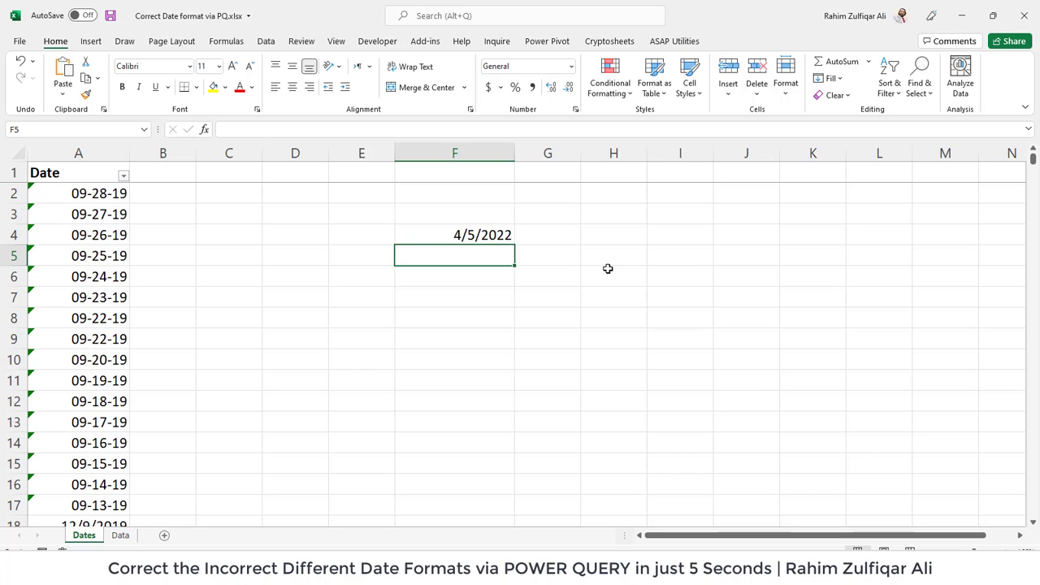
text(M/)
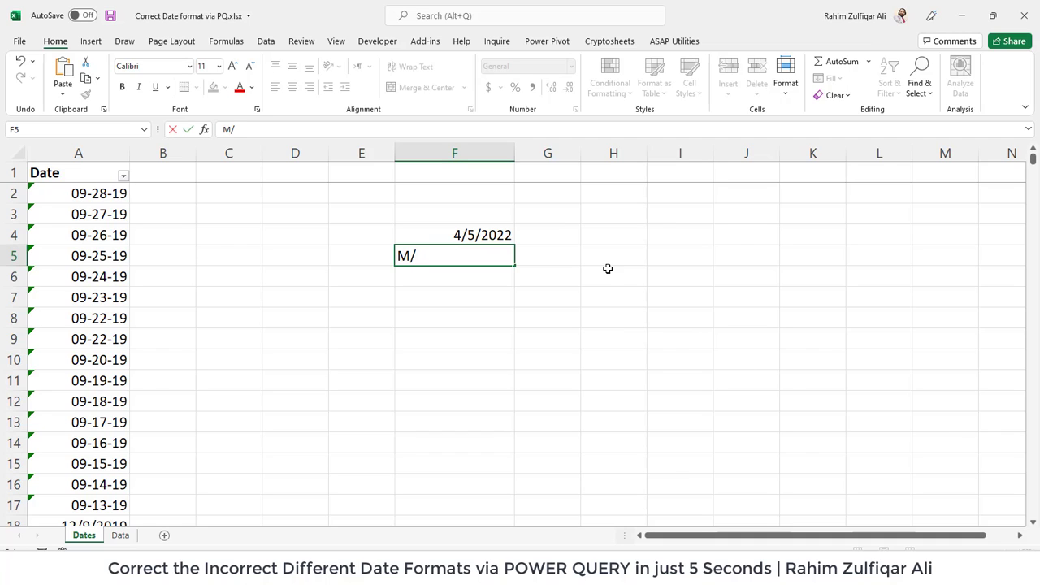
text(D/Y)
key(Escape)
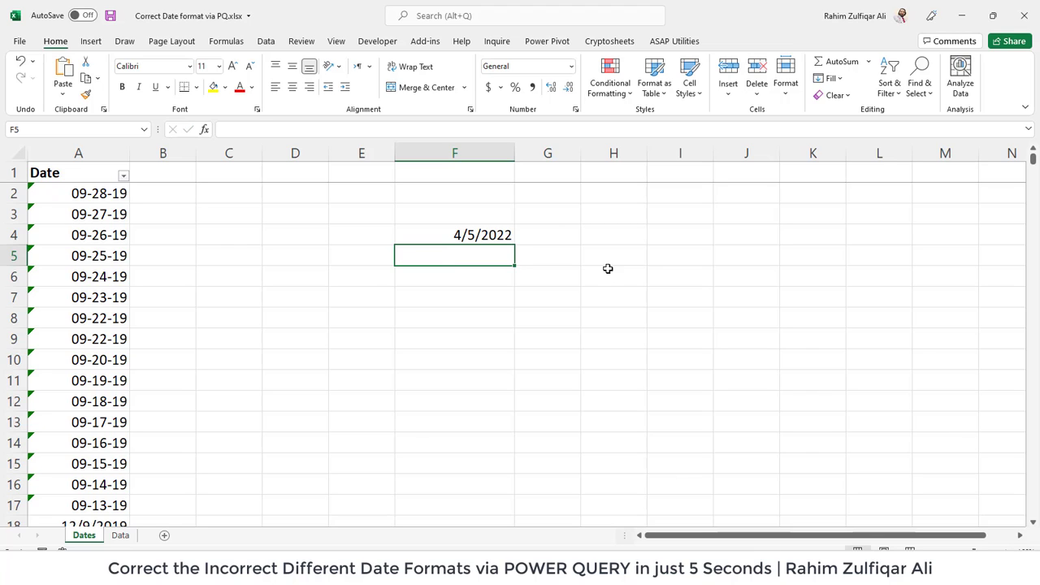
Step: Compare the entries at both ends of the Date column with the date layout in F4
key(Up)
key(Left)
key(Left)
key(Left)
key(Left)
key(Left)
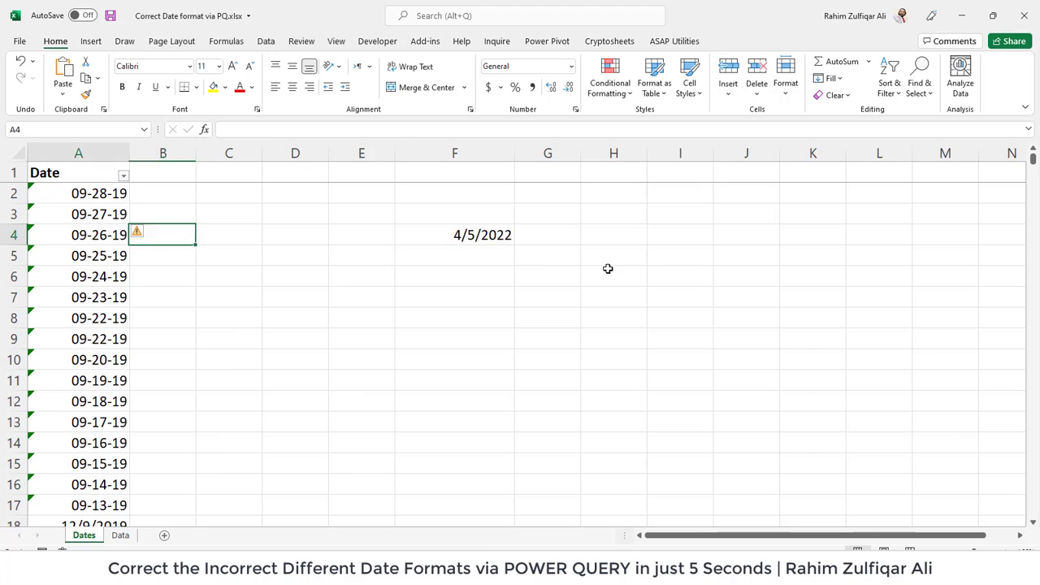
key(Up)
key(Up)
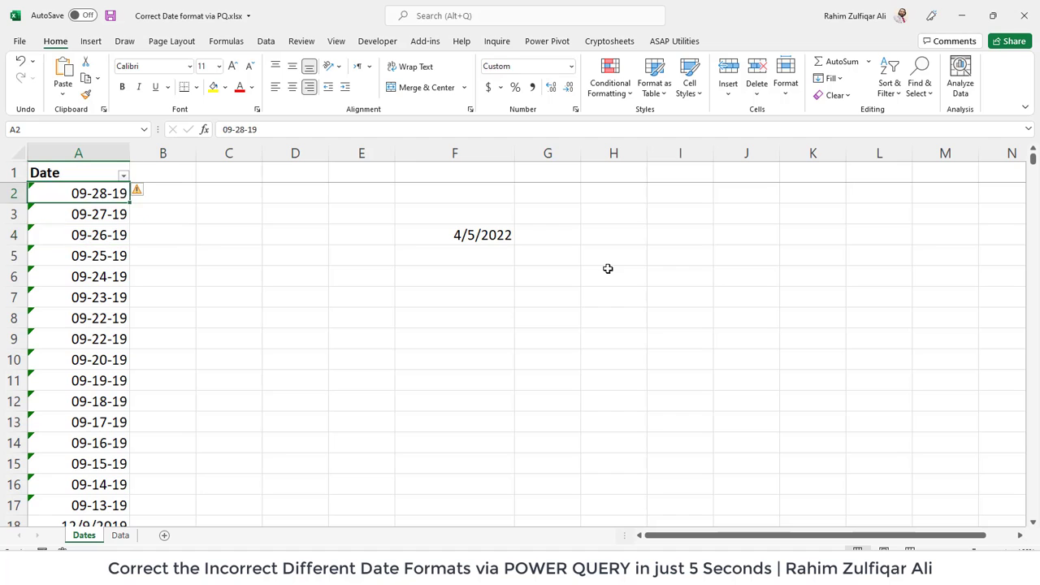
key(ctrl+Down)
key(ctrl+Home)
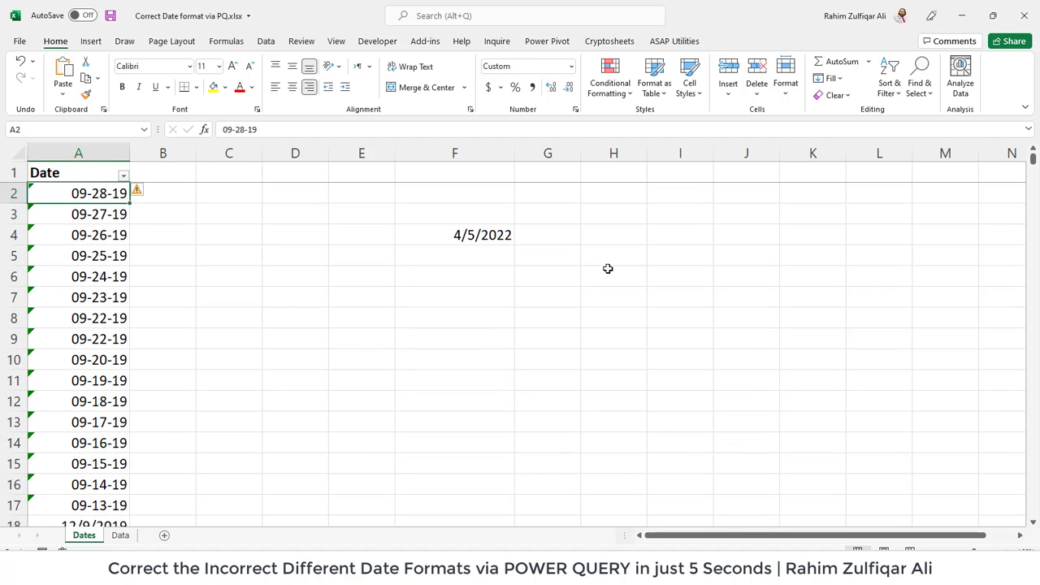
key(ctrl+Down)
key(ctrl+Up)
key(Down)
key(Down)
key(Up)
Step: Enter =ISNUMBER(F4) in cell G4 to test whether the reference date is stored as a number
key(Right)
key(Right)
key(Right)
key(Right)
key(Right)
key(Right)
key(Down)
key(Down)
key(Left)
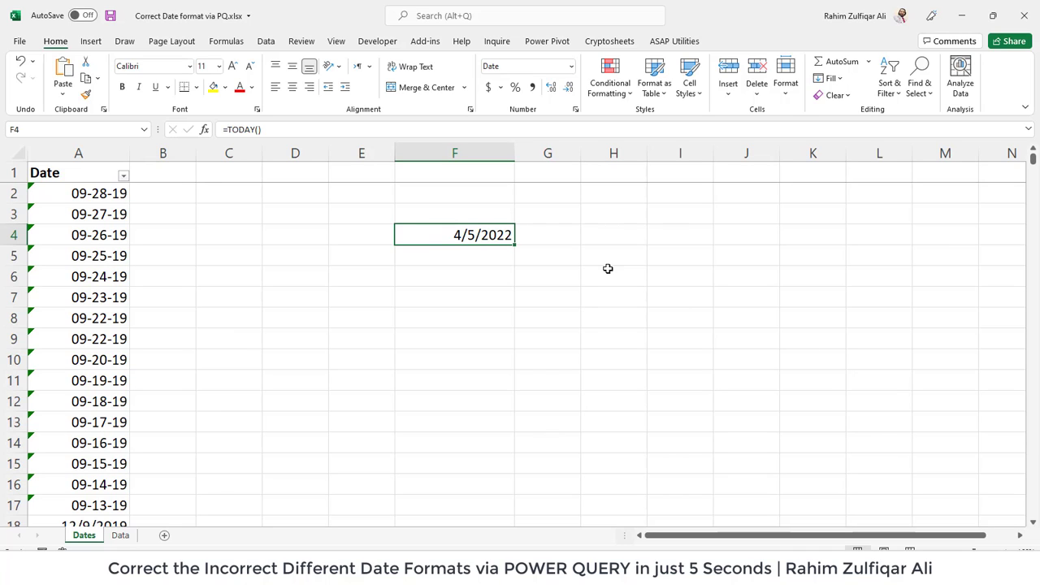
key(Right)
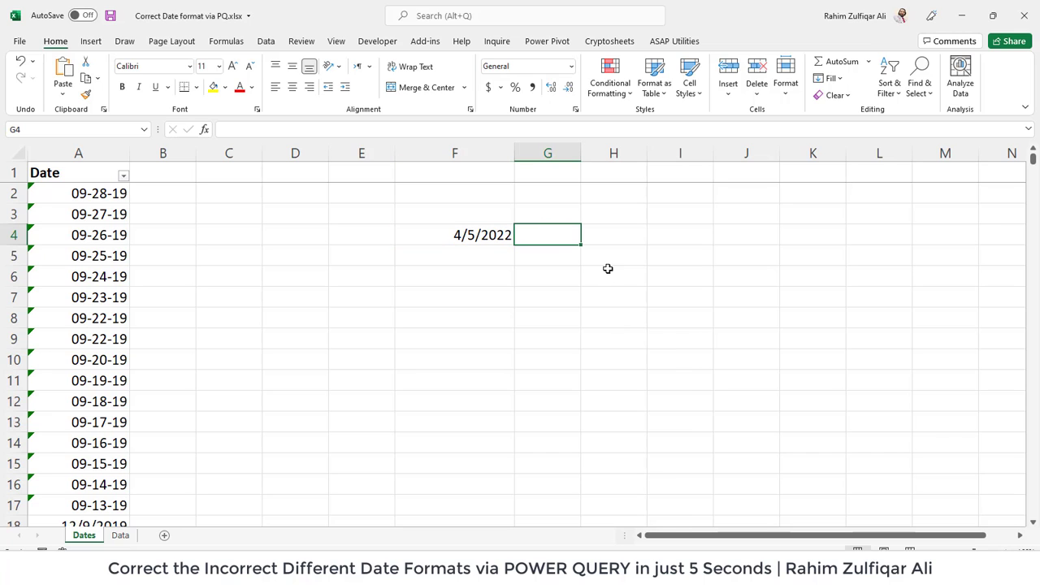
text(=isnum)
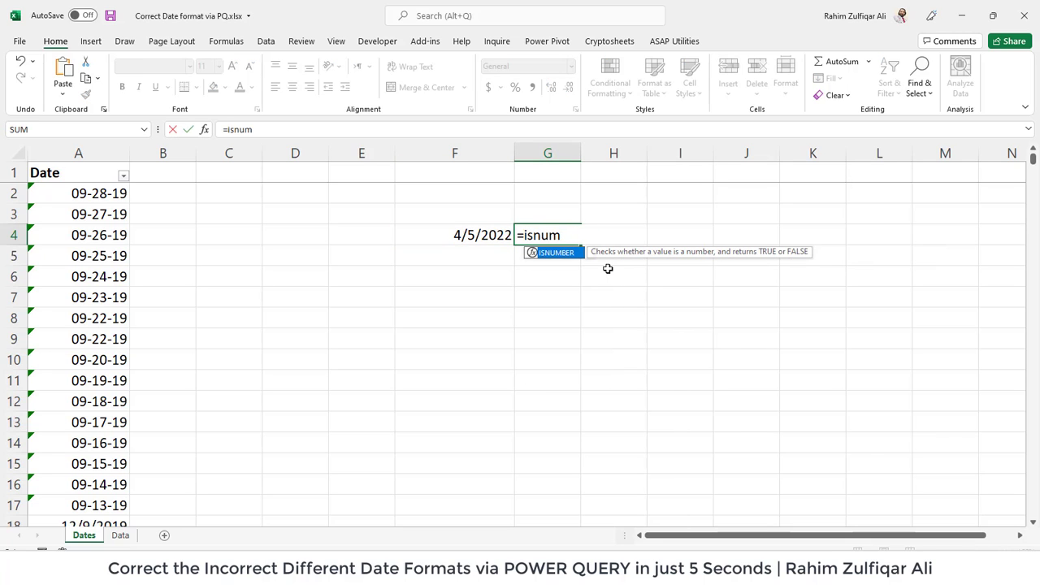
key(Tab)
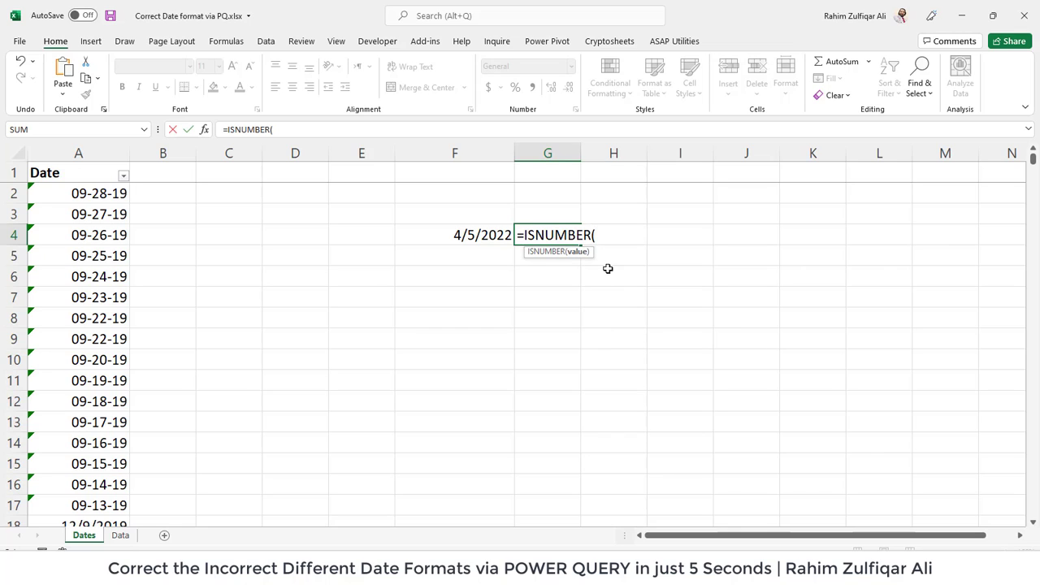
key(Left)
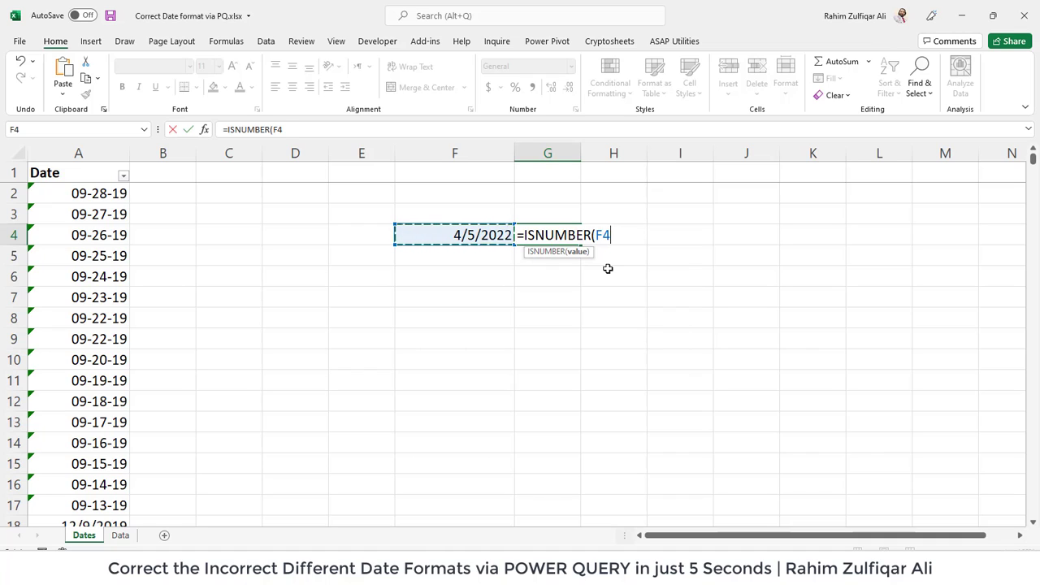
text())
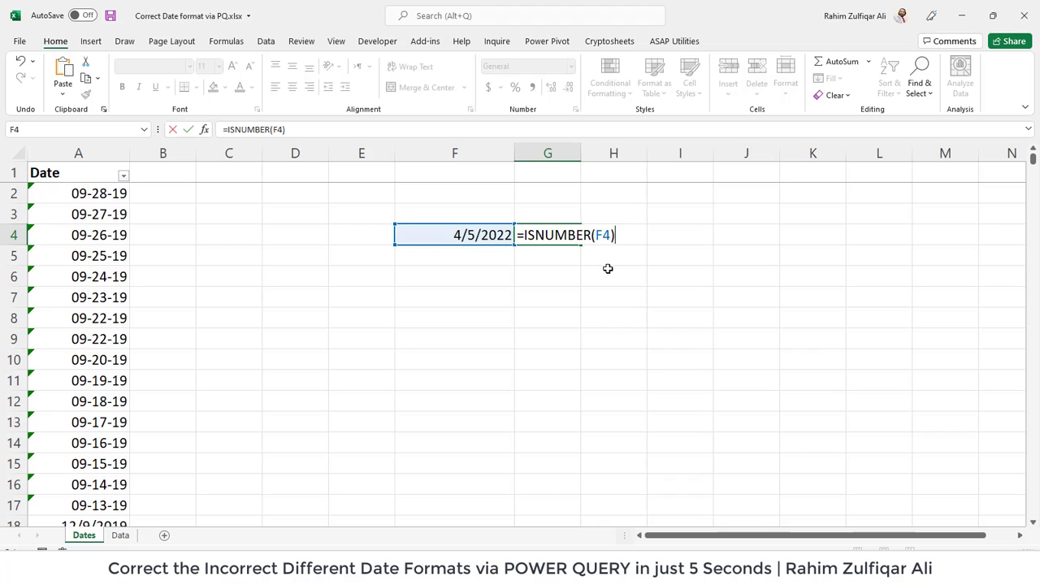
key(Return)
key(Up)
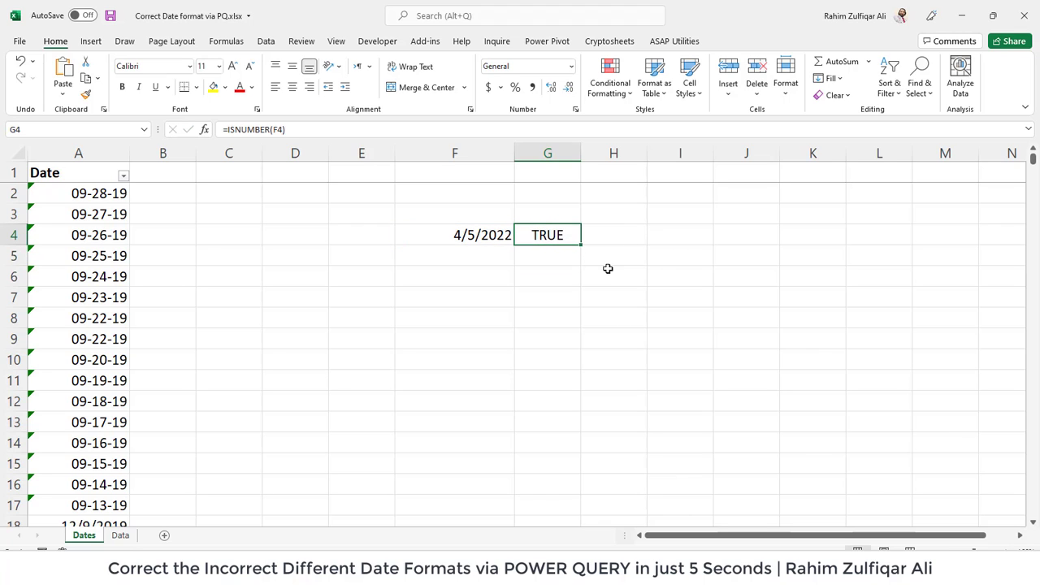
Step: Enter =ISNUMBER(A3) in cell B3 to test whether the date in A3 is stored as a number
key(Left)
key(Left)
key(Left)
key(Left)
key(Left)
key(Left)
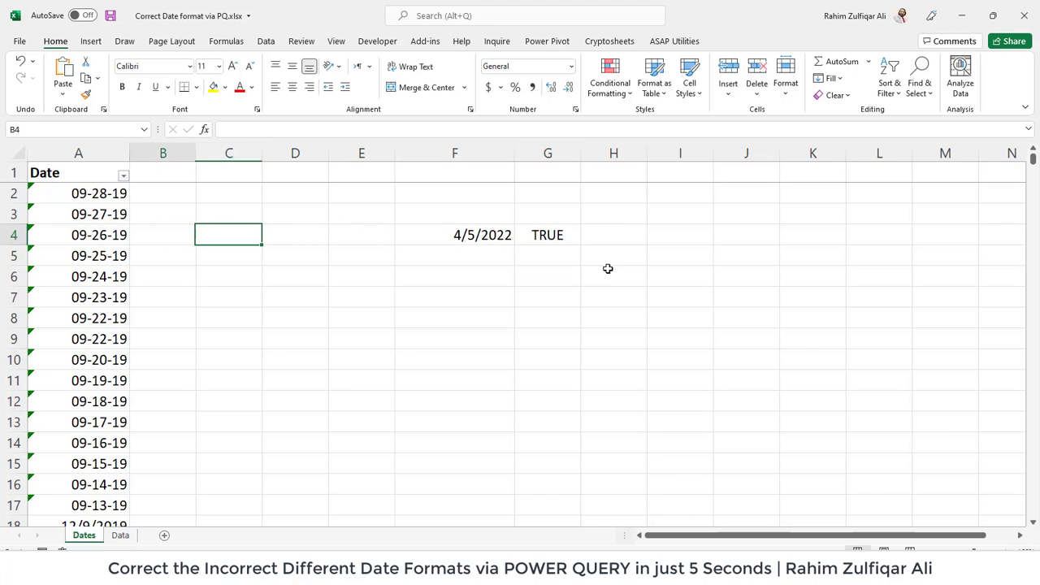
key(Up)
key(Right)
text(=isnum)
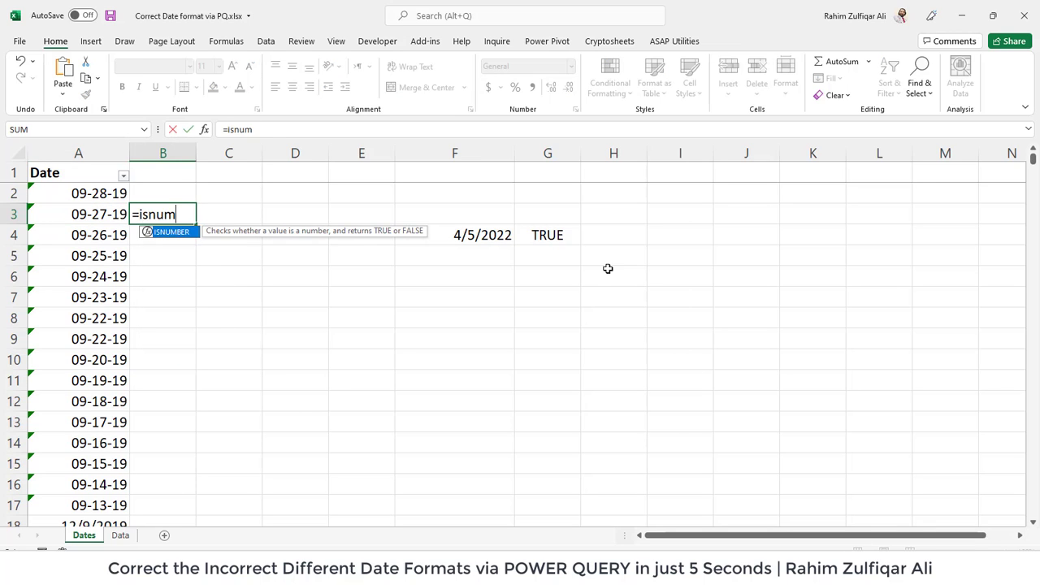
key(Tab)
key(Left)
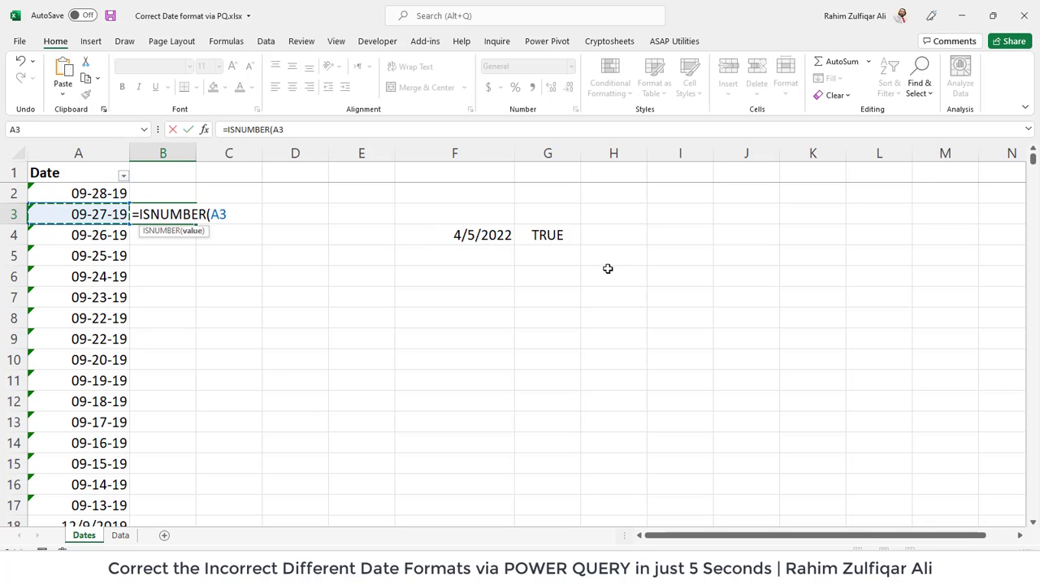
text())
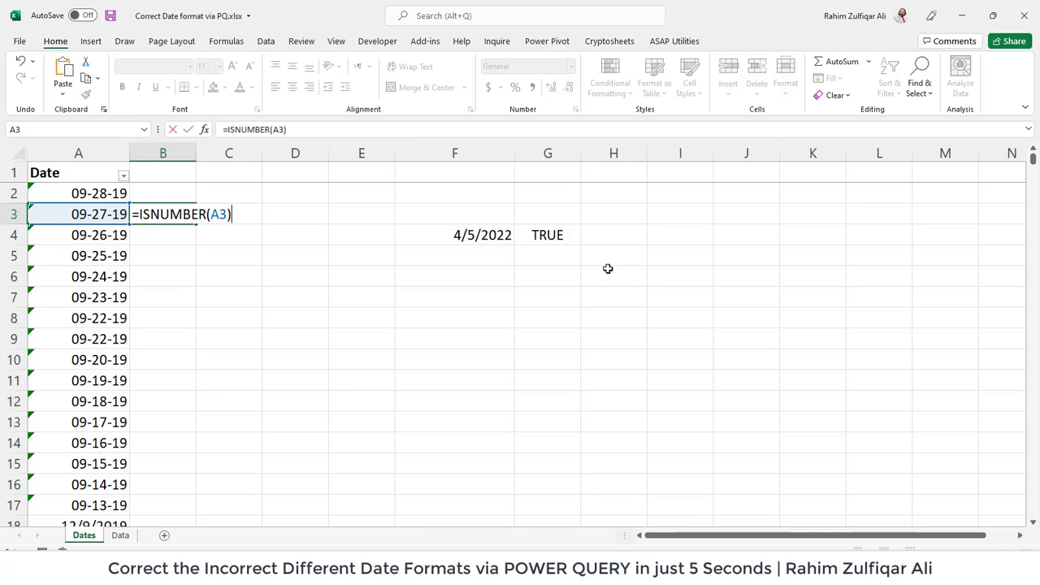
key(Return)
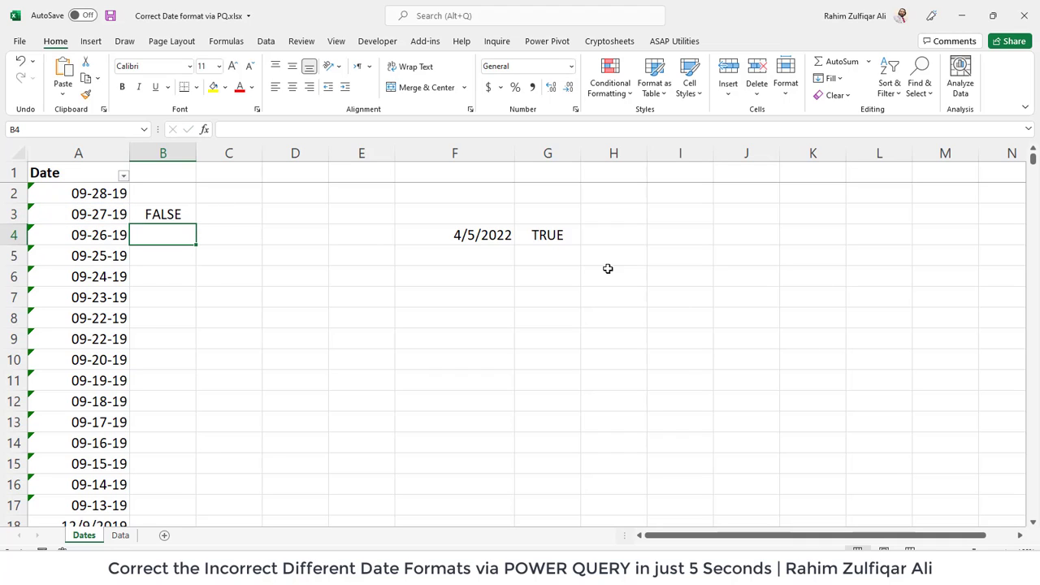
key(Up)
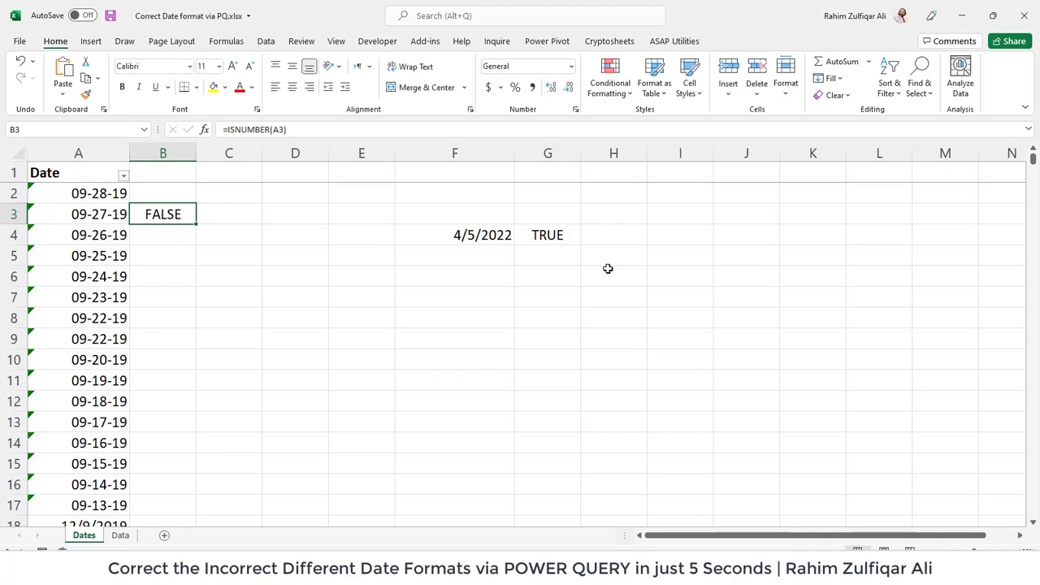
Step: Clear the test formulas from cell B3 and from the range F3:G4
key(Left)
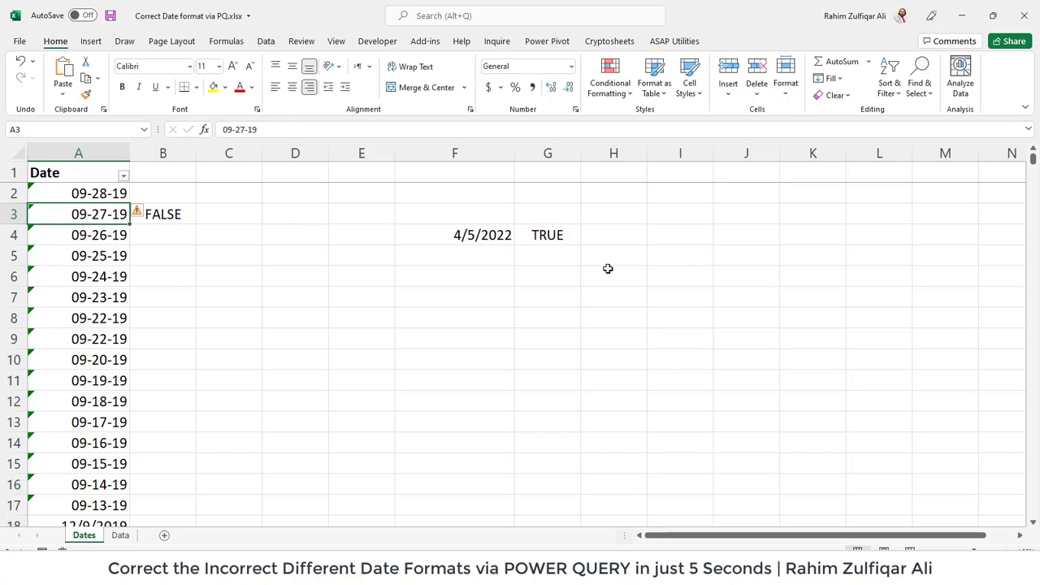
key(Right)
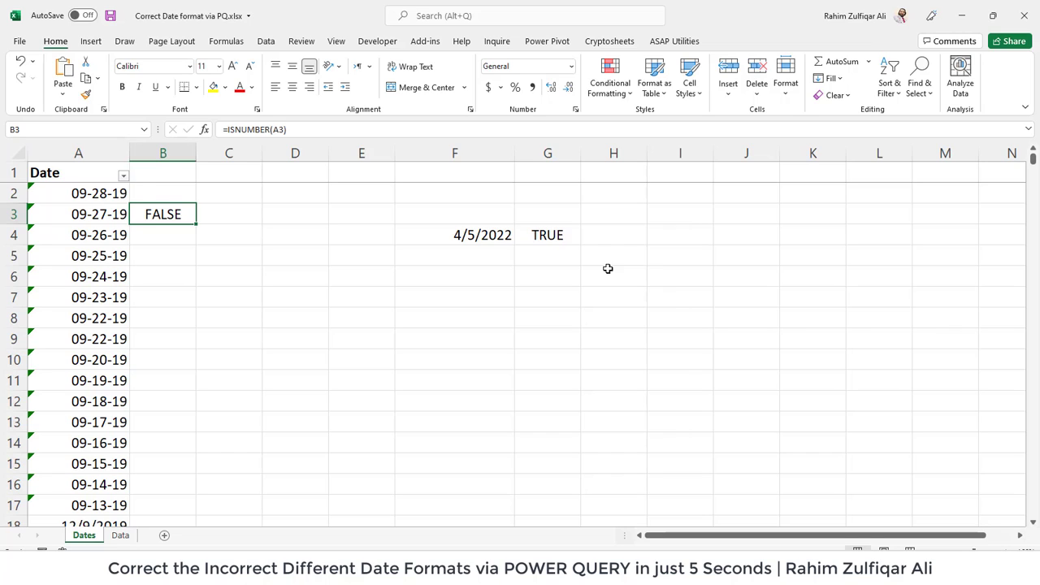
key(Delete)
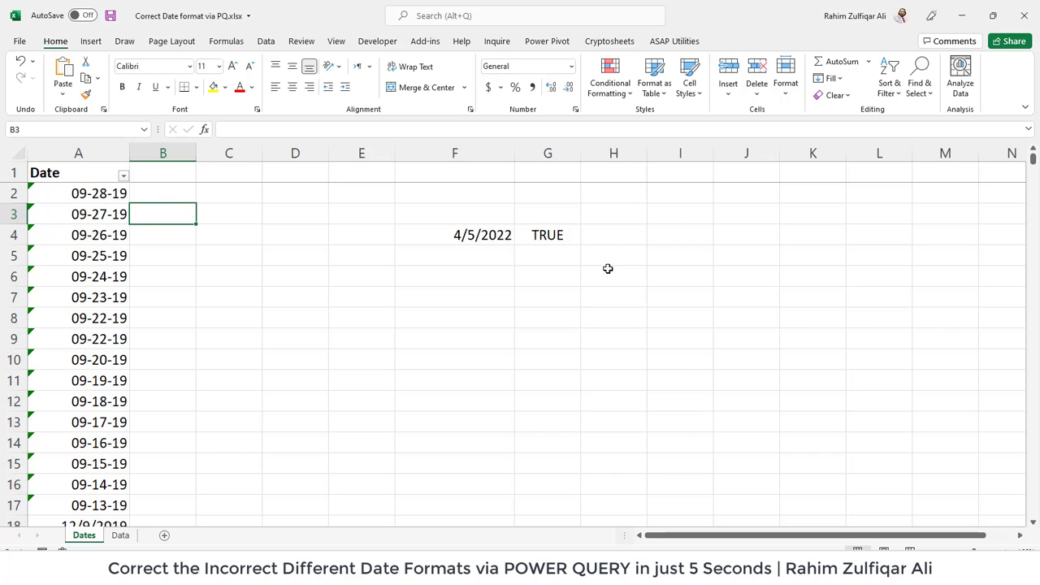
key(Right)
key(Right)
key(Right)
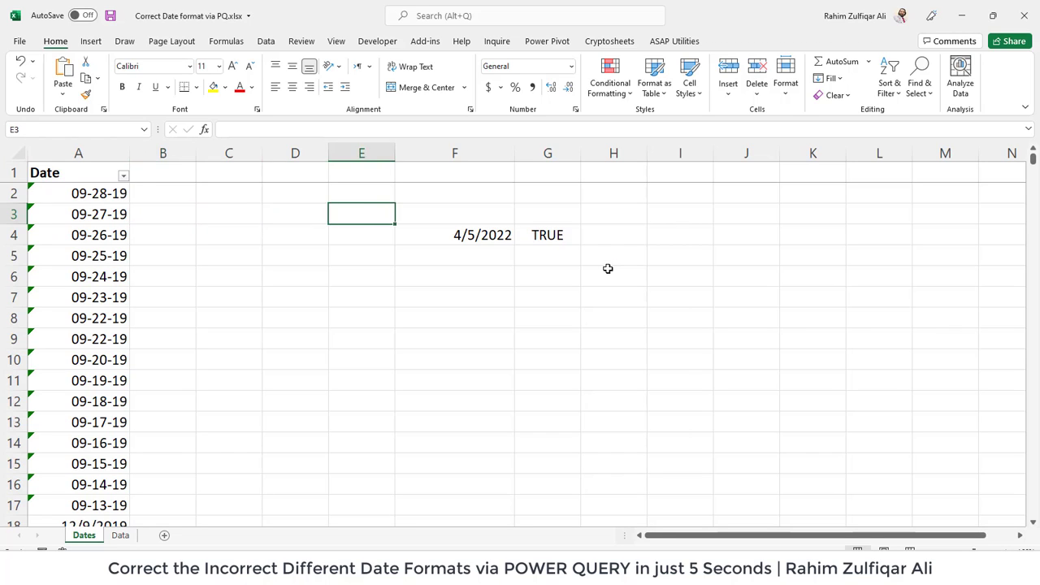
key(Right)
key(shift+Right)
key(shift+Down)
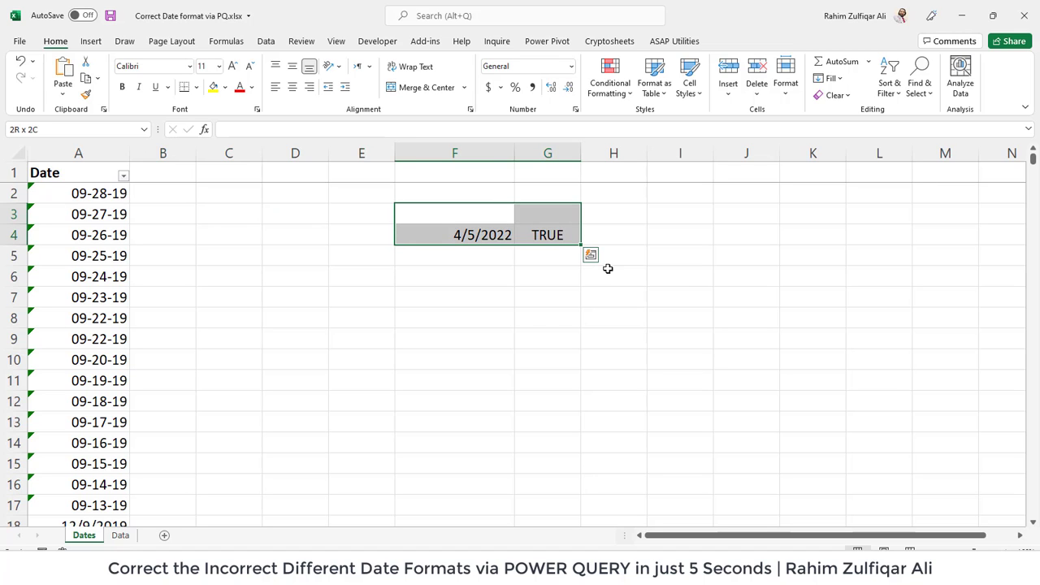
key(Delete)
key(Home)
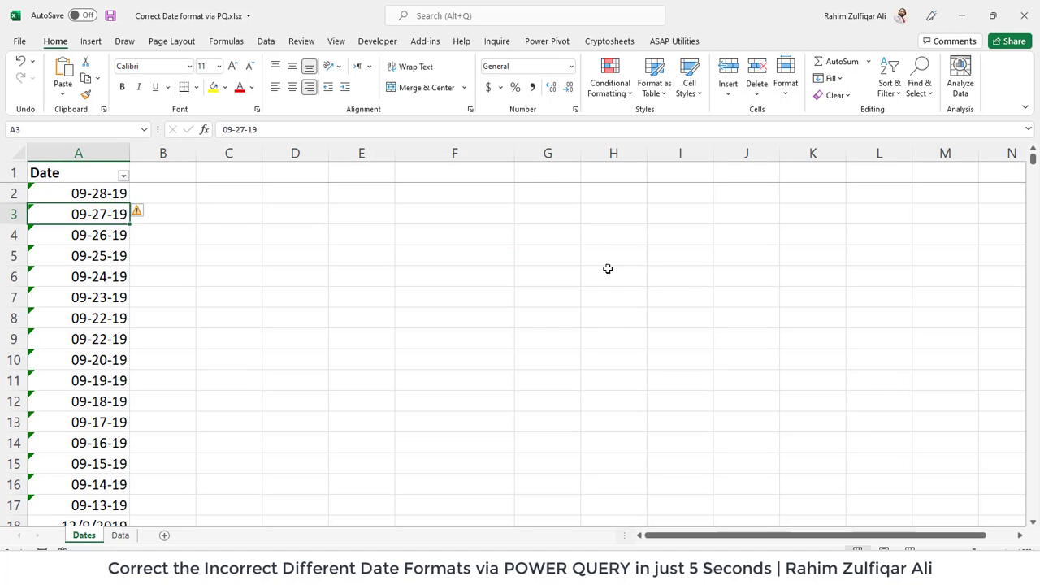
Step: Look over the mixed date formats in the first rows of the Date column and return to cell A2
key(ctrl+Up)
scroll(608, 268, down, 5)
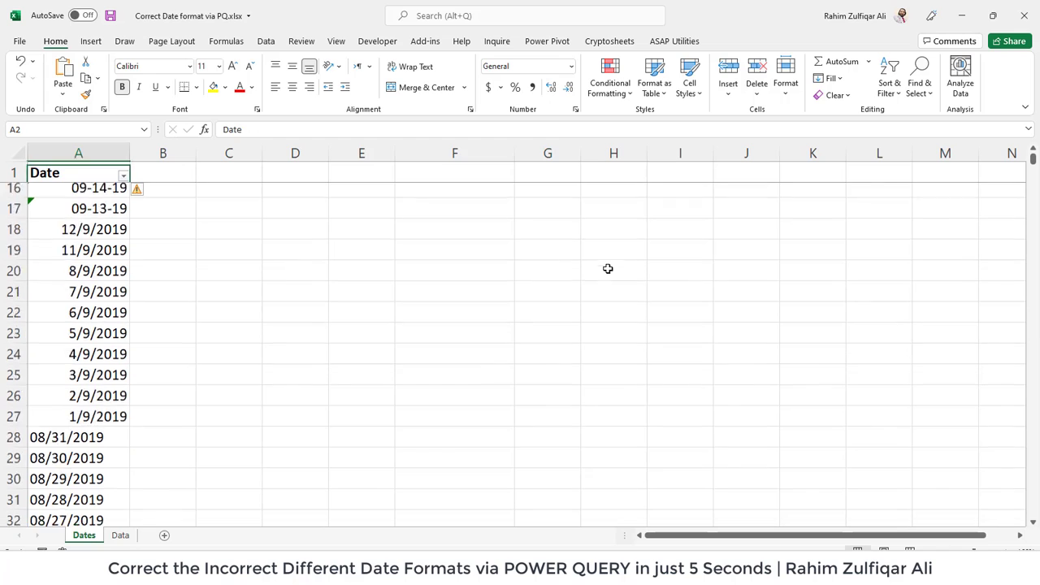
scroll(608, 268, up, 5)
key(Down)
key(Up)
key(Down)
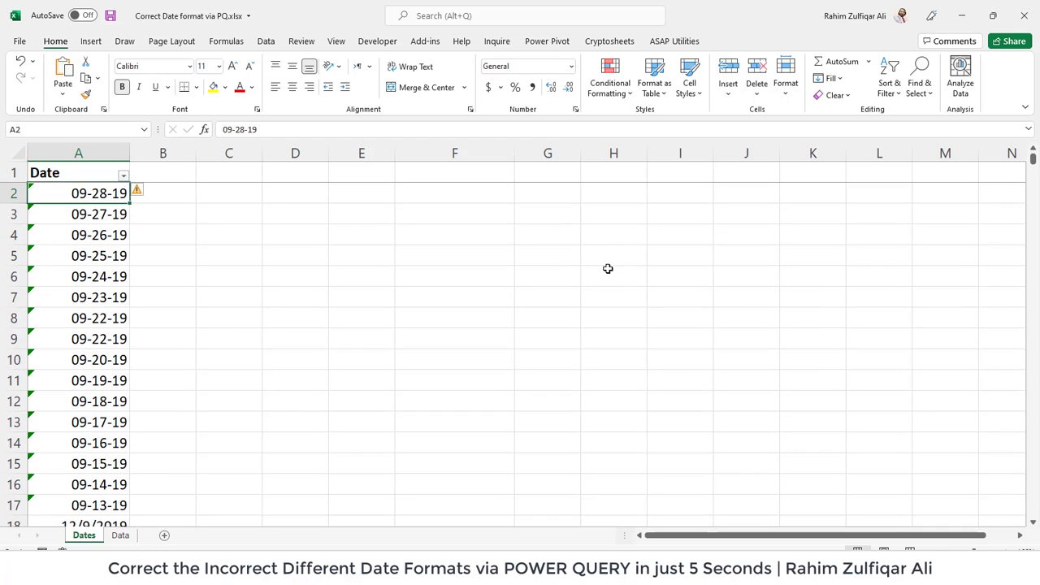
Step: Look through the dates in the first rows of the Date column, comparing the entries above and below row 17
key(Right)
key(Right)
key(Right)
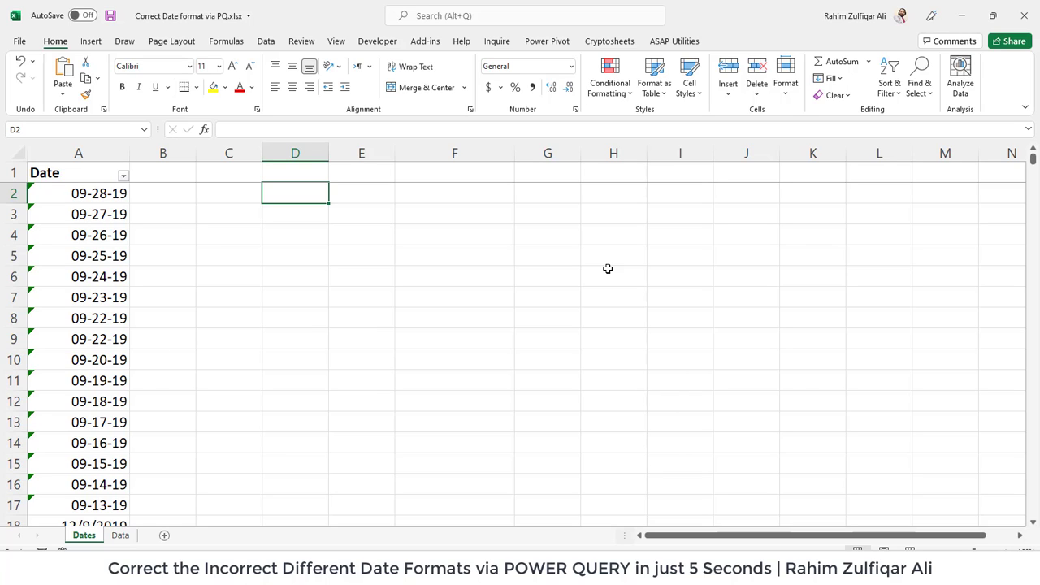
key(Left)
key(Left)
key(Left)
key(Down)
key(Down)
key(Down)
key(Down)
key(Down)
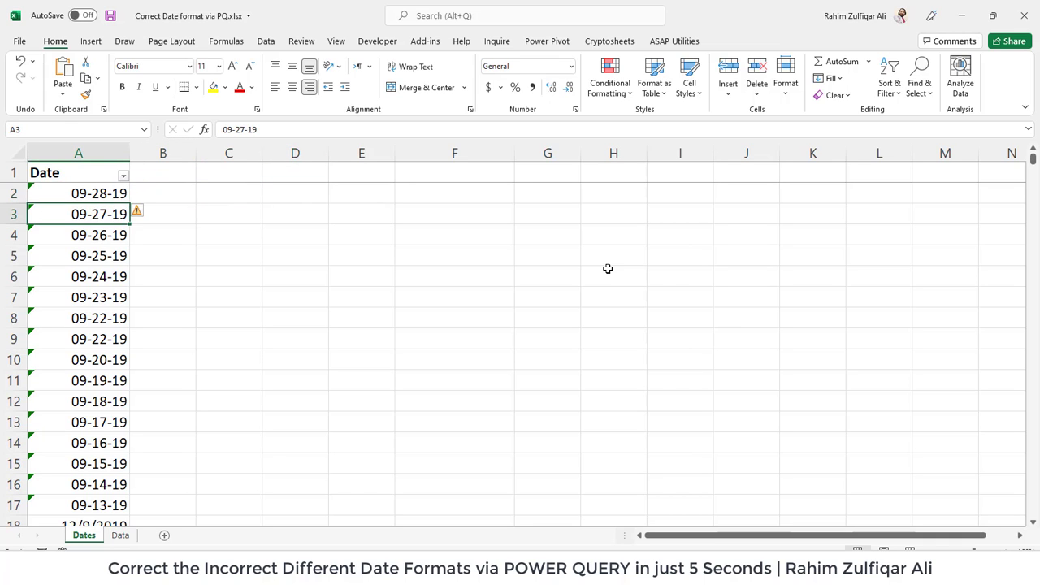
key(Down)
key(Down)
key(Down)
key(Down)
key(Down)
key(Down)
key(Down)
key(Down)
key(Down)
key(Down)
key(Down)
key(Down)
key(Down)
key(Down)
key(Down)
key(Down)
key(Down)
key(Down)
key(Down)
key(Down)
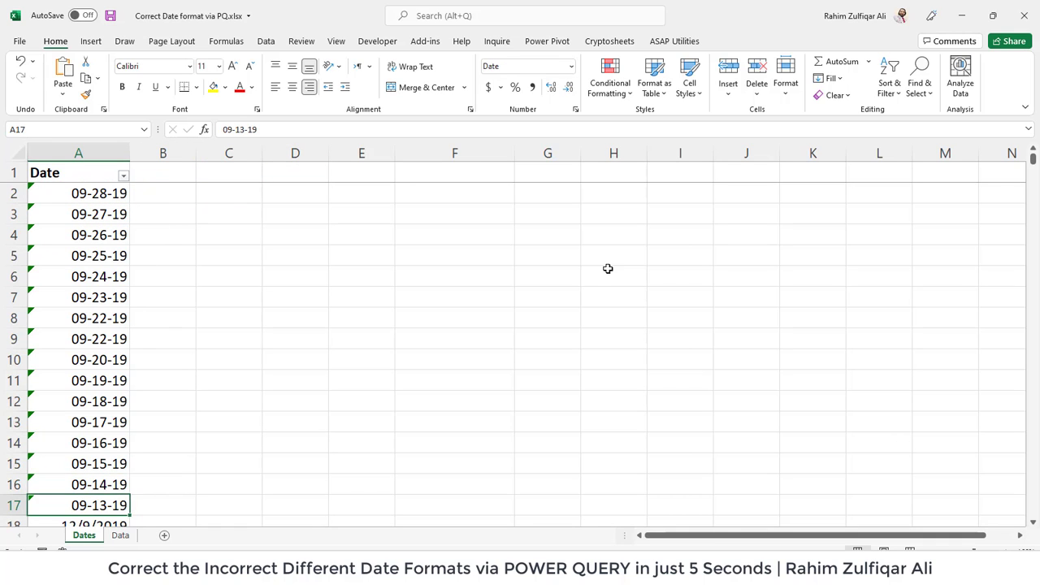
key(Down)
key(Up)
key(Up)
key(Up)
key(Up)
key(Up)
key(Up)
key(Up)
key(Up)
key(Up)
key(Up)
key(Up)
key(Up)
key(Up)
key(Up)
key(Up)
key(Up)
key(Up)
key(Up)
key(Up)
key(Up)
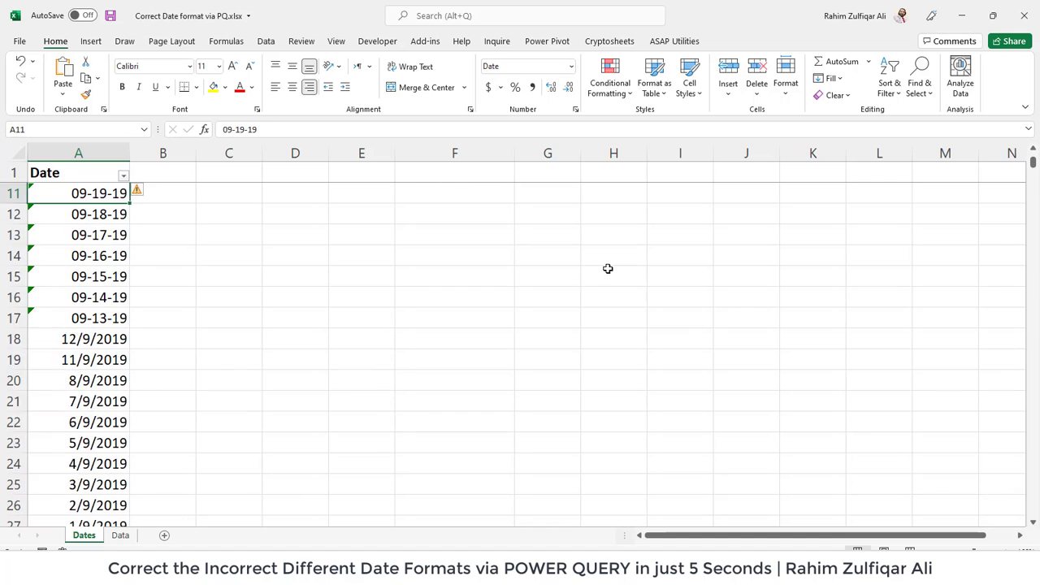
key(Down)
key(Down)
key(Down)
key(Down)
key(Down)
key(Down)
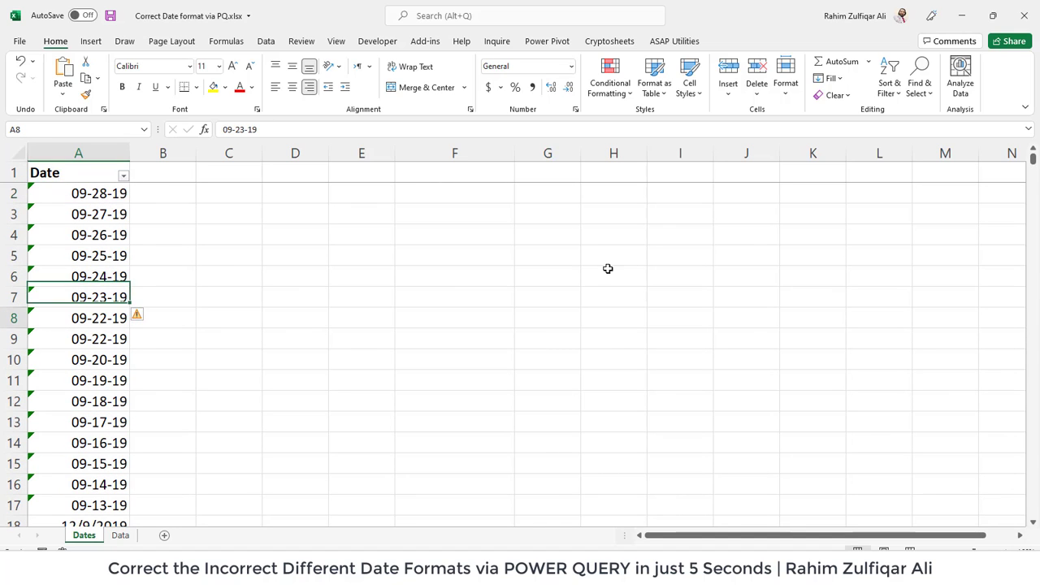
Step: Check how far the Date column extends by selecting its entries from A2 to the last row, and return to A2
key(ctrl+Down)
key(ctrl+Up)
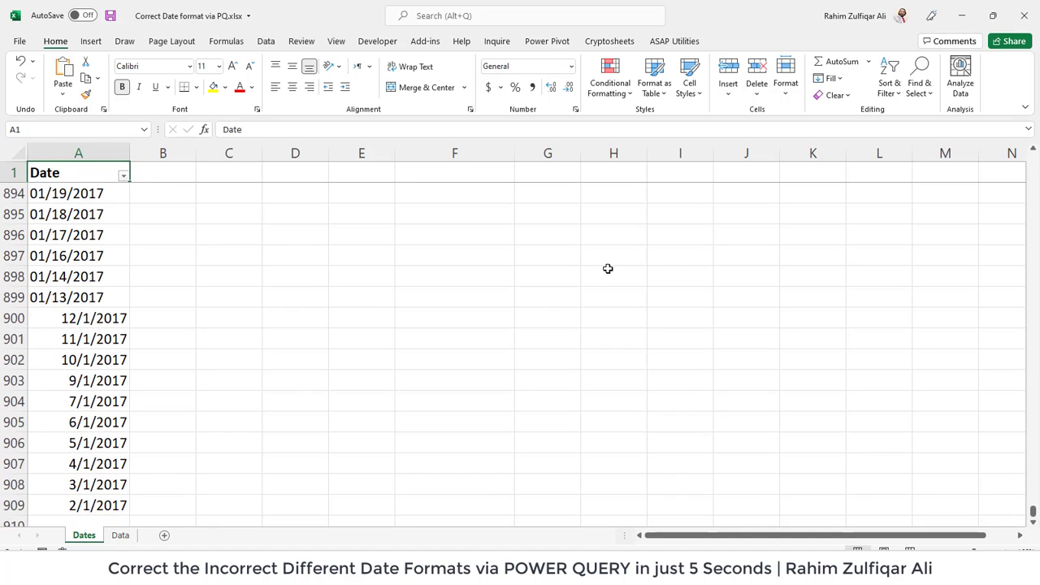
key(Down)
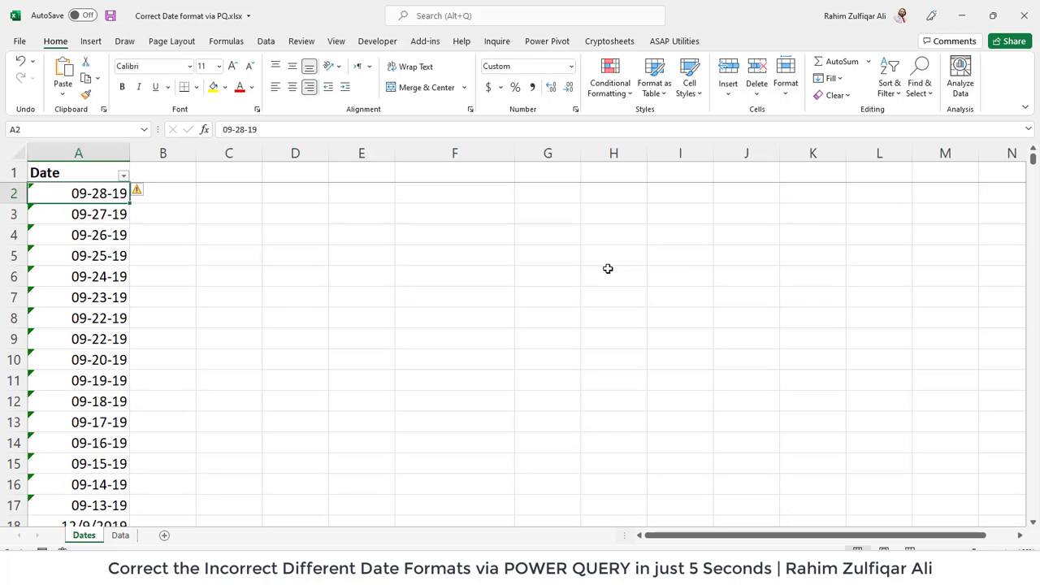
key(ctrl+shift+Down)
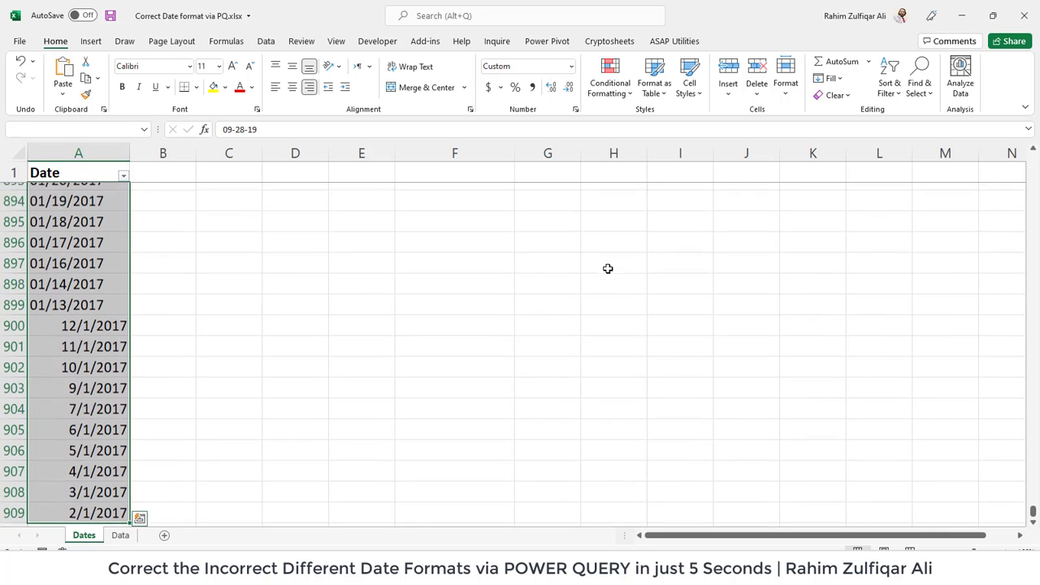
key(ctrl+Up)
key(Down)
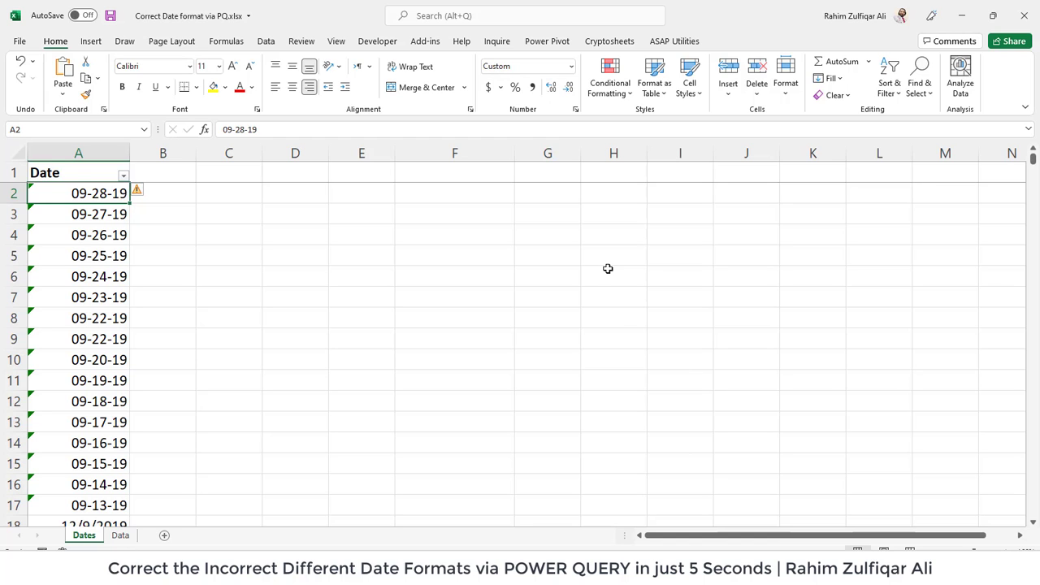
Step: Examine the mixed date entries from the last row of the Date column upward to row 819, and return to cell A2
key(ctrl+Down)
key(Up)
key(Up)
key(Up)
key(Up)
key(Up)
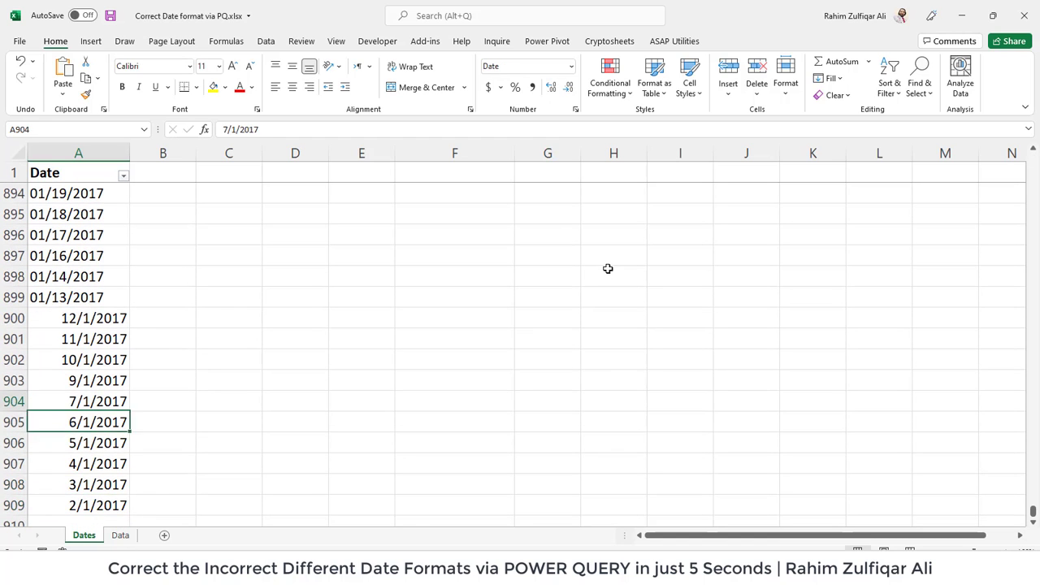
key(Up)
key(Up)
key(Up)
key(Up)
key(Up)
key(Up)
key(Up)
key(Up)
key(Up)
key(Up)
key(Up)
key(Up)
key(Up)
key(Up)
key(Up)
key(Up)
key(Up)
key(Up)
key(Up)
key(Up)
key(Up)
key(Up)
key(Up)
key(Up)
key(Up)
key(Up)
key(Up)
key(Up)
key(Up)
key(Up)
key(Up)
key(Up)
key(Up)
key(Up)
key(Up)
key(Up)
key(Up)
key(Up)
key(Up)
key(Up)
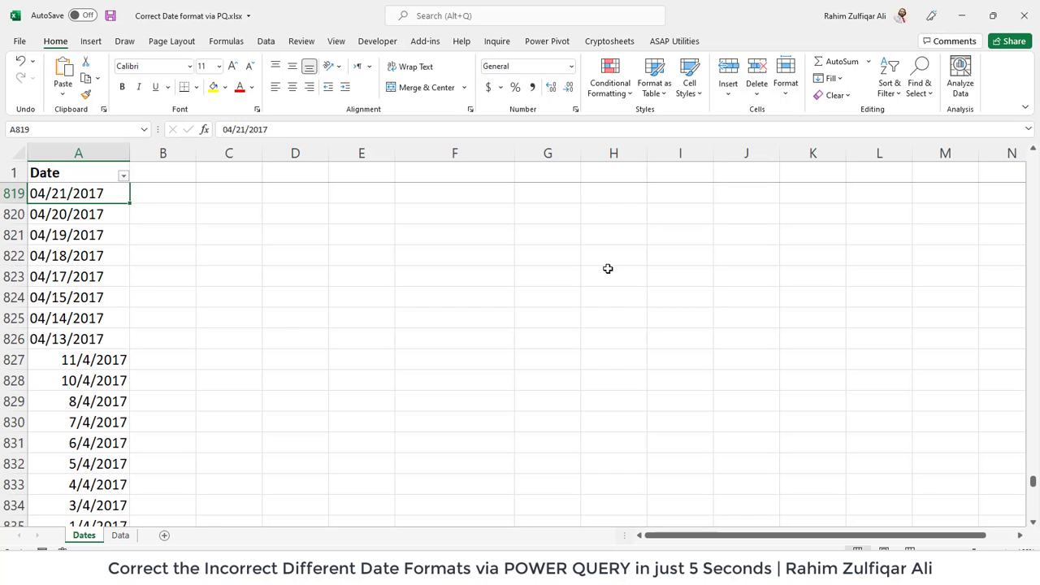
key(ctrl+Home)
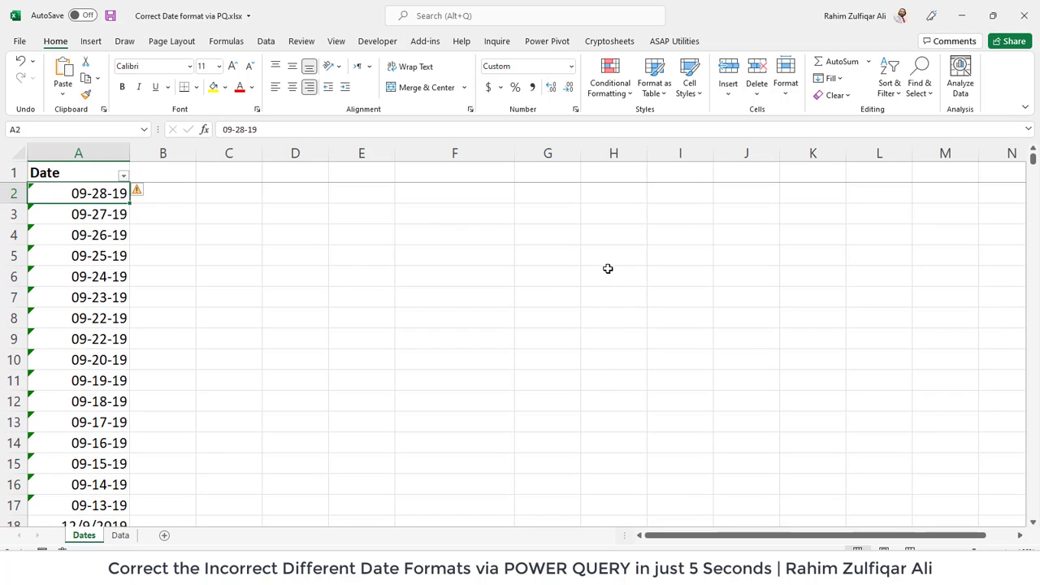
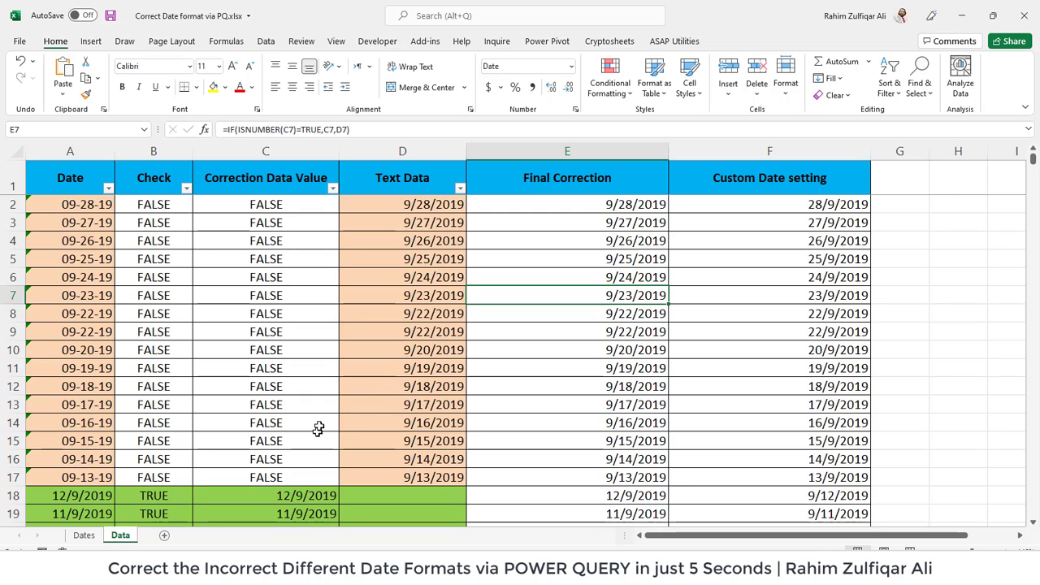
Step: Compare the original entries in the Date column with the Custom Date setting column on the Data sheet
drag(71, 203, 87, 422)
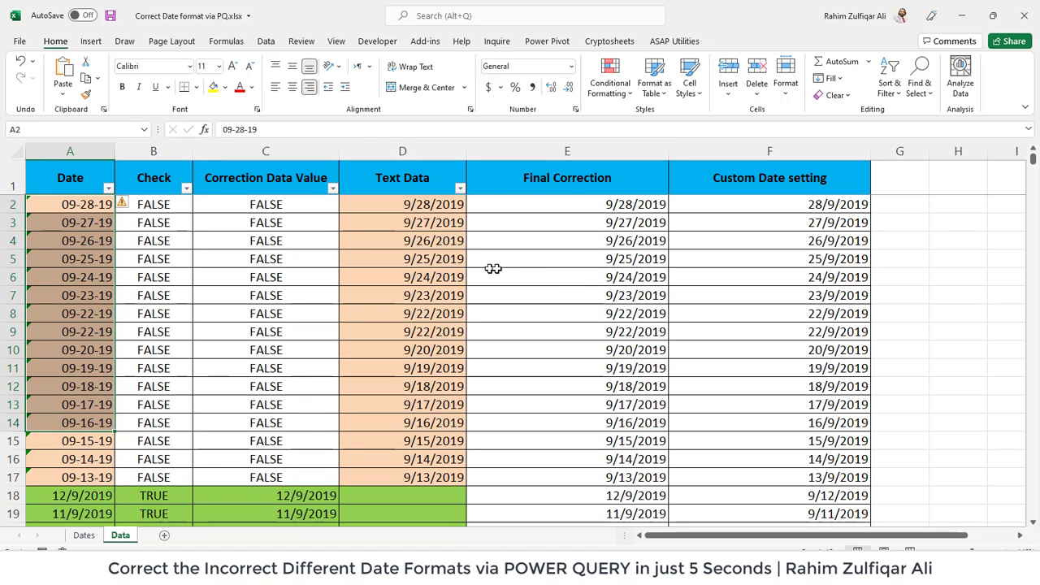
drag(766, 204, 745, 405)
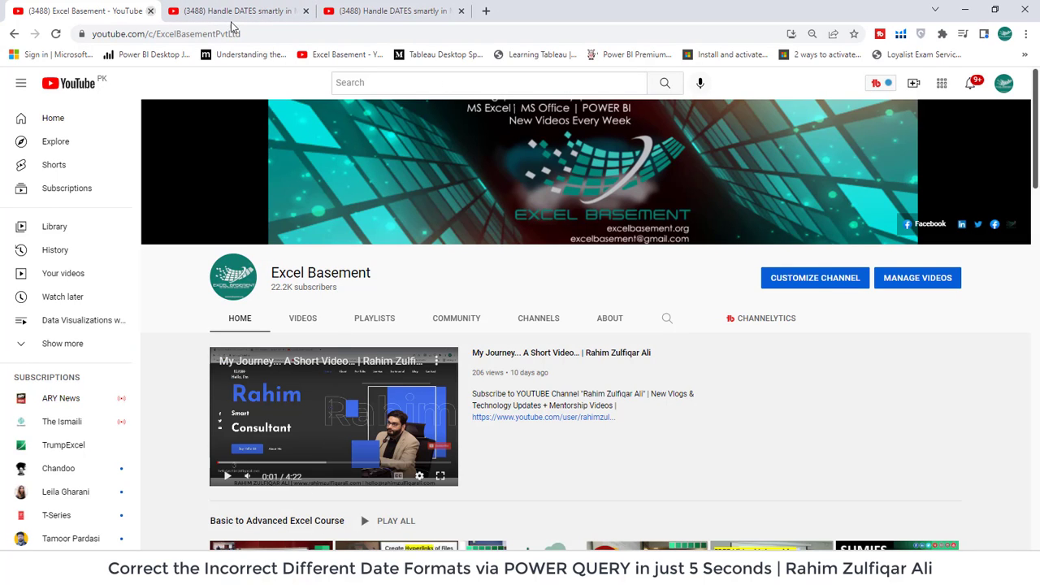
Step: Switch to the browser and look over the Excel Basement YouTube channel and its video on handling dates smartly in Microsoft Excel
drag(1037, 175, 1003, 233)
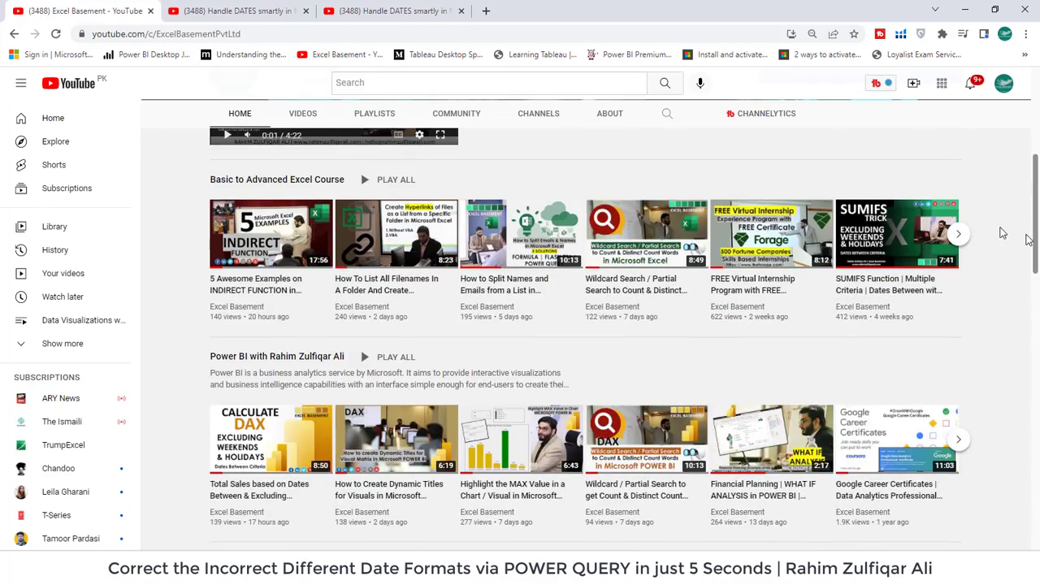
click(236, 11)
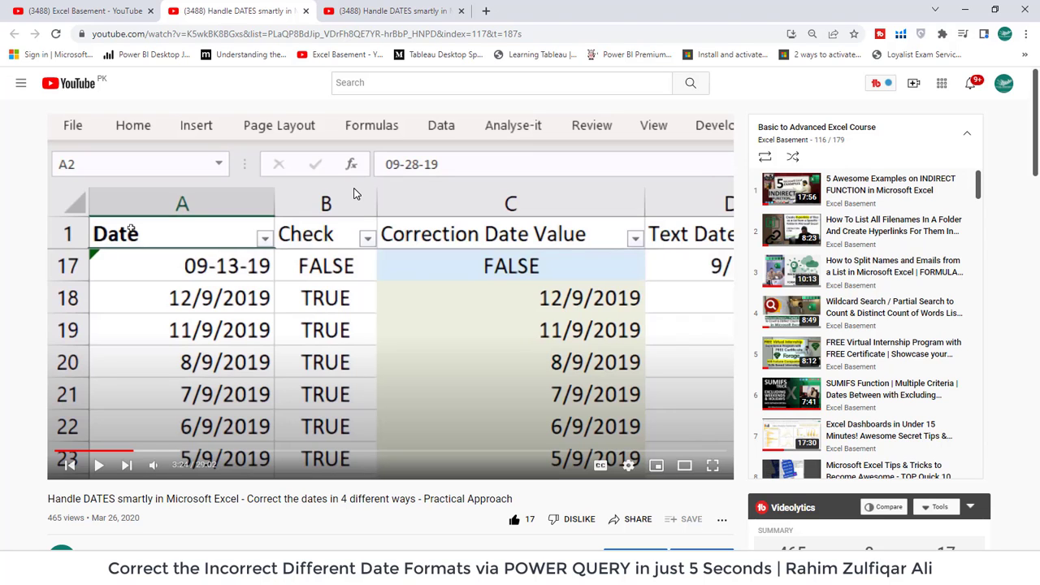
click(390, 10)
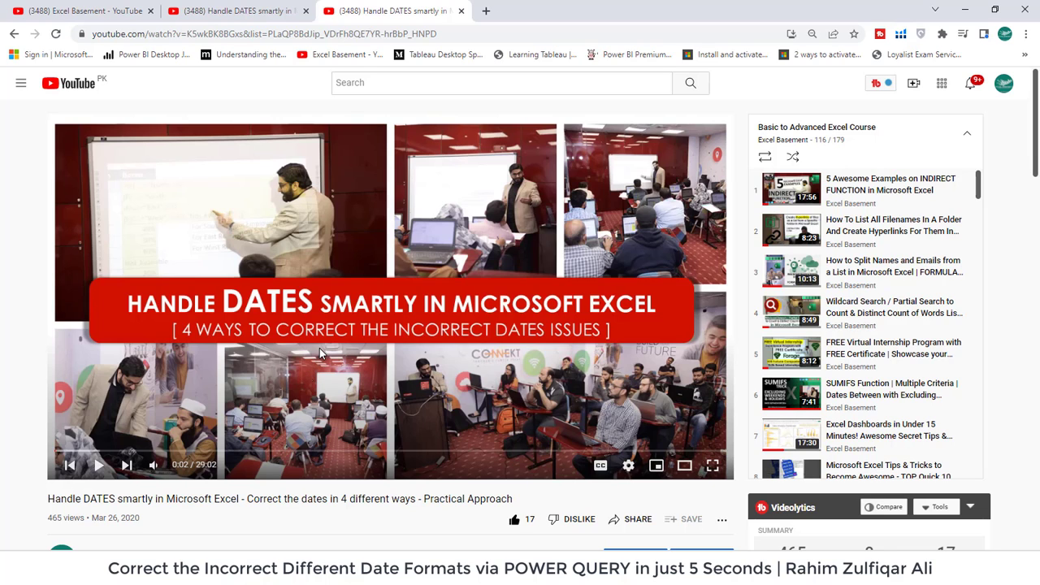
click(213, 13)
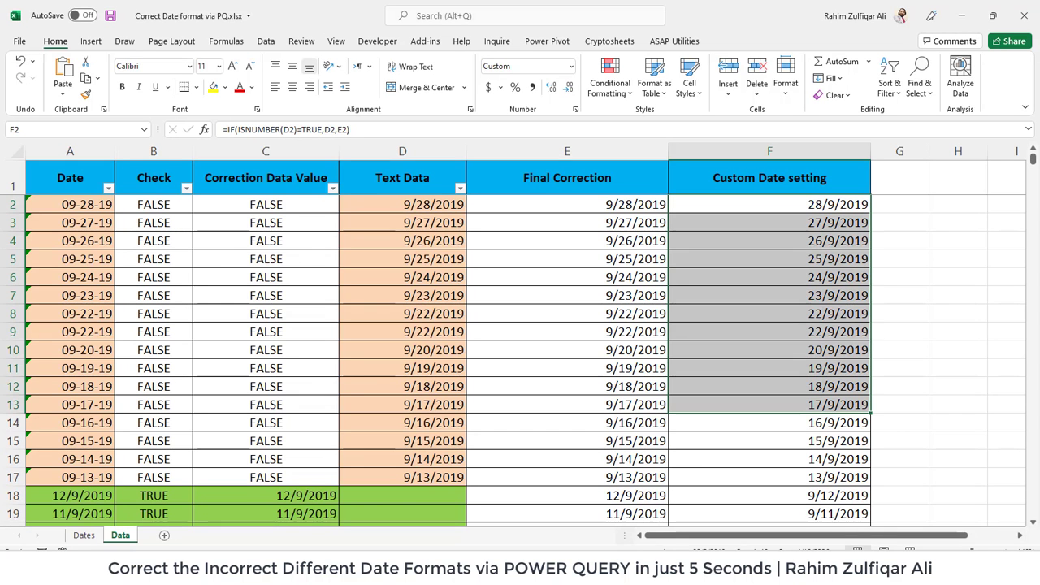
Step: Switch back to Excel and review the Date and Check columns on the Data sheet
click(289, 298)
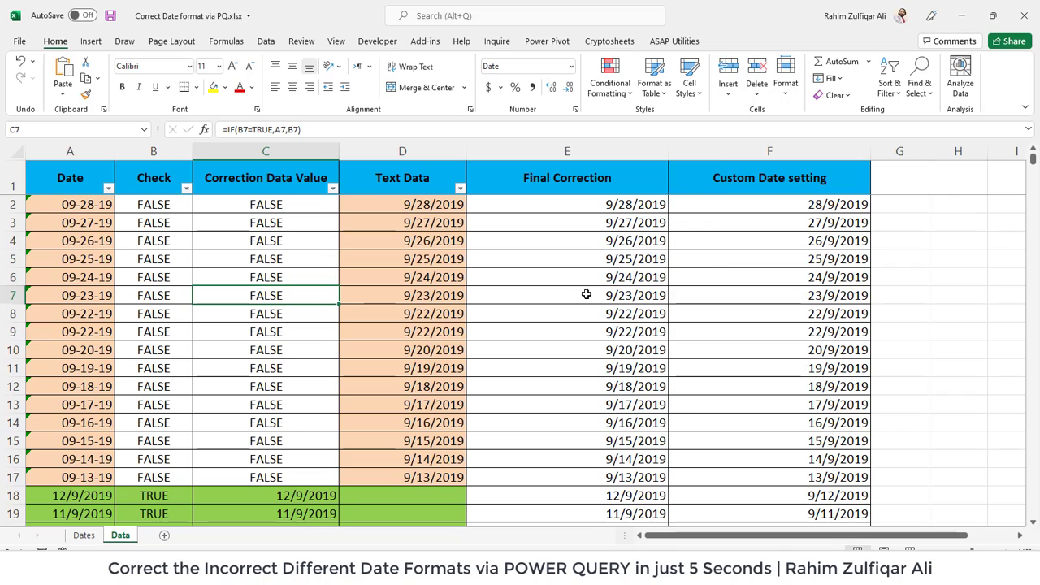
key(Left)
key(Left)
key(ctrl+Up)
key(Down)
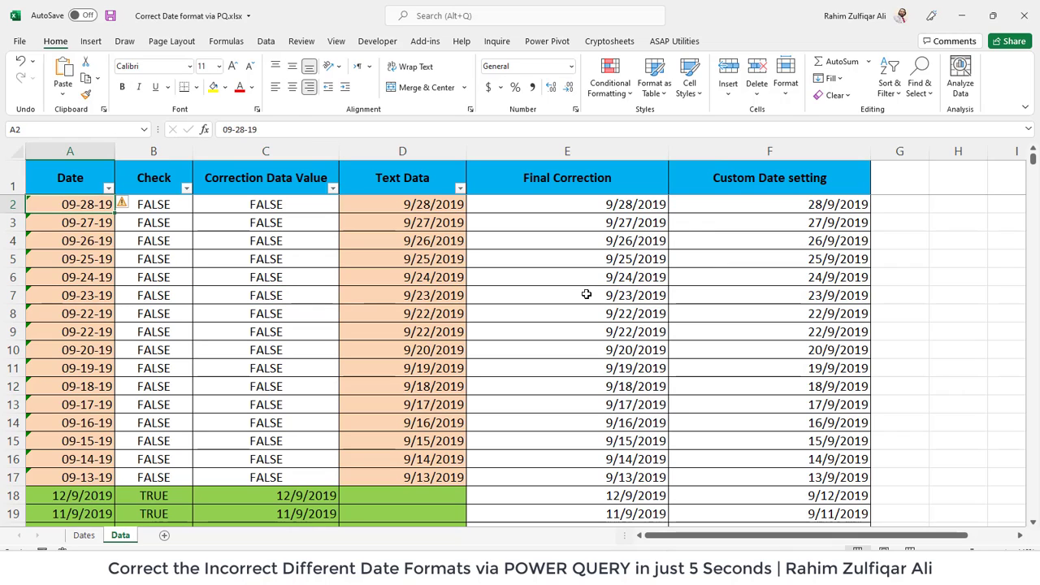
key(Right)
key(Up)
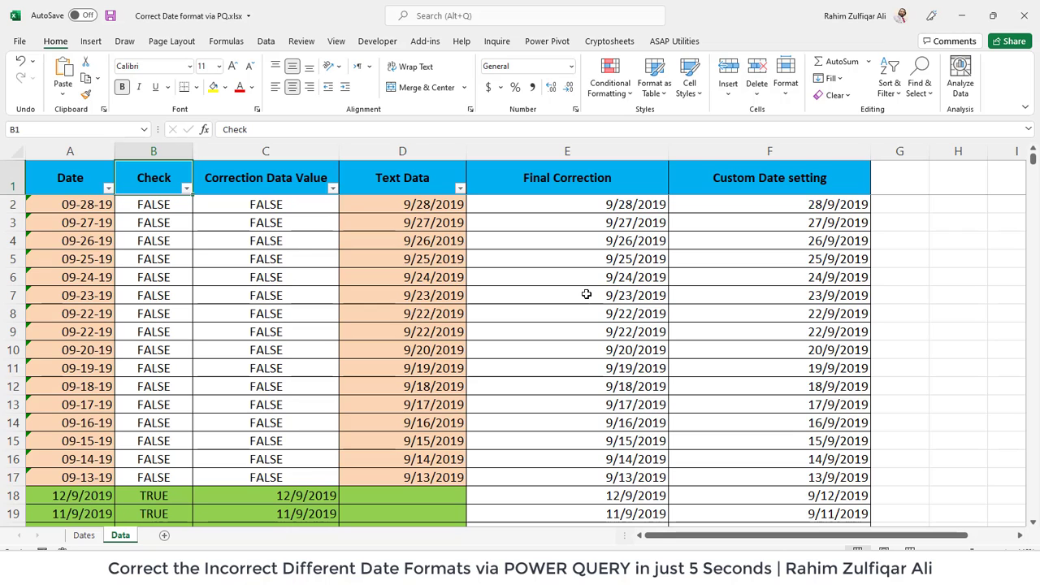
Step: Add the heading Check in cell B1 of the Dates sheet
key(ctrl+Page_Up)
key(Up)
key(Right)
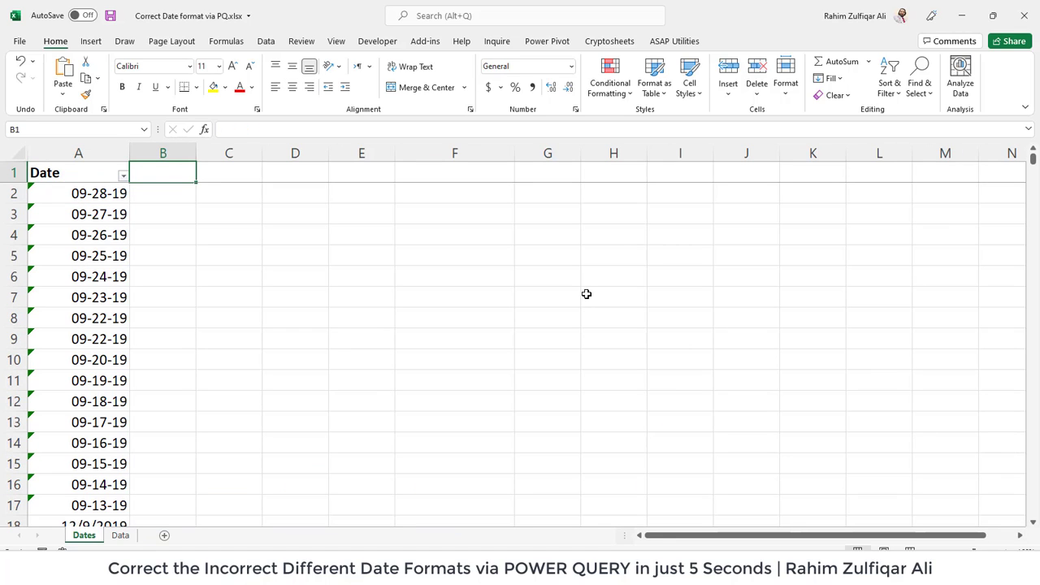
text(Check)
key(Return)
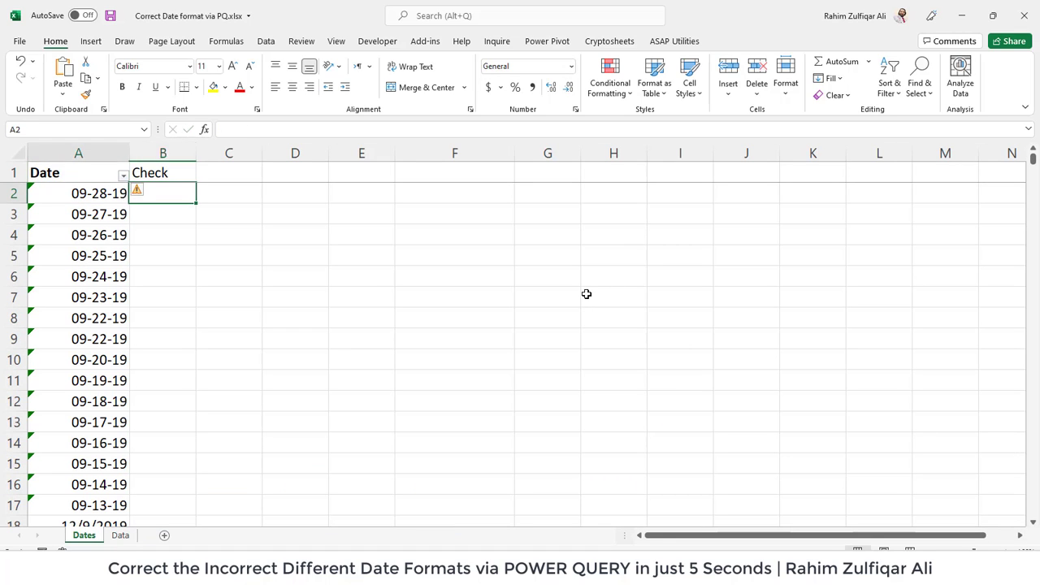
Step: Enter =ISNUMBER(A2) in cell B2 to test whether the first date is stored as a number
key(Left)
key(ctrl+shift+Down)
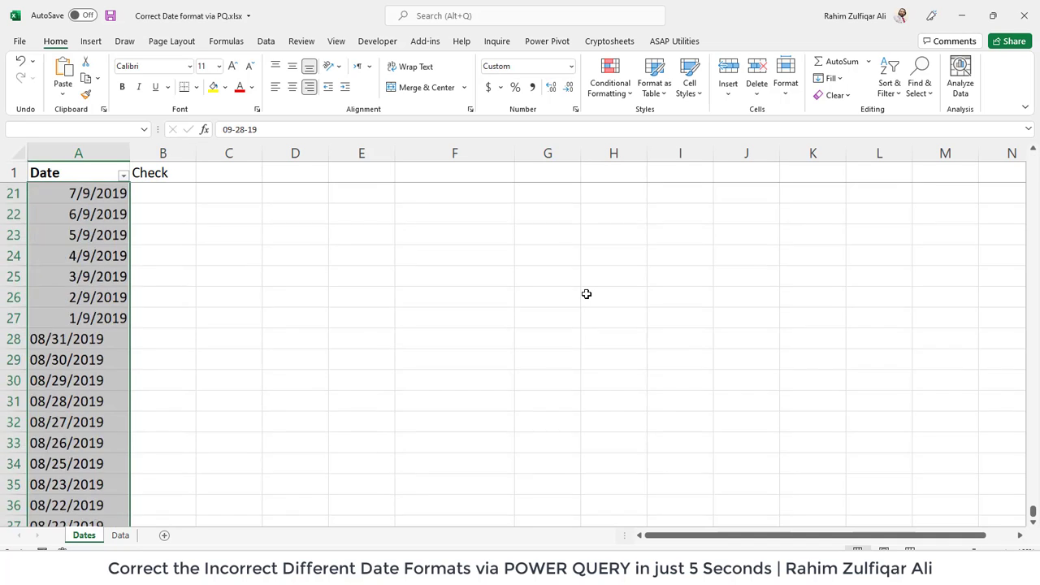
key(Up)
key(ctrl+Home)
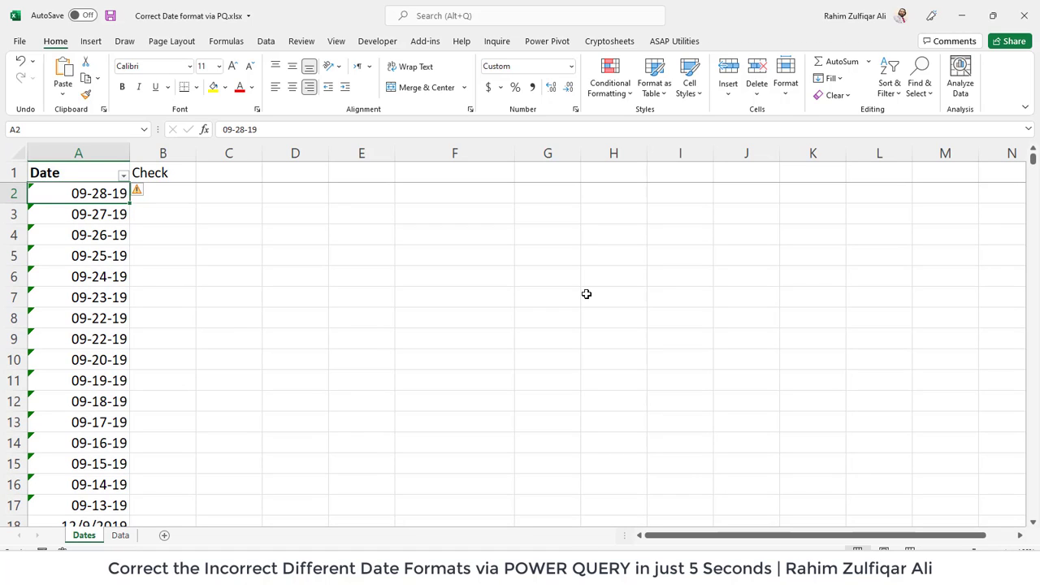
key(Right)
text(=is)
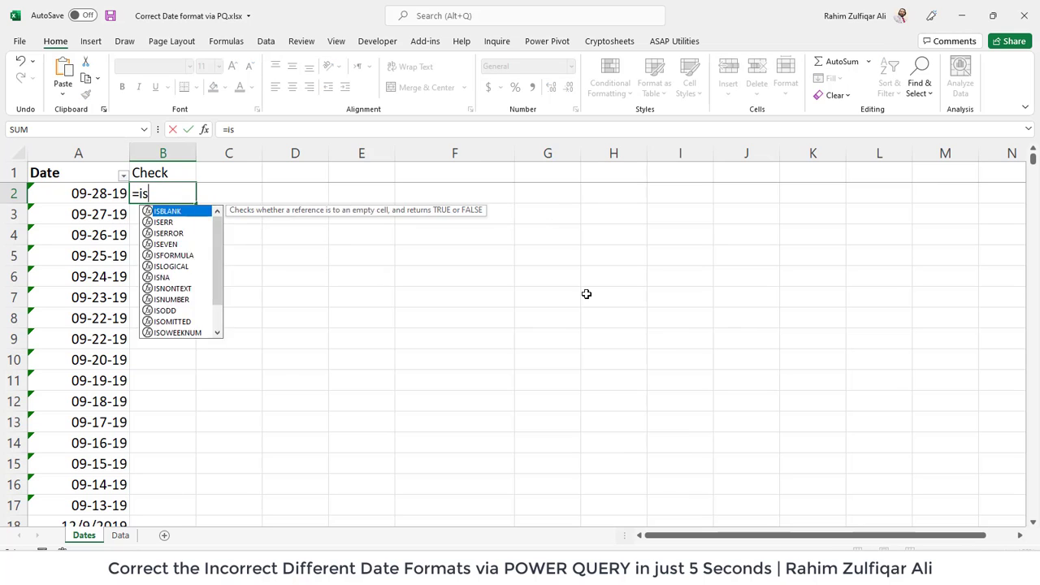
text(num)
key(Tab)
key(Left)
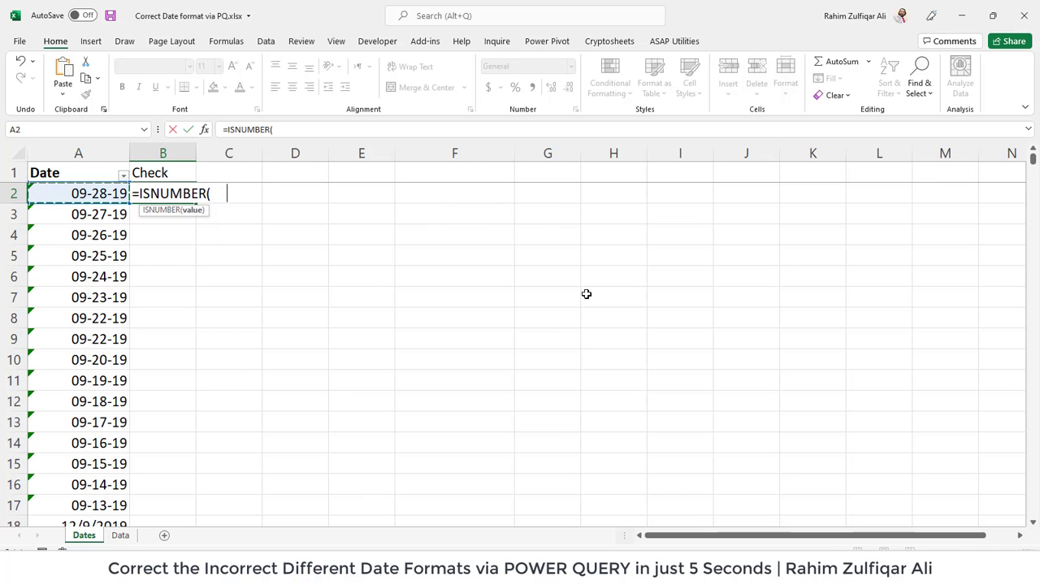
text())
key(Return)
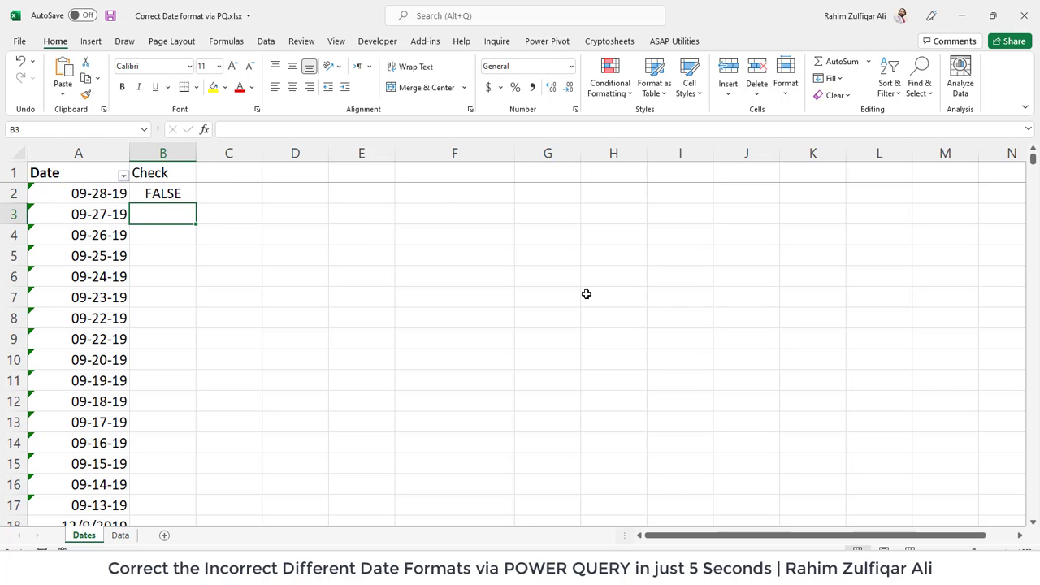
Step: Fill the ISNUMBER formula from B2 down the Check column to row 909
key(Up)
key(Left)
key(ctrl+Down)
key(Right)
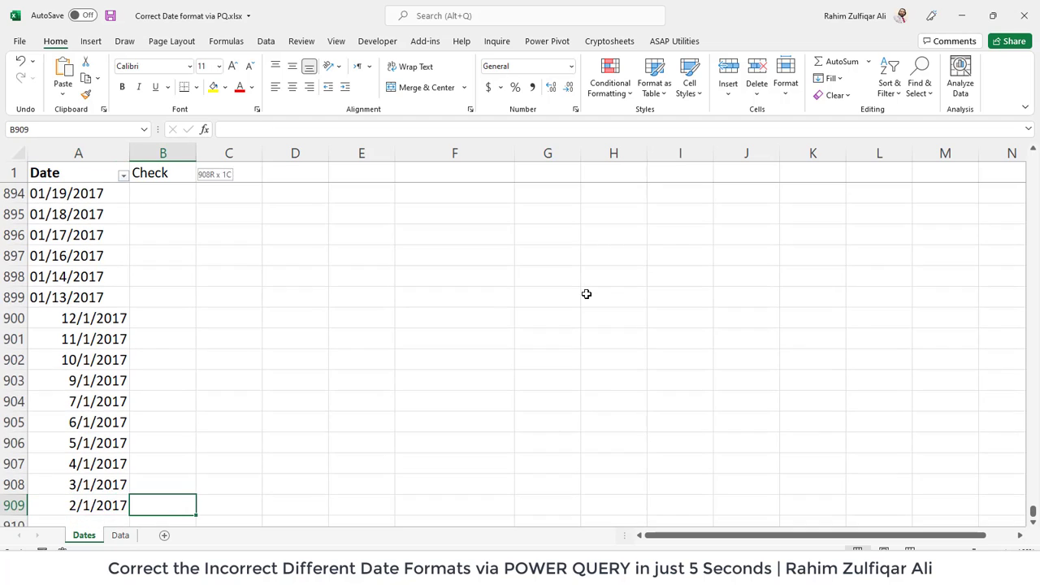
key(ctrl+shift+Up)
key(ctrl+d)
key(ctrl+Down)
key(Down)
key(Up)
key(ctrl+Up)
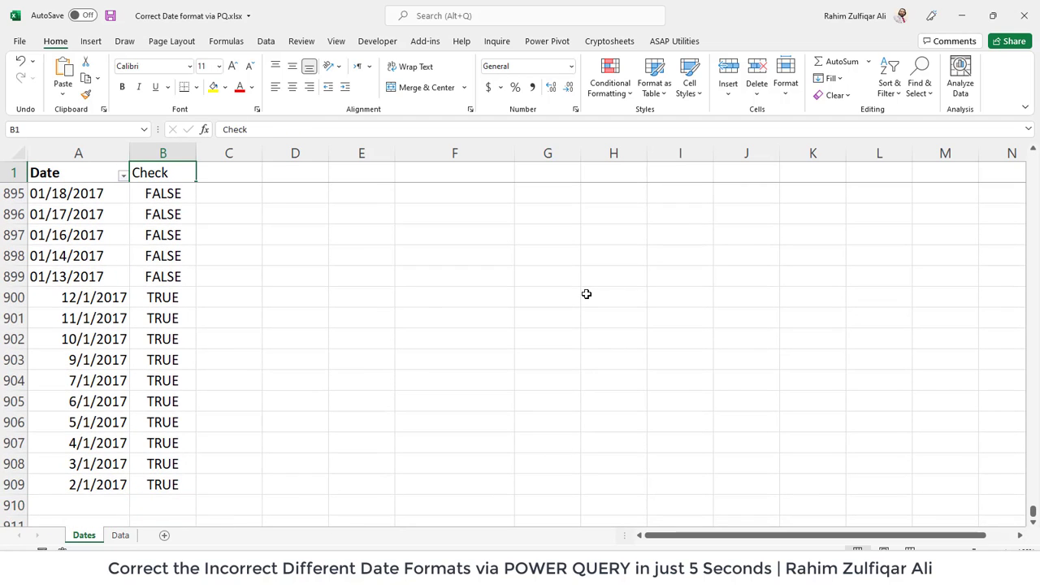
Step: Apply filters to the Date and Check columns over the range A1:B909 and return to the Check heading
key(Down)
key(Up)
key(alt)
key(Left)
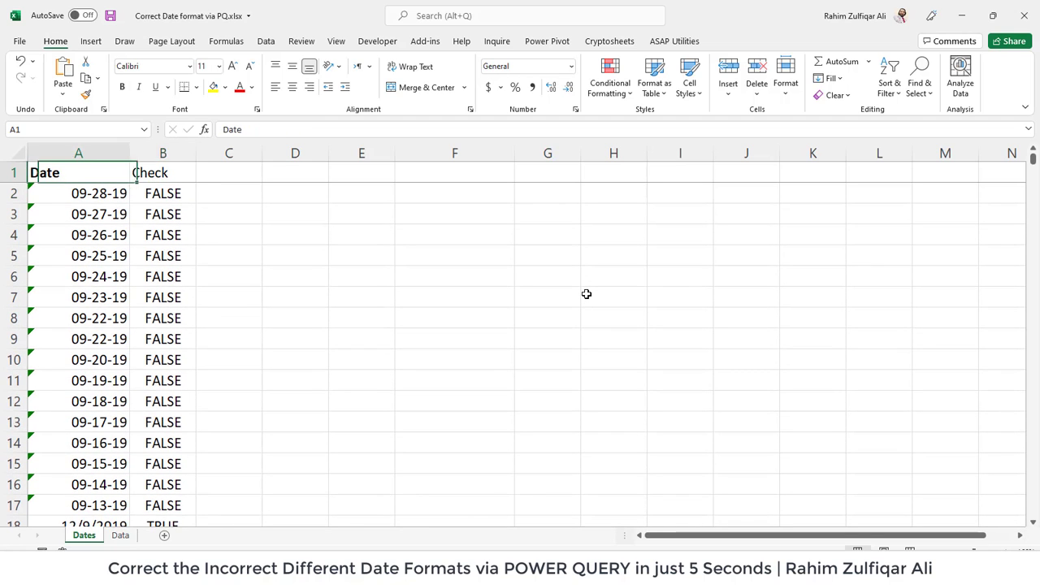
key(shift+Right)
key(ctrl+shift+Down)
key(ctrl+shift+l)
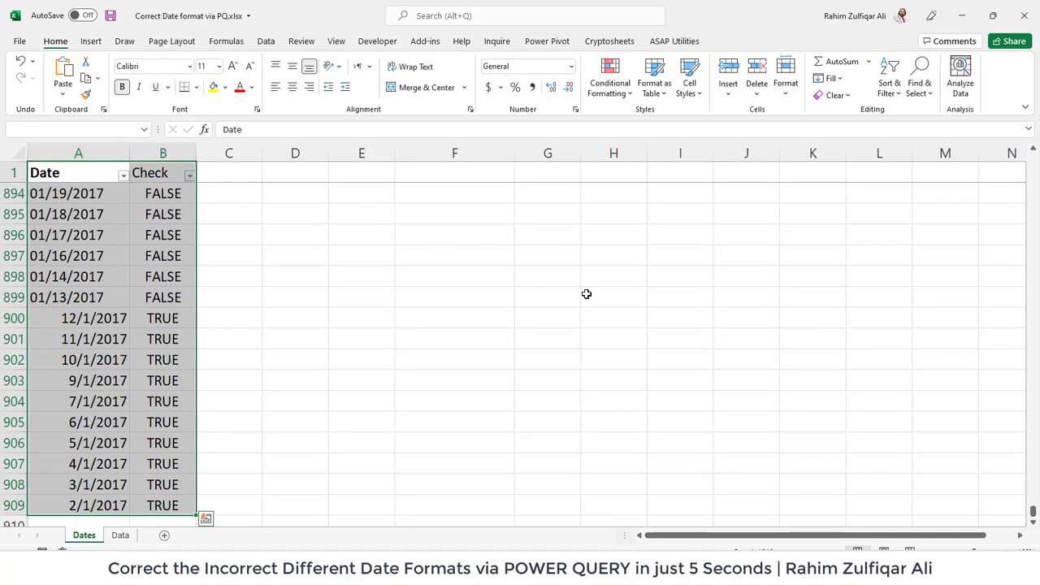
key(ctrl+Home)
key(Up)
key(Right)
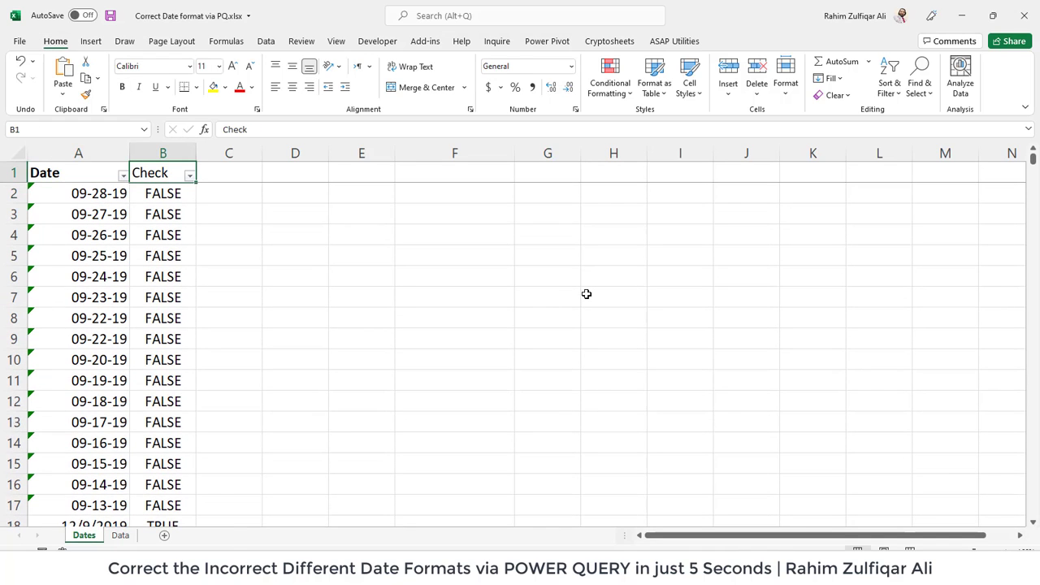
Step: Filter the Check column to show only the rows with the value FALSE
key(alt+Down)
key(Down)
key(Down)
key(Down)
key(Down)
key(Down)
key(Down)
key(Down)
key(Up)
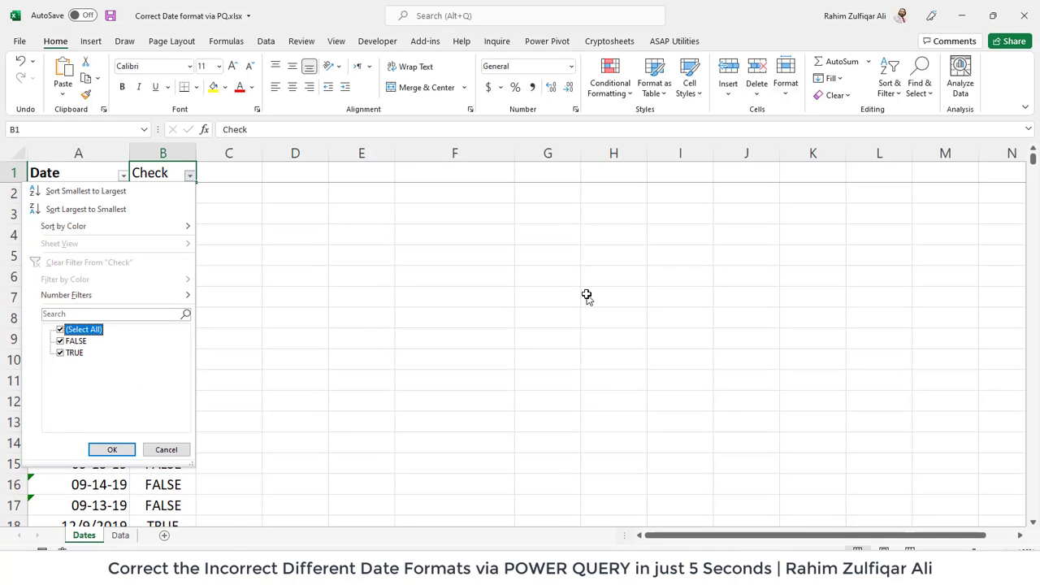
key(space)
key(Down)
key(space)
key(Return)
key(Down)
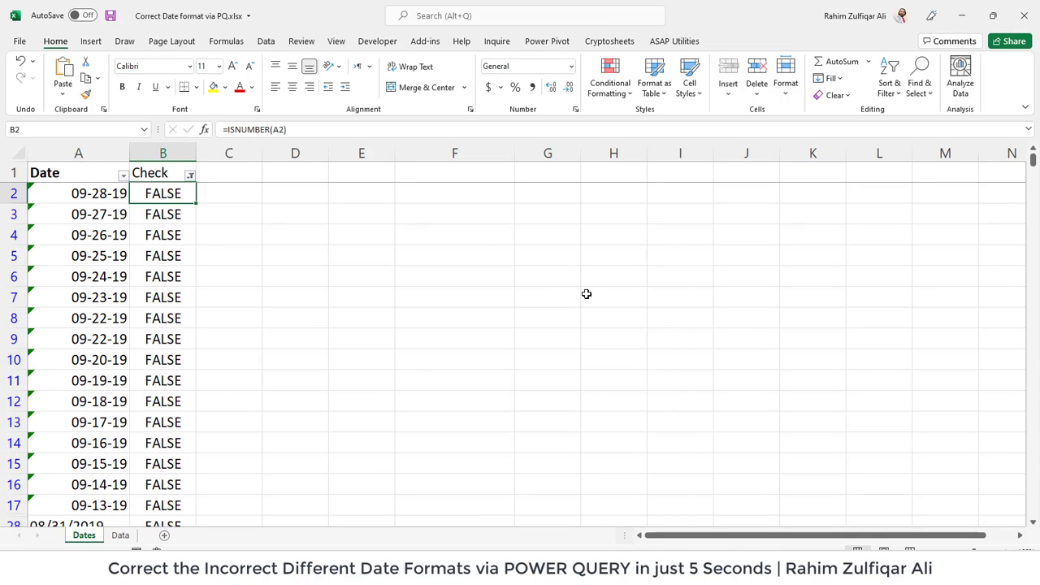
Step: Examine the format of the first filtered dates in the Date column, around the change between rows 17 and 28
key(Down)
key(Down)
key(Down)
key(Down)
key(Down)
key(Down)
key(Down)
key(Down)
key(Left)
key(Down)
key(Up)
key(Up)
key(Up)
key(Up)
key(Up)
key(Up)
key(Up)
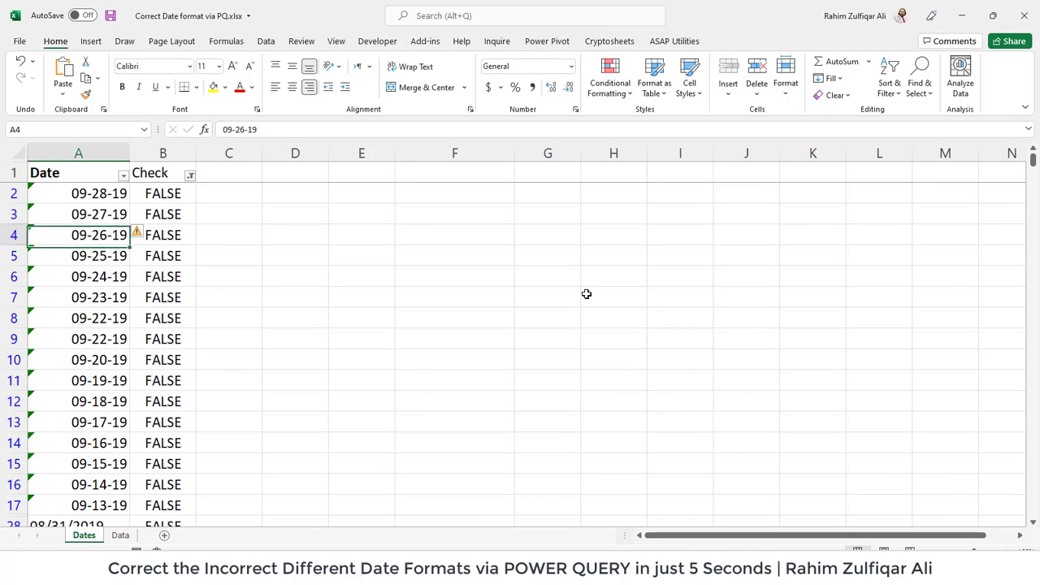
key(Up)
key(Up)
key(Down)
key(Down)
key(Down)
key(Down)
key(Down)
key(Down)
key(Down)
key(Down)
key(Down)
key(Down)
key(Down)
key(Down)
key(Down)
key(Down)
key(Down)
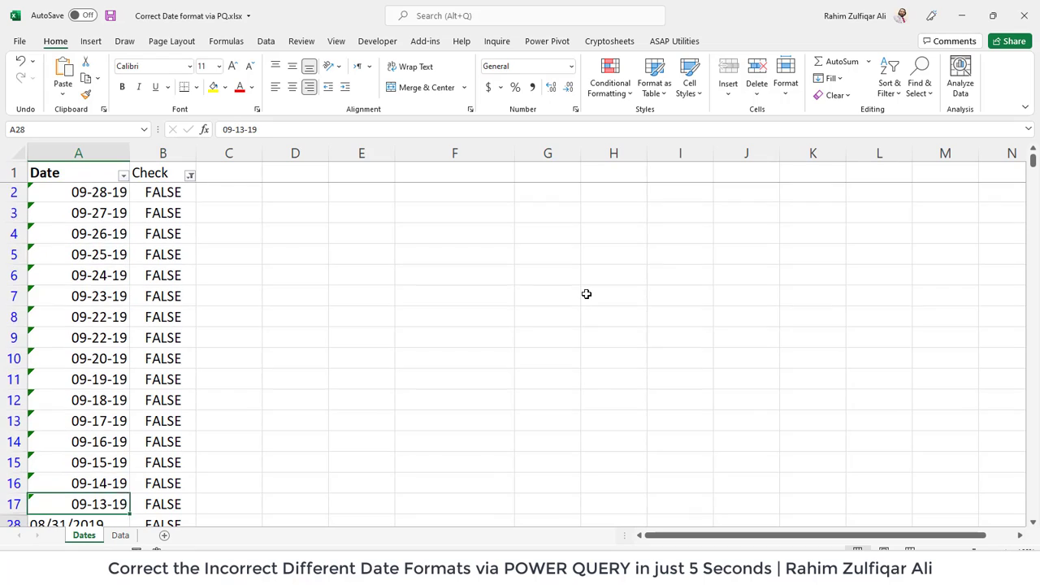
key(Down)
key(Down)
key(Down)
key(Down)
key(Down)
key(Down)
key(Down)
key(Down)
key(Down)
key(Down)
key(Down)
key(Up)
key(Up)
key(Up)
key(Up)
key(Up)
key(Up)
key(Up)
key(Up)
key(Up)
key(Up)
key(Up)
key(Up)
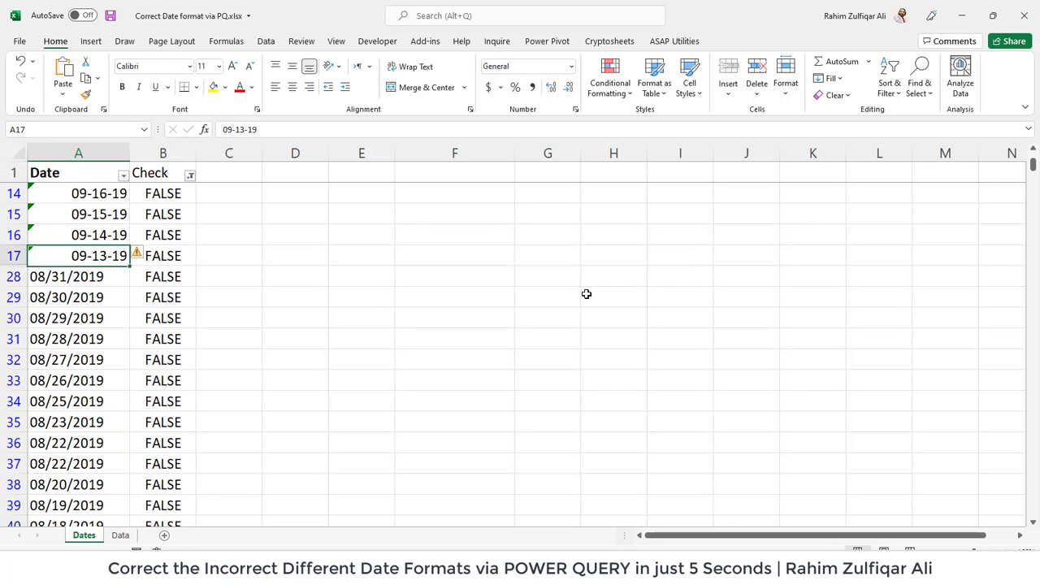
key(Down)
key(Down)
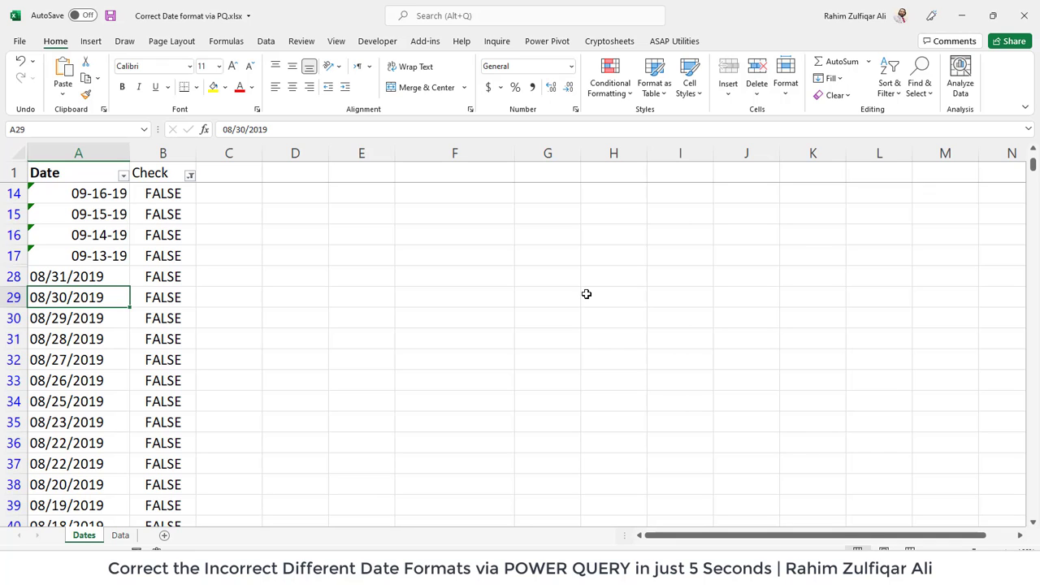
Step: Examine the filtered dates further down the Date column, through about row 117
key(Down)
key(Down)
key(Down)
key(Down)
key(Down)
key(Down)
key(Down)
key(Down)
key(Down)
key(Down)
key(Down)
key(Down)
key(Down)
key(Down)
key(Down)
key(Down)
key(Down)
key(Down)
key(Down)
key(Down)
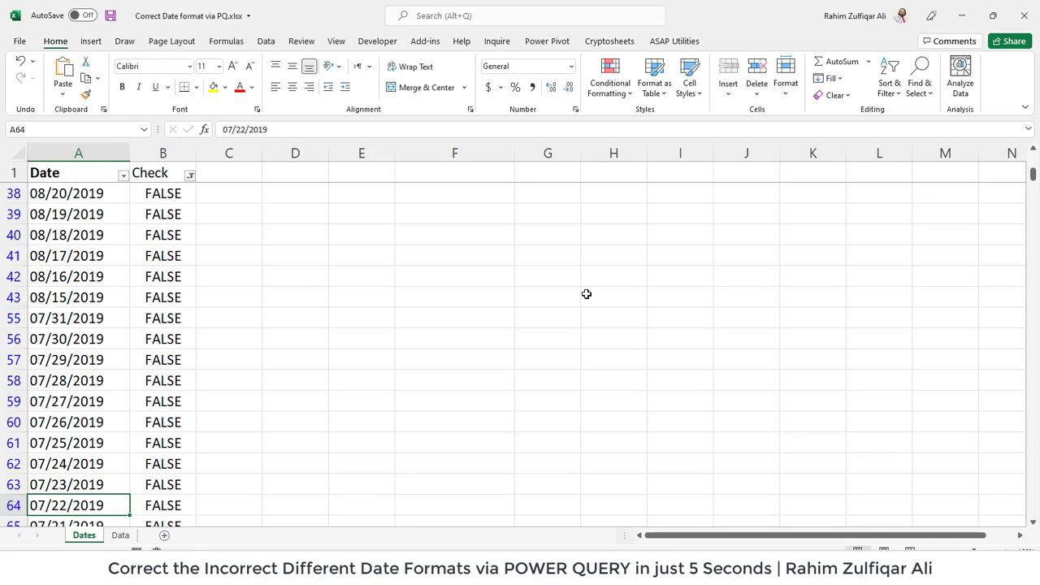
key(Down)
key(Down)
key(Down)
key(Down)
key(Down)
key(Down)
key(Down)
key(Down)
key(Down)
key(Down)
key(Down)
key(Down)
key(Down)
key(Down)
key(Down)
key(Down)
key(Down)
key(Down)
key(Down)
key(Down)
key(Up)
key(Up)
key(Up)
key(Up)
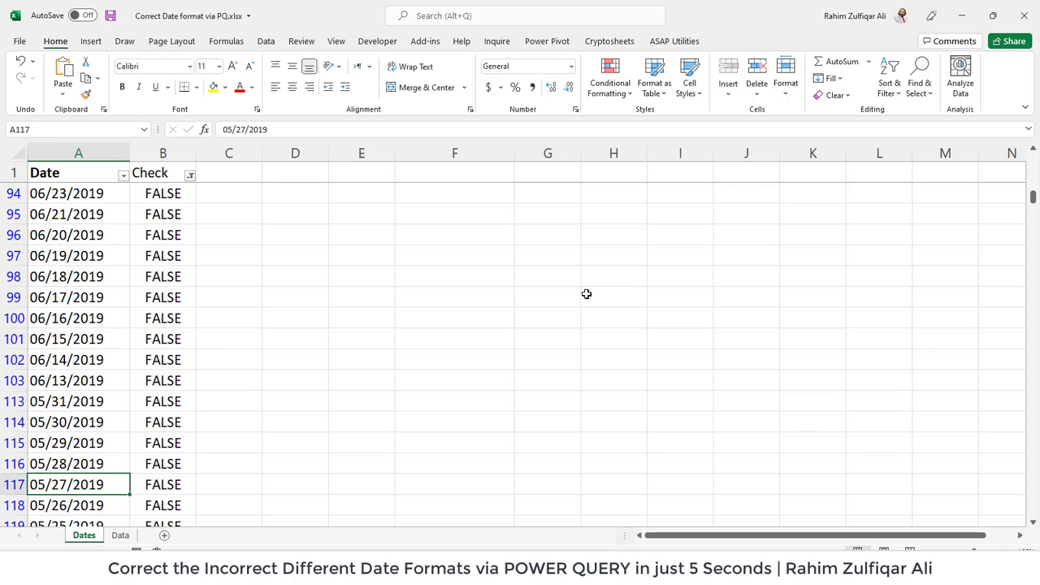
key(Up)
key(Up)
key(Up)
key(Up)
key(Up)
key(Up)
key(Up)
key(Up)
key(Up)
key(Up)
key(Up)
key(Up)
key(Down)
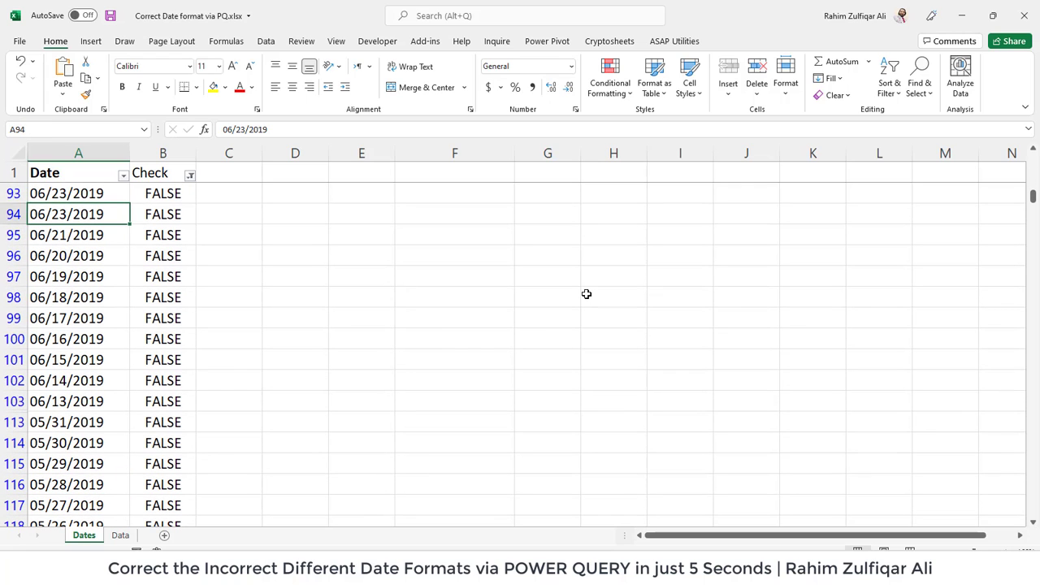
key(Down)
key(Down)
key(Down)
key(Down)
key(Down)
key(Down)
key(Down)
key(Down)
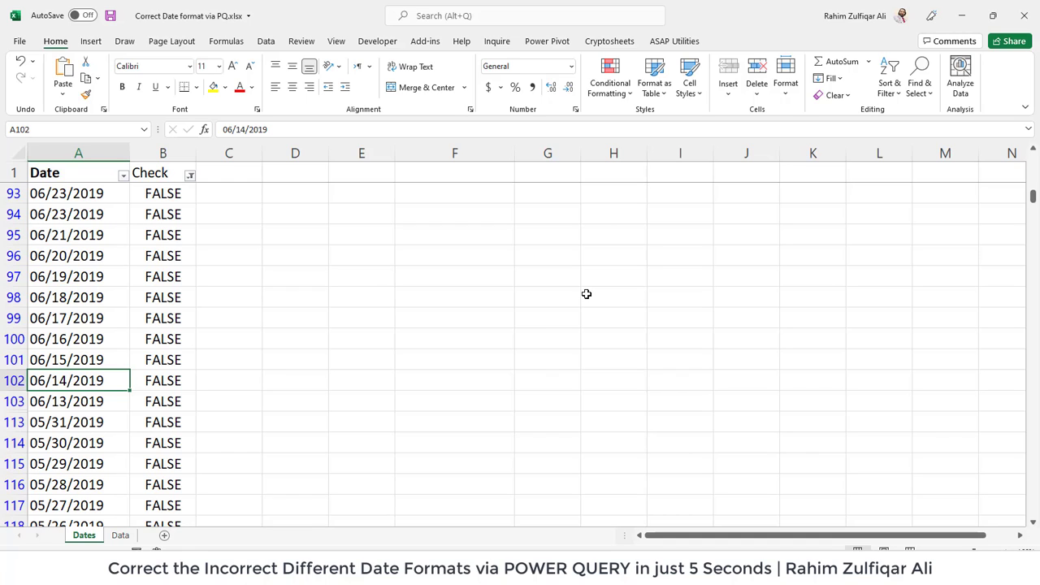
Step: Clear the FALSE filter from the Check column so all rows of the Dates sheet are shown
key(ctrl+Up)
key(Down)
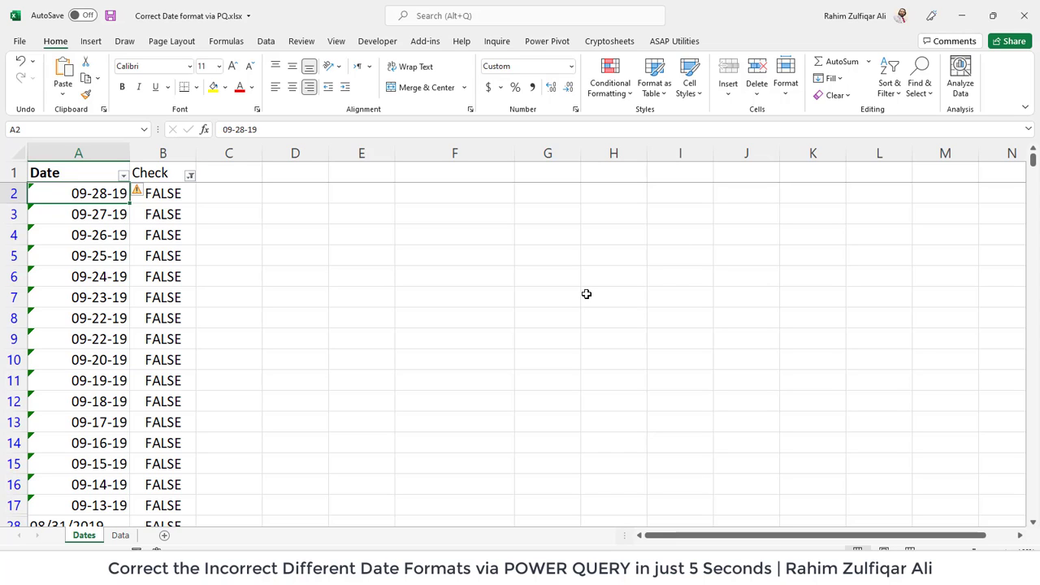
key(alt+a)
key(Down)
key(ctrl+Up)
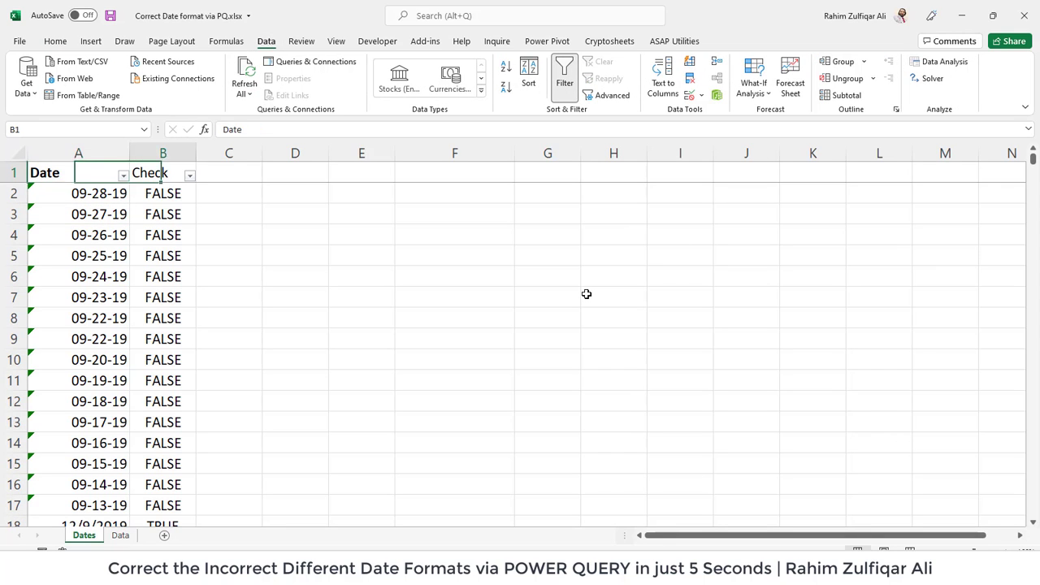
Step: Filter the Check column to show only the rows with the value TRUE
key(Right)
key(alt+Down)
key(Down)
key(e)
key(Tab)
key(space)
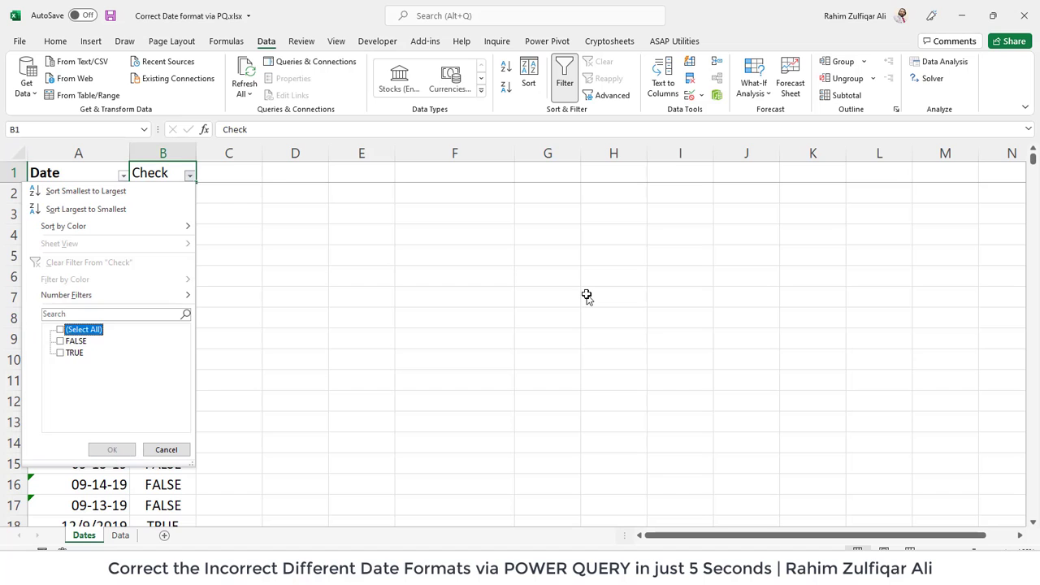
key(Down)
key(Down)
key(space)
key(Return)
Step: Examine the day and month order of the filtered true dates in the Date column, from row 18 past row 47
key(Down)
key(Down)
key(Down)
key(Down)
key(Down)
key(Down)
key(Down)
key(Down)
key(Down)
key(Down)
key(Down)
key(Down)
key(Down)
key(Down)
key(Down)
key(Down)
key(Down)
key(Down)
key(Down)
key(Down)
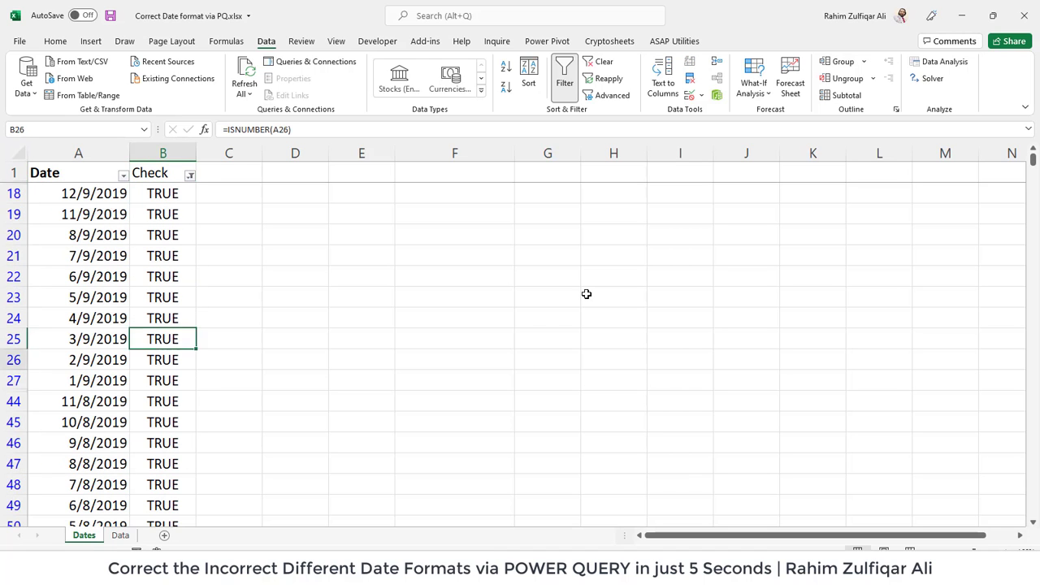
key(Left)
key(Up)
key(Up)
key(Up)
key(Up)
key(Up)
key(Up)
key(Up)
key(Up)
key(Up)
key(Up)
key(Up)
key(Up)
key(Up)
key(Up)
key(Up)
key(Up)
key(Up)
key(Up)
key(Up)
key(Up)
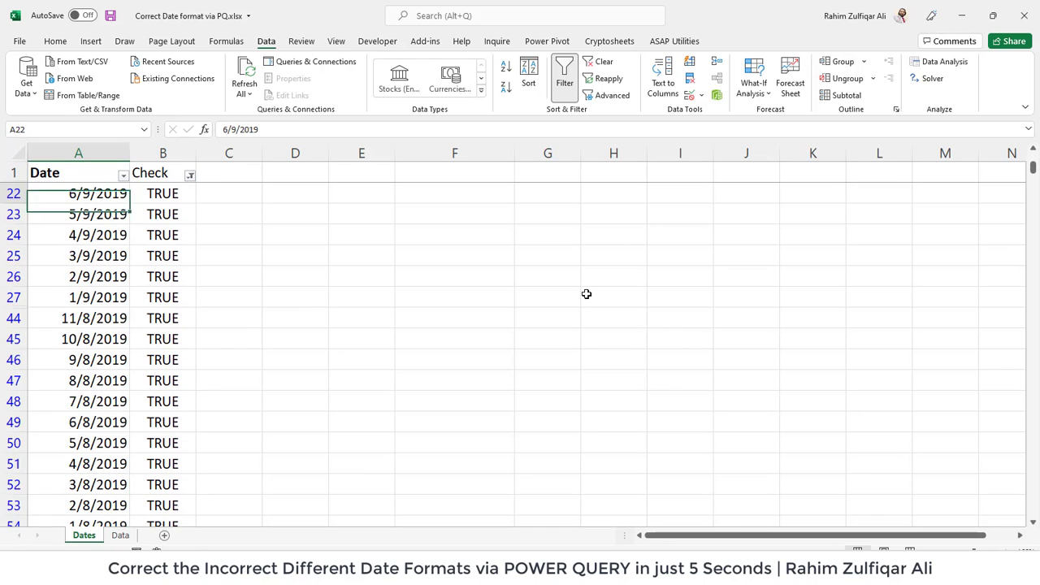
key(Down)
key(Down)
key(Down)
key(Down)
key(Down)
key(Down)
key(Down)
key(Down)
key(Down)
key(Down)
key(Down)
key(Down)
key(Down)
key(Down)
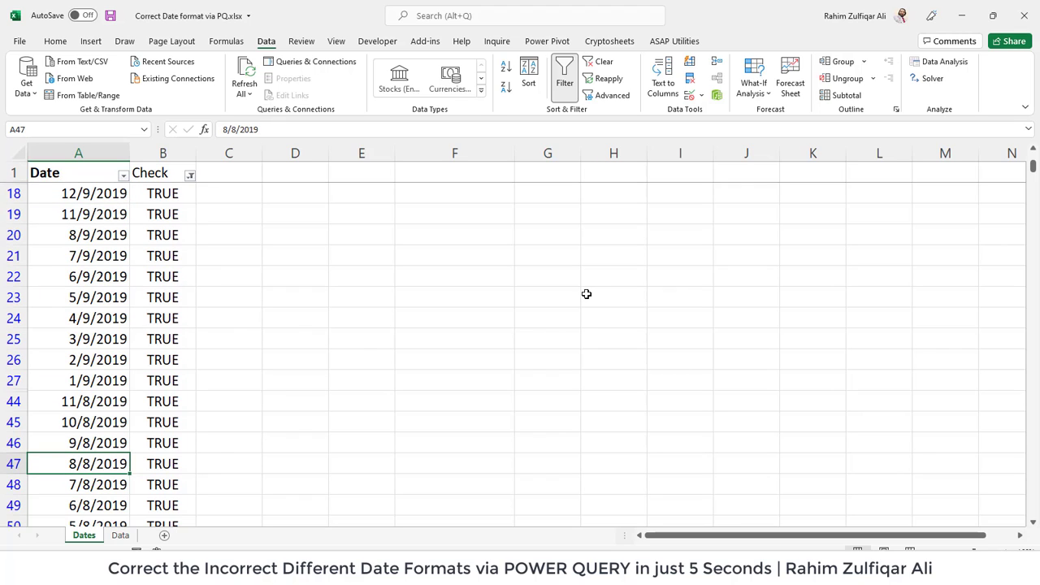
key(Up)
key(Up)
key(Up)
key(Up)
key(Up)
key(Up)
key(Up)
key(Up)
key(Up)
key(Up)
key(Up)
key(Up)
Step: Enter the format note M/D/Y in cell E20, beside the filtered dates
key(Right)
key(Right)
key(Right)
key(Right)
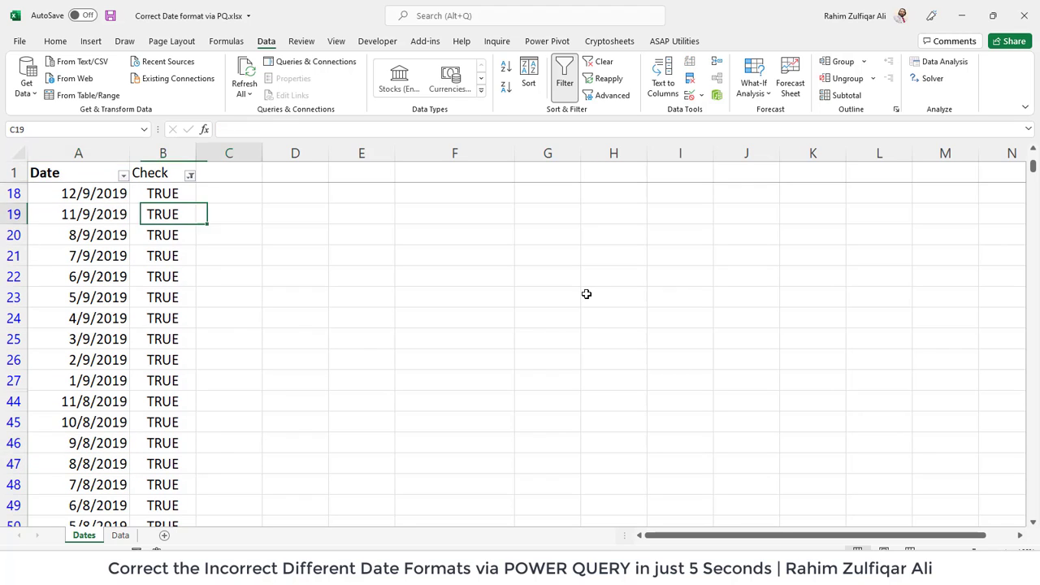
key(Down)
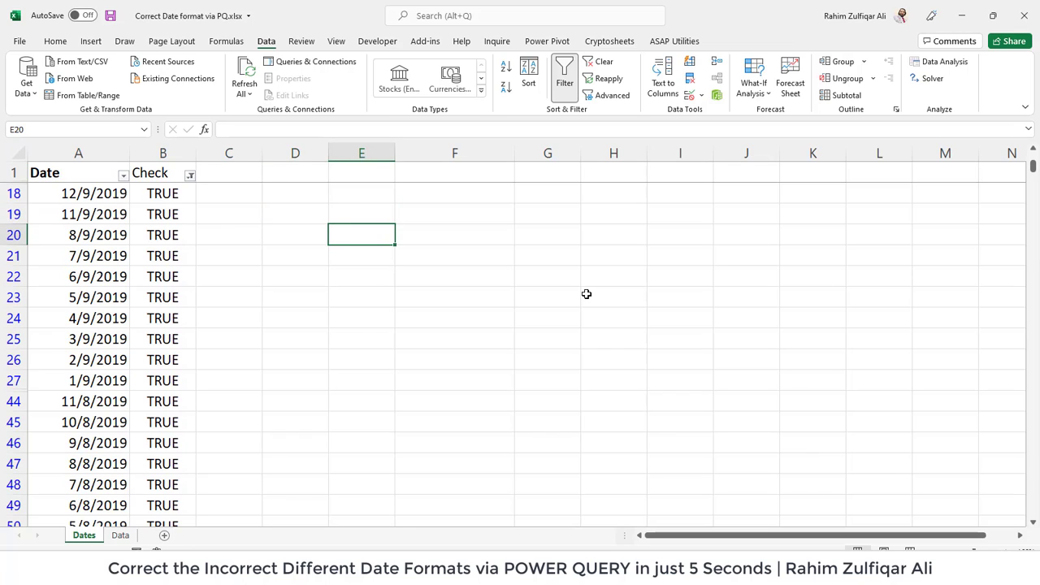
text(M)
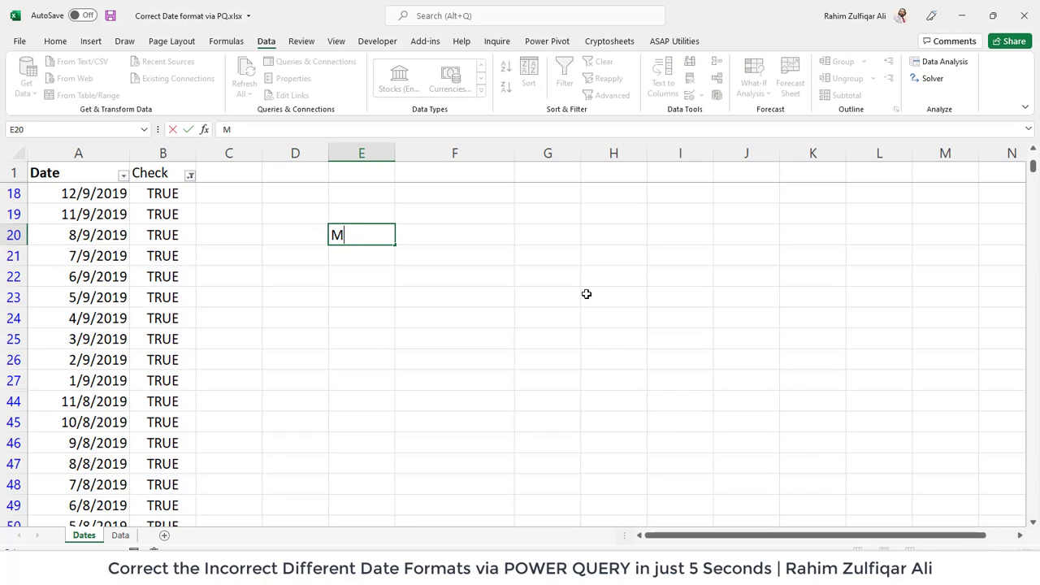
text(/D/Y)
key(Return)
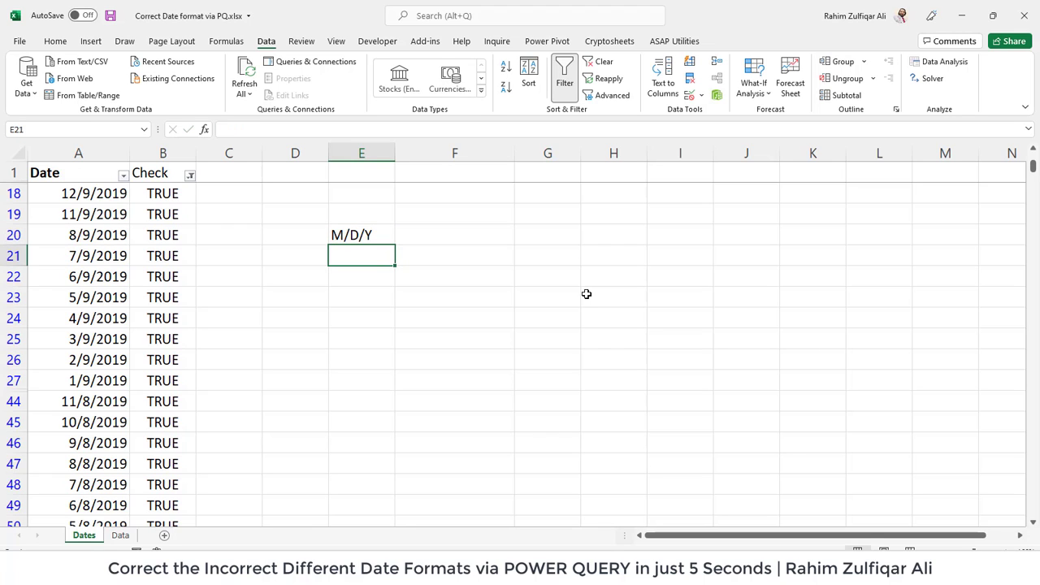
Step: Enter the second format note D/M/Y in cell E23
key(Left)
key(Left)
key(Left)
key(Left)
key(Down)
key(Down)
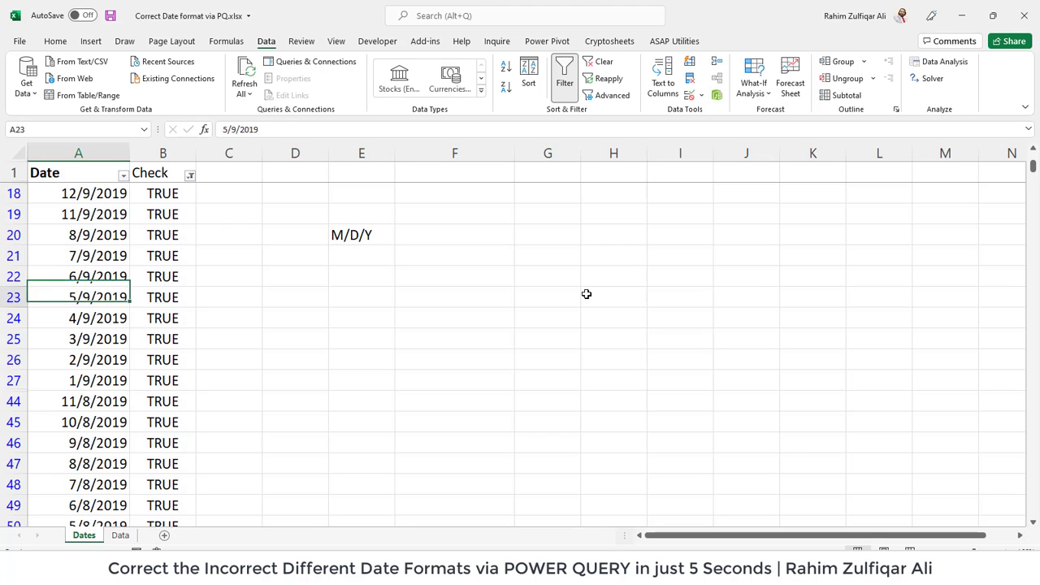
key(Down)
key(Right)
key(Right)
key(Right)
key(Right)
key(Up)
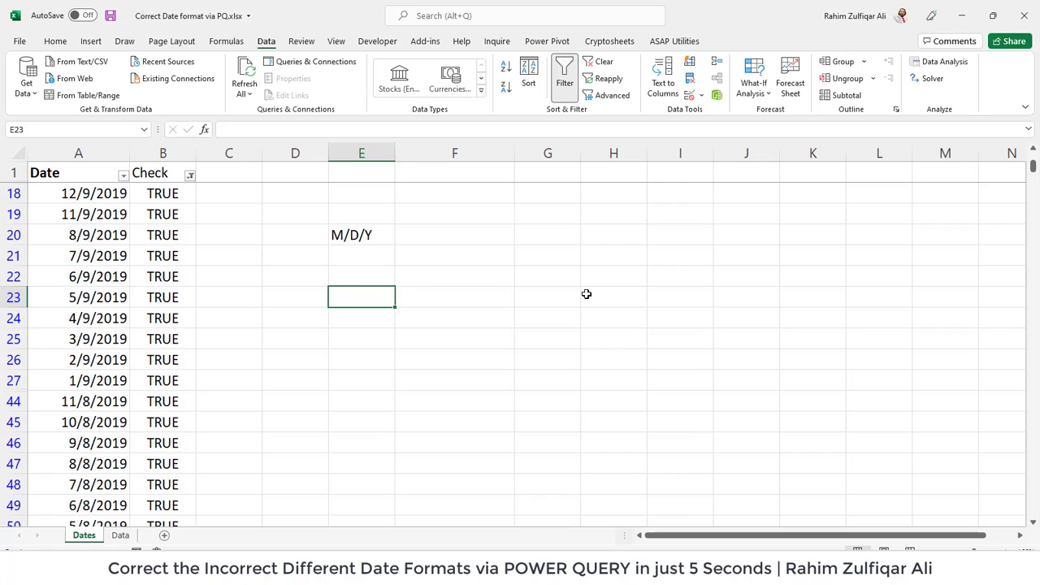
text(D/)
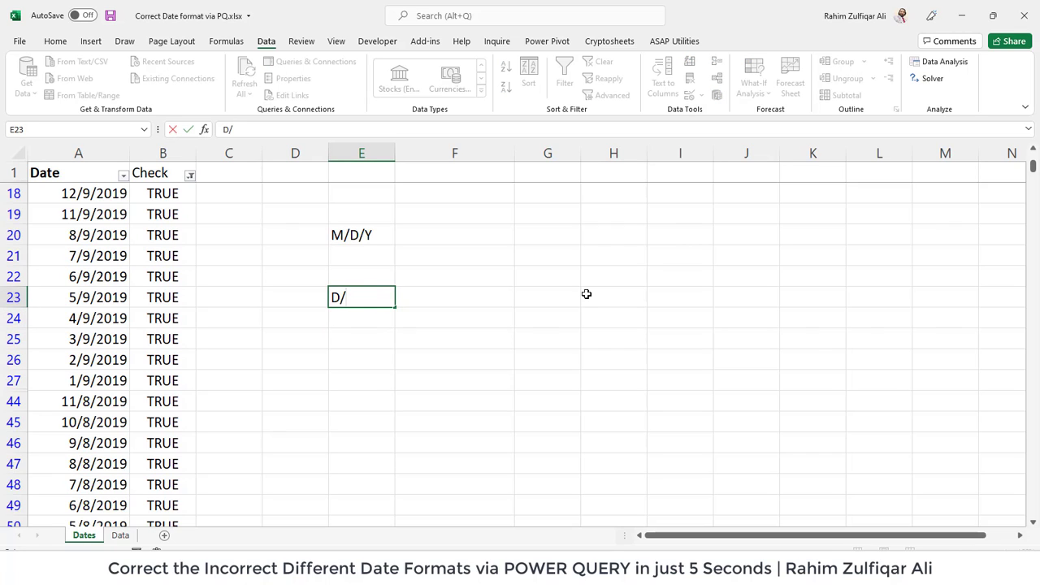
text(M/Y)
key(Return)
Step: Delete both format notes from cells E20 to E23 and return to the Date column
key(Up)
key(Up)
key(Up)
key(Up)
key(Up)
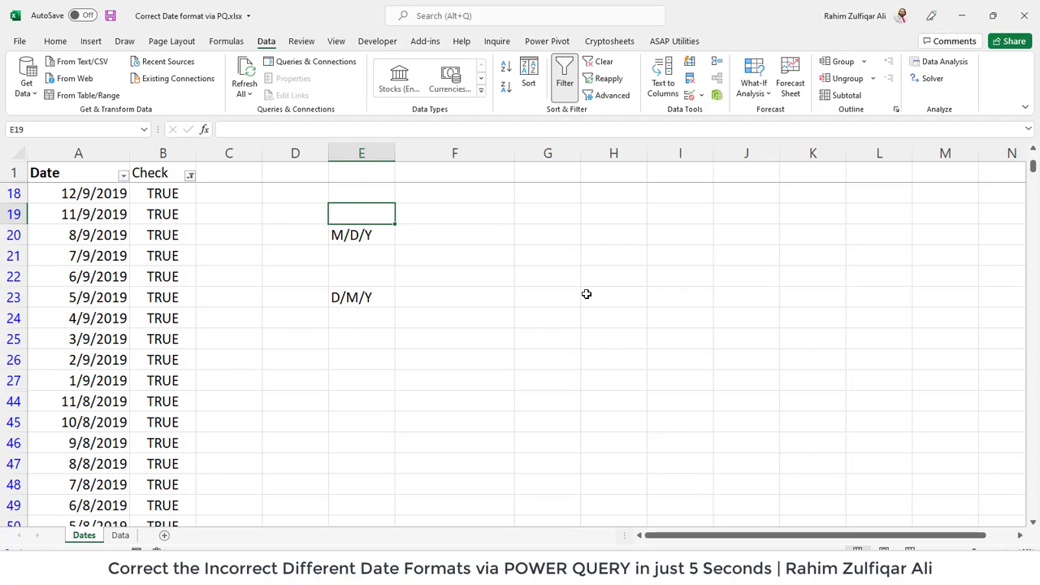
key(Down)
key(shift+Down)
key(shift+Down)
key(shift+Down)
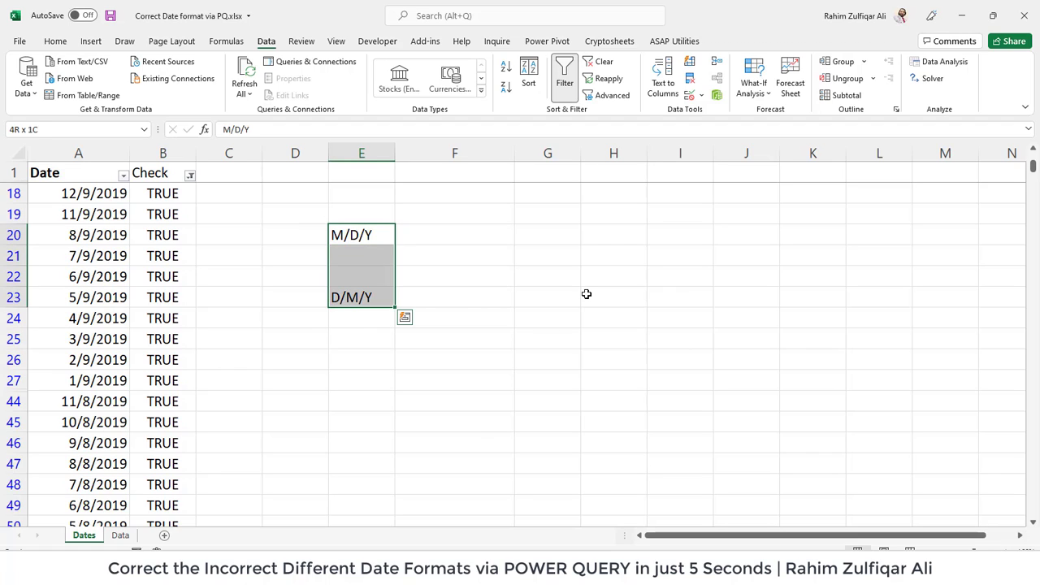
key(Delete)
key(Home)
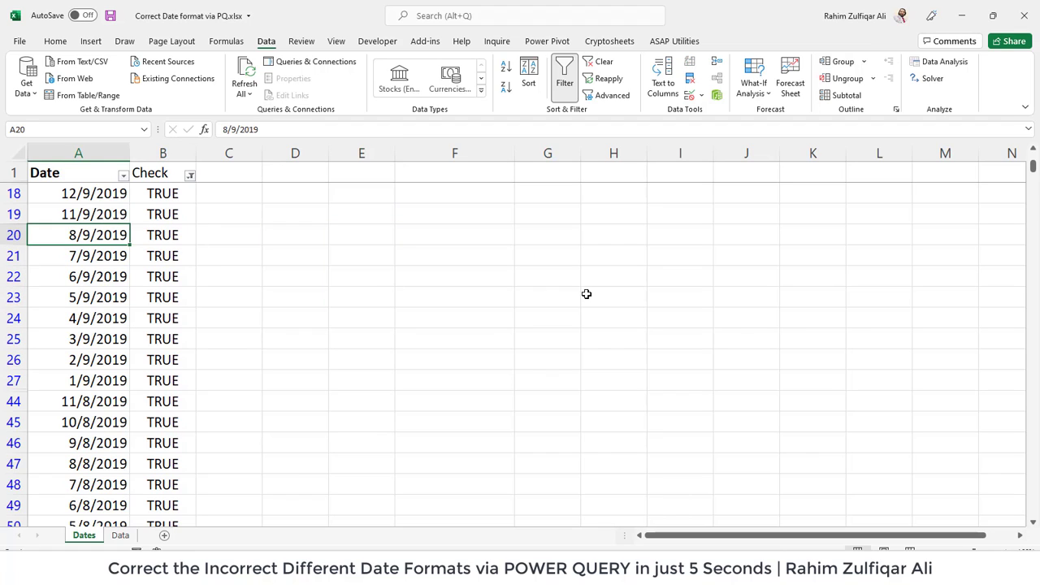
Step: Clear the TRUE filter from the Check column and return to the first date in cell A2
key(alt+a)
key(c)
key(Down)
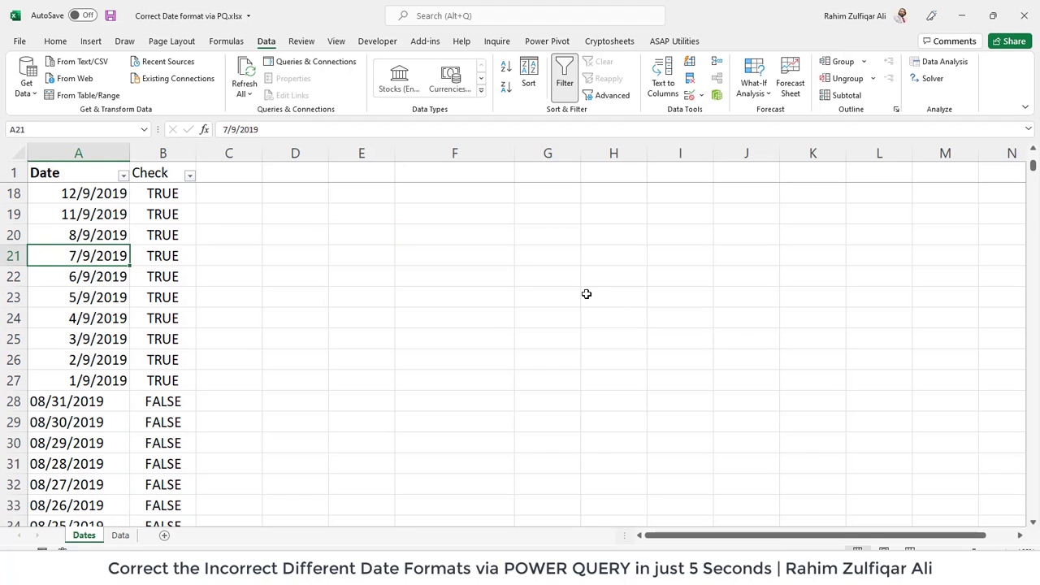
key(ctrl+Home)
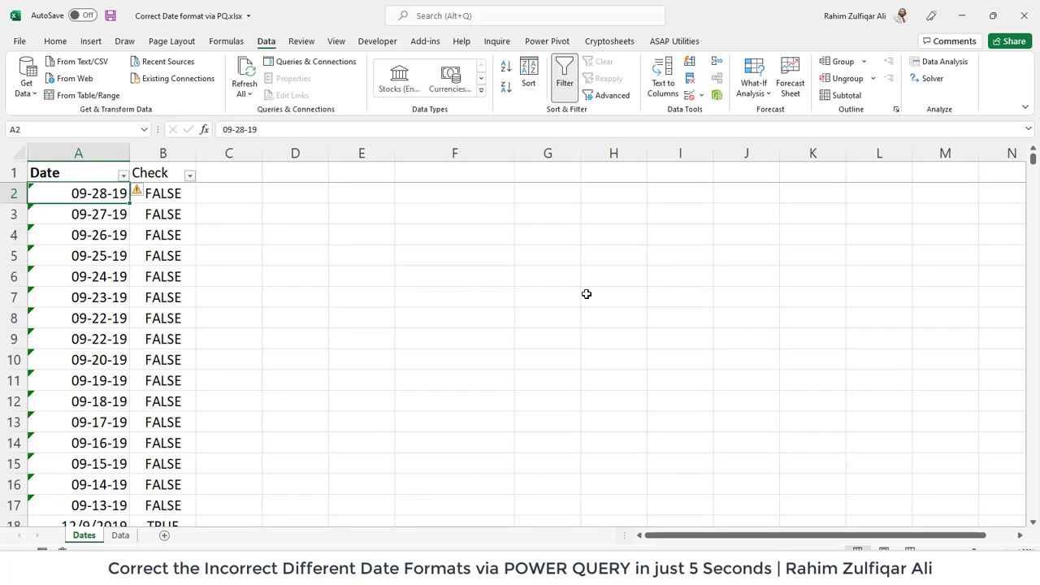
Step: Switch to the Data sheet and compare the first row's Date, Check and Text Data entries
key(ctrl+Page_Down)
key(Right)
key(Right)
key(Down)
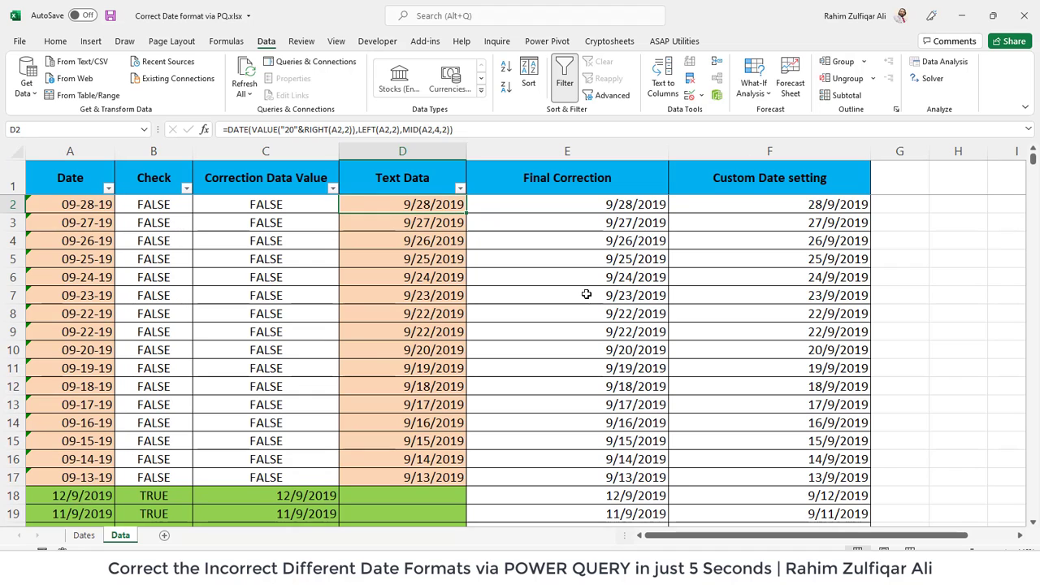
key(Left)
key(Left)
key(Left)
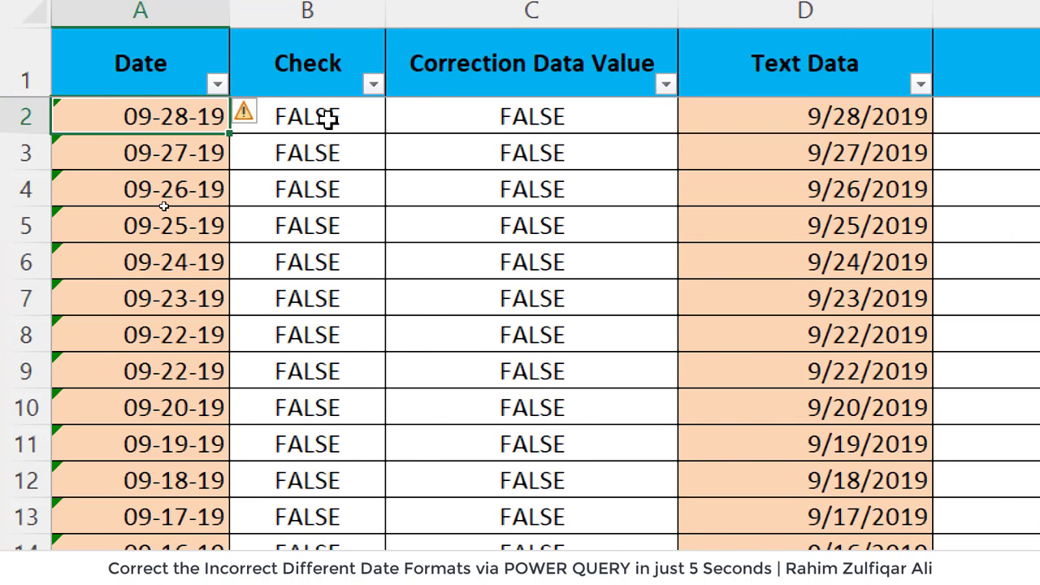
click(327, 121)
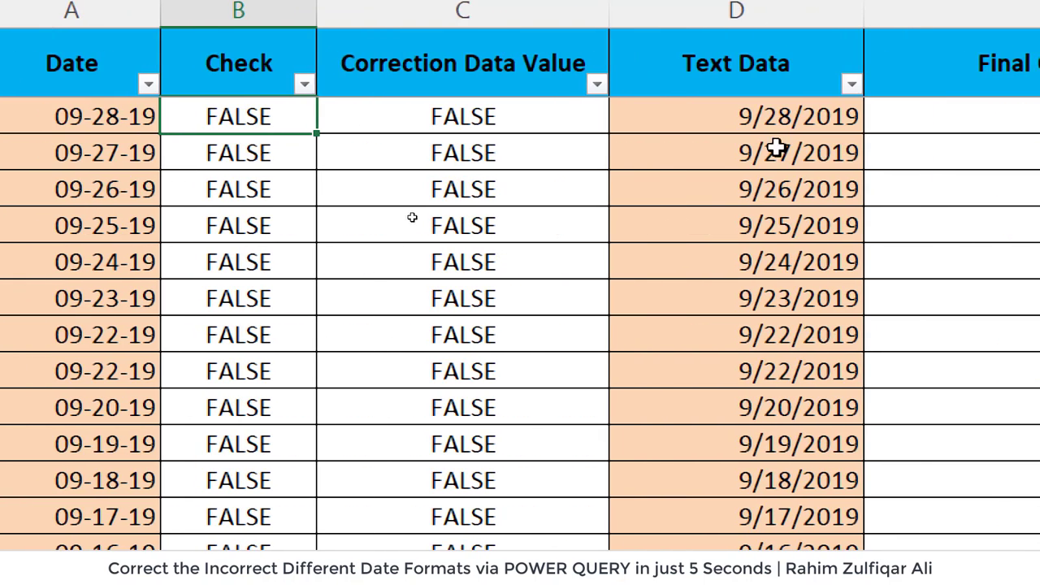
click(793, 117)
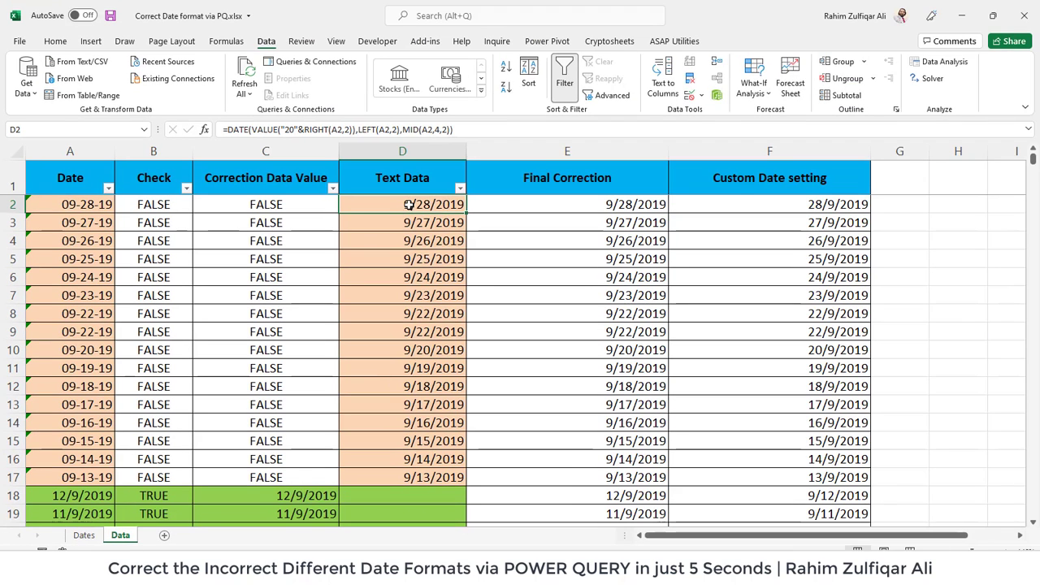
Step: Examine the year, month and day arguments of the DATE formula in the first Text Data cell, D2
double_click(724, 117)
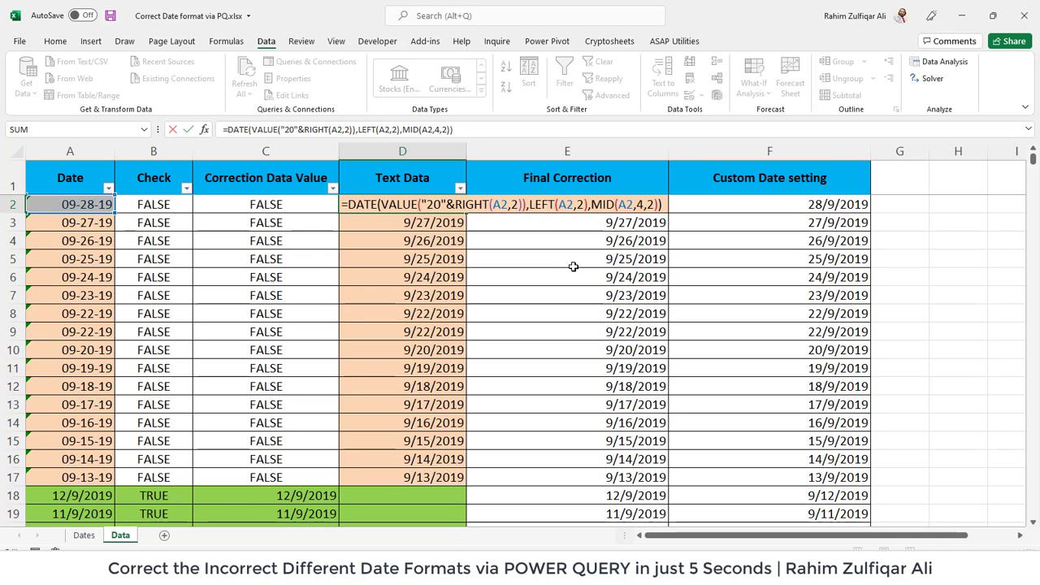
key(Left)
key(Left)
key(Left)
key(Left)
key(Left)
key(Left)
key(Left)
key(Left)
key(Left)
key(Left)
key(Left)
key(Left)
key(Left)
key(Left)
key(Left)
key(Left)
key(Left)
key(Left)
key(Left)
key(Left)
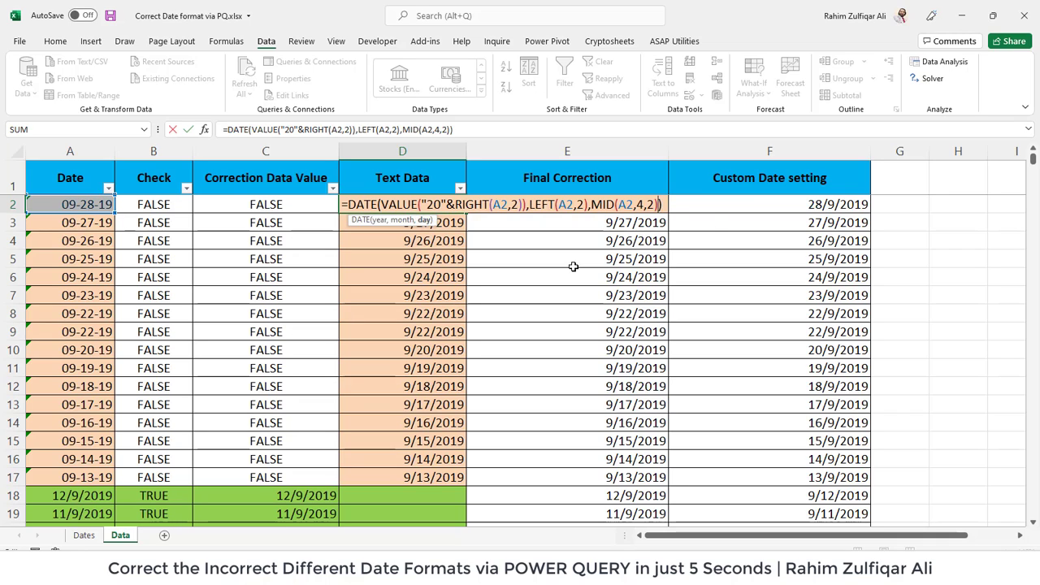
key(Left)
key(Left)
key(Left)
key(Left)
key(Left)
key(Left)
key(Left)
key(Left)
key(Left)
key(Left)
key(Right)
key(Right)
key(Right)
key(Right)
key(Right)
key(Right)
key(Right)
key(Right)
key(Right)
key(Right)
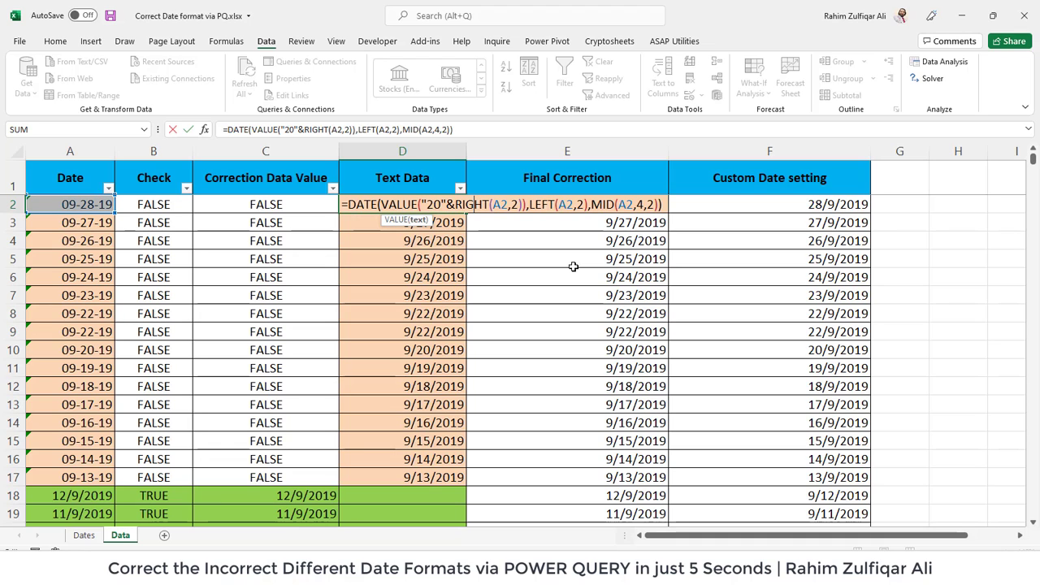
key(Return)
Step: Look through the Text Data column down to row 44, comparing the differently coloured date groups
key(Down)
key(Down)
key(Down)
key(Down)
key(Down)
key(Down)
key(Down)
key(Down)
key(Down)
key(Down)
key(Down)
key(Down)
key(Down)
key(Down)
key(Down)
key(Down)
key(Down)
key(Down)
key(Down)
key(Down)
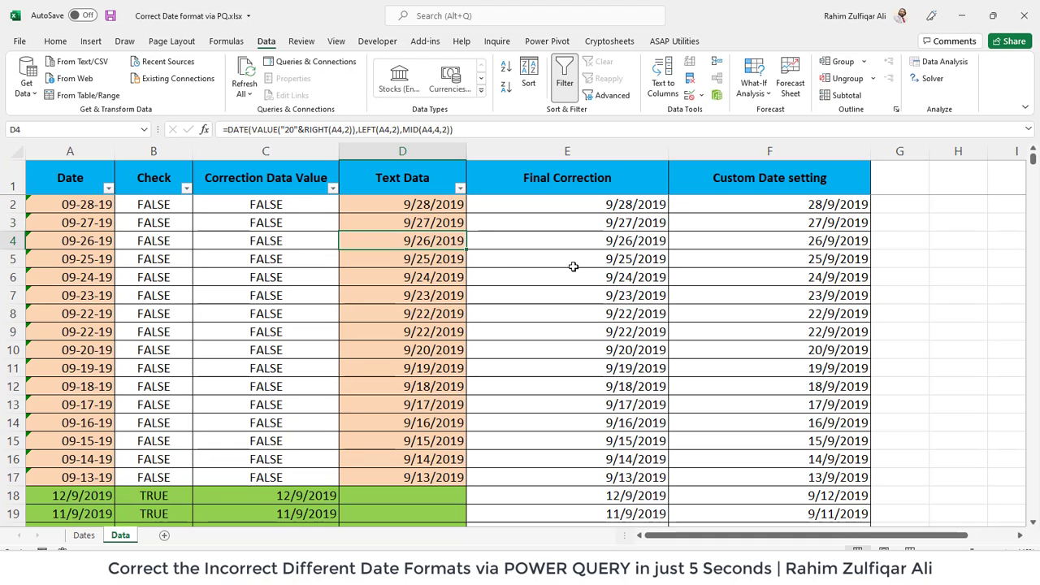
key(Down)
key(Down)
key(Down)
key(Down)
key(Down)
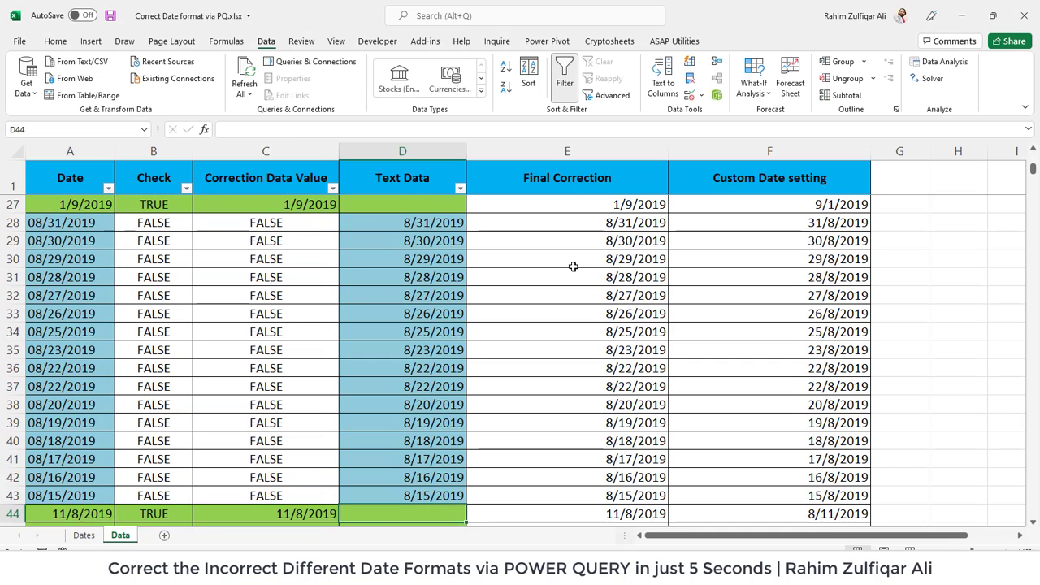
key(Up)
key(Up)
key(Up)
key(Up)
key(Up)
key(Up)
key(Up)
key(Up)
key(Up)
key(Up)
key(Up)
key(Up)
key(Up)
key(Up)
key(Up)
Step: Filter the Check column on the Data sheet to show only the FALSE rows
key(Left)
key(Left)
key(Left)
key(ctrl+Up)
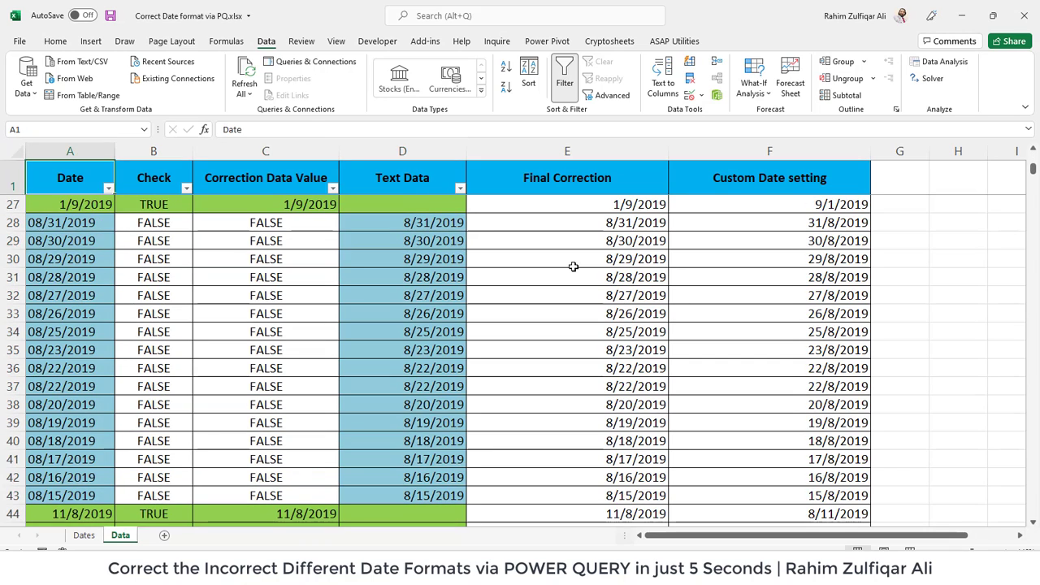
key(Down)
key(Up)
key(Right)
key(alt+Down)
key(Down)
key(Down)
key(Down)
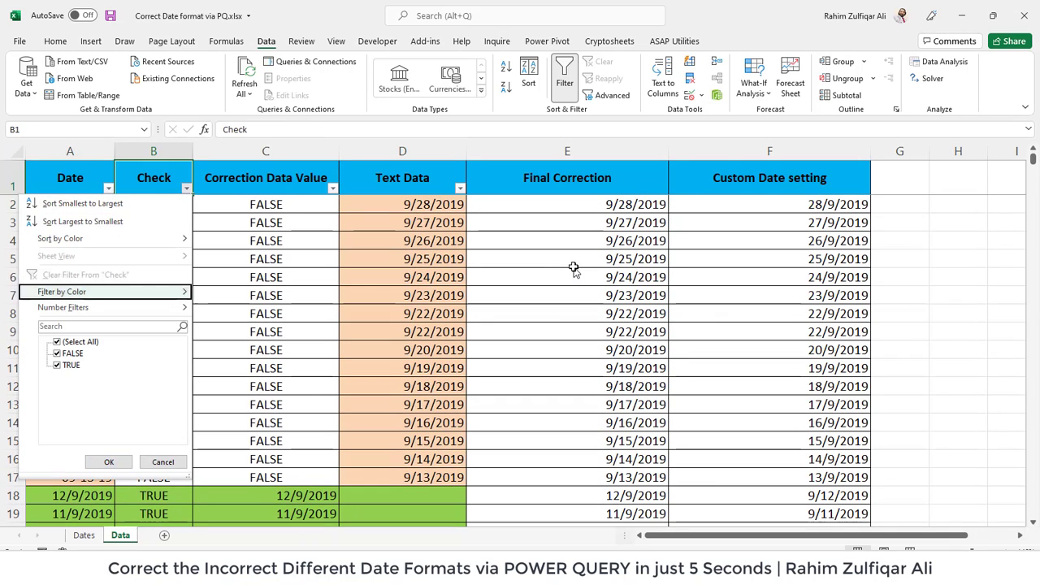
key(Down)
key(Down)
key(Down)
key(Down)
key(Down)
key(space)
key(Return)
Step: Look through the filtered FALSE rows down to row 59 and return to the Date cell in row 17
key(Down)
key(Right)
key(Down)
key(Down)
key(Down)
key(Down)
key(Down)
key(Down)
key(Down)
key(Down)
key(Down)
key(Down)
key(Down)
key(Down)
key(Down)
key(Down)
key(Down)
key(Down)
key(Down)
key(Down)
key(Down)
key(Down)
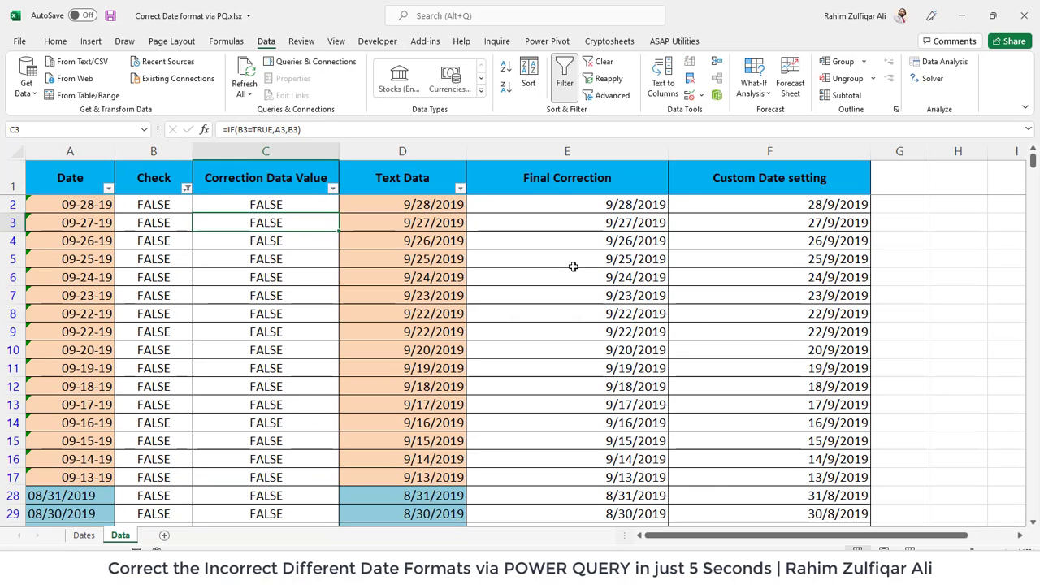
key(Down)
key(Down)
key(Down)
key(Down)
key(Left)
key(Left)
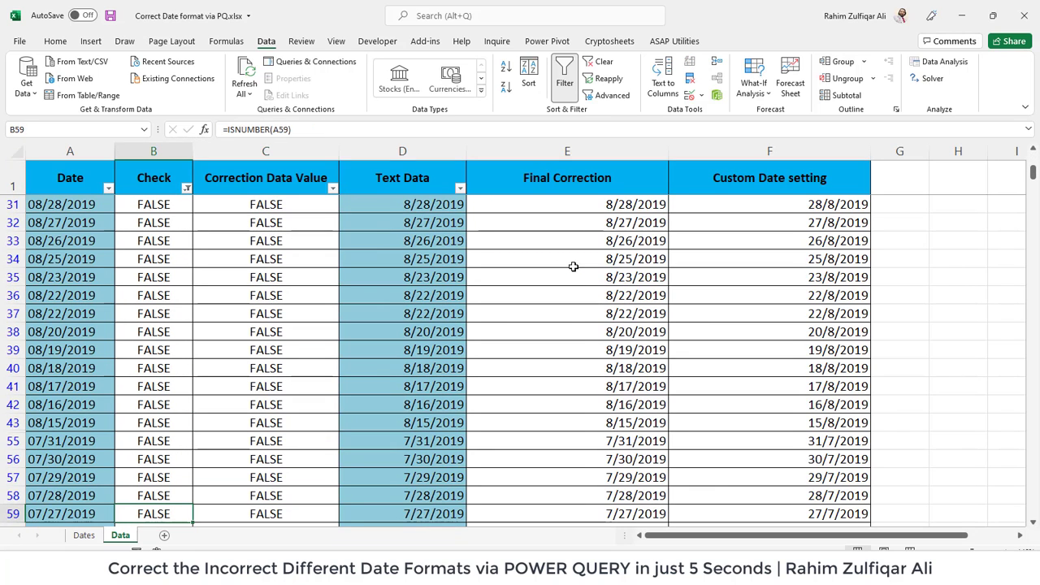
key(Up)
key(Up)
key(Up)
key(Up)
key(Up)
key(Up)
key(Up)
key(Up)
key(Up)
key(Up)
key(Up)
key(Up)
key(Up)
key(Up)
key(Up)
key(Up)
key(Up)
key(Up)
key(Up)
key(Up)
key(Up)
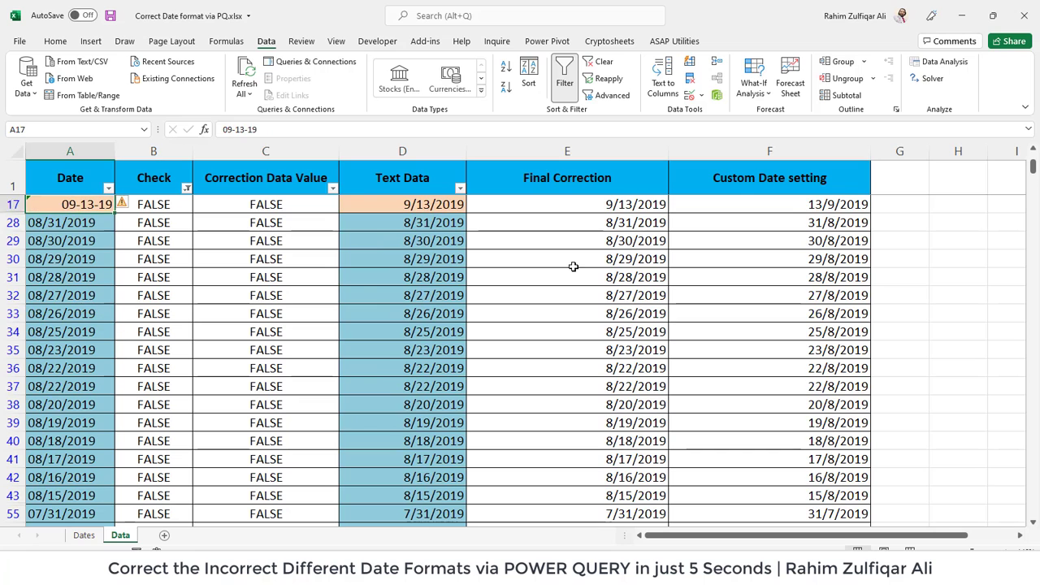
Step: Inspect the DATEVALUE formula in Text Data cell D28, leave it unedited, and return to the top of the column
key(Down)
key(Right)
key(Right)
key(Right)
key(Right)
key(Left)
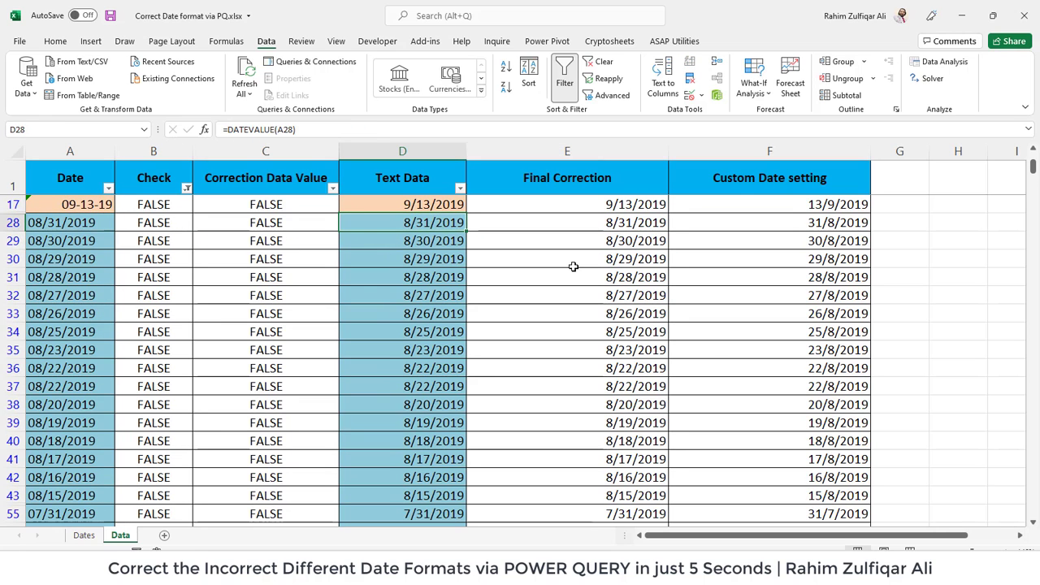
key(F2)
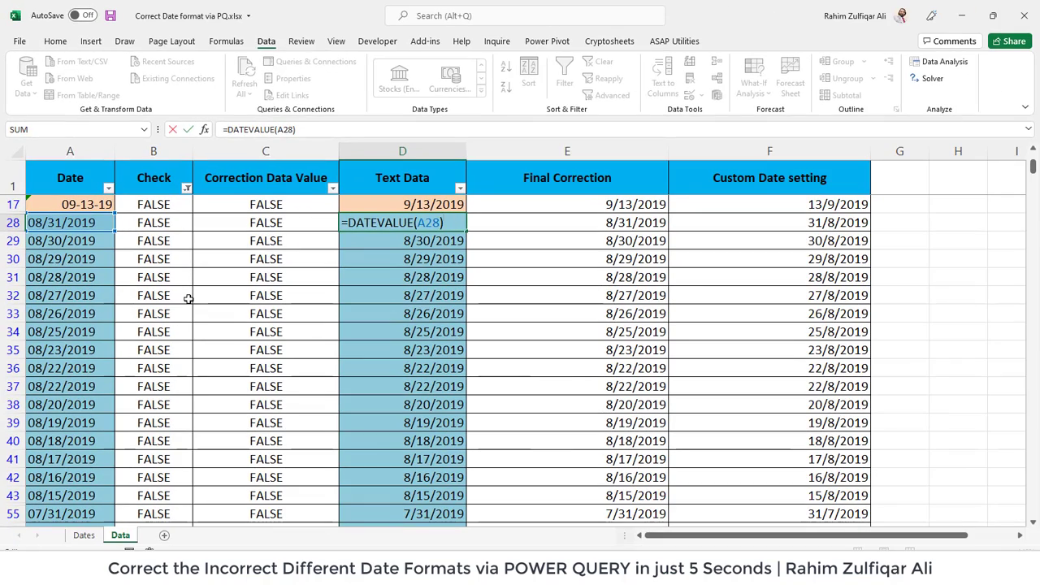
key(Escape)
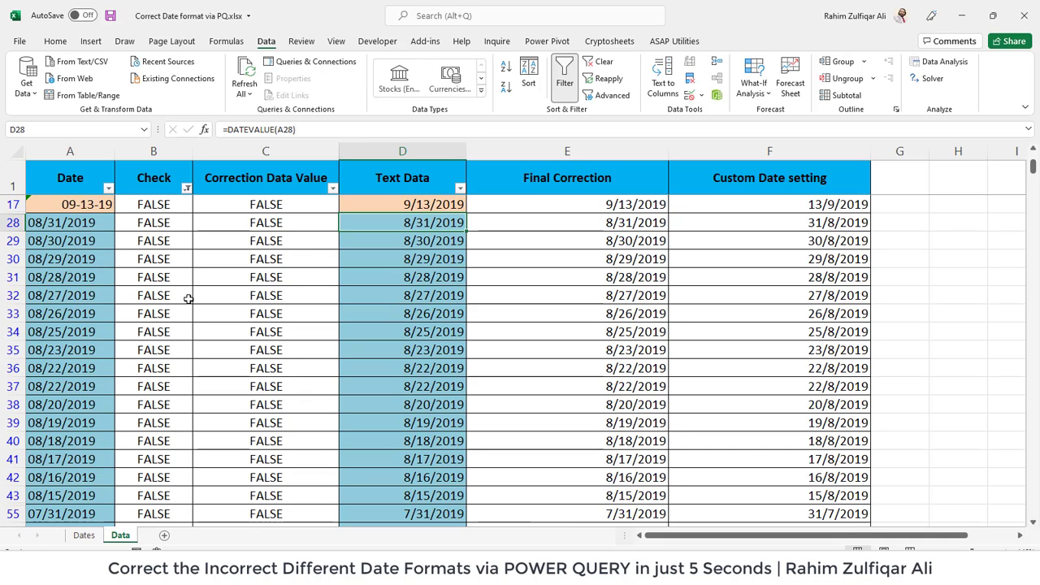
key(Up)
key(ctrl+Up)
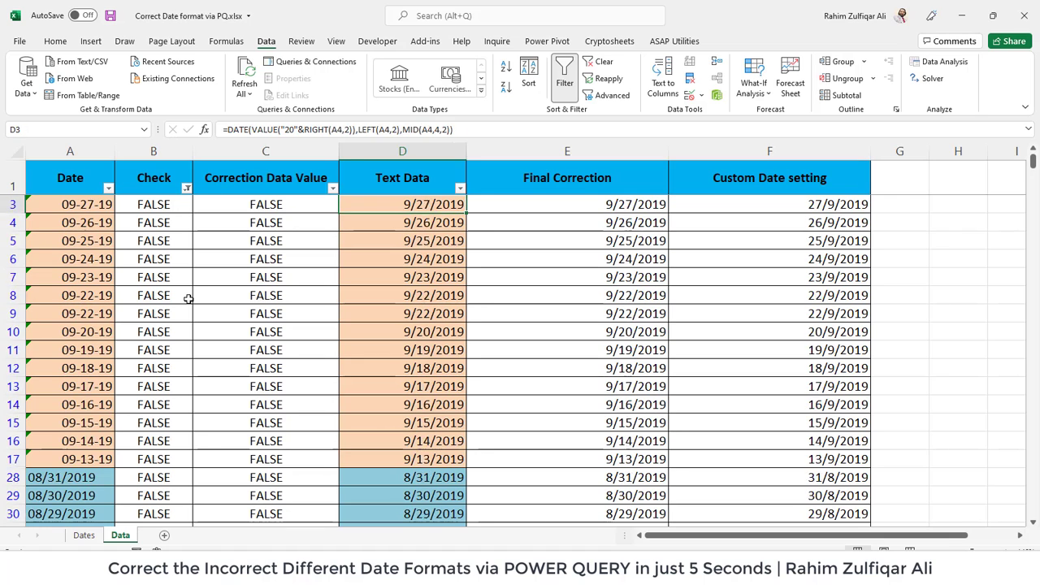
Step: Filter the Check column on the Data sheet to show only the TRUE rows
key(Down)
key(ctrl+Left)
key(Up)
key(Right)
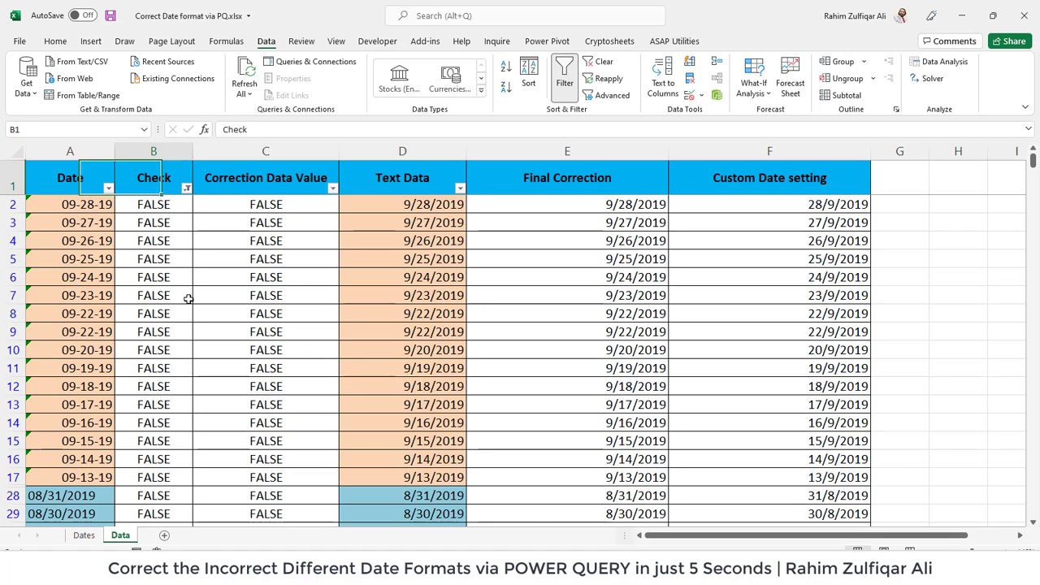
key(alt+Down)
key(Down)
key(Down)
key(Tab)
key(space)
key(Down)
key(space)
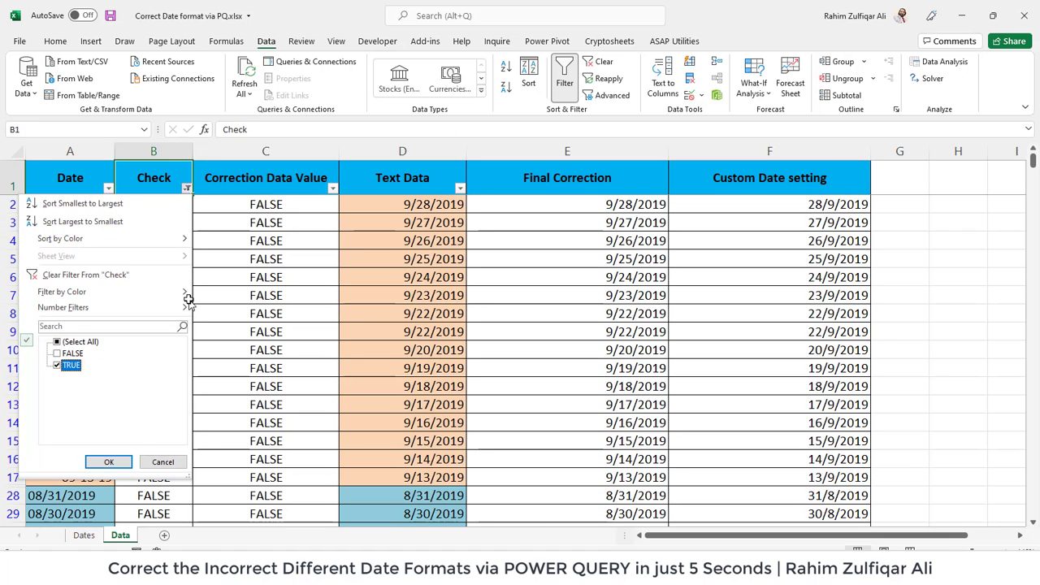
key(Return)
key(Down)
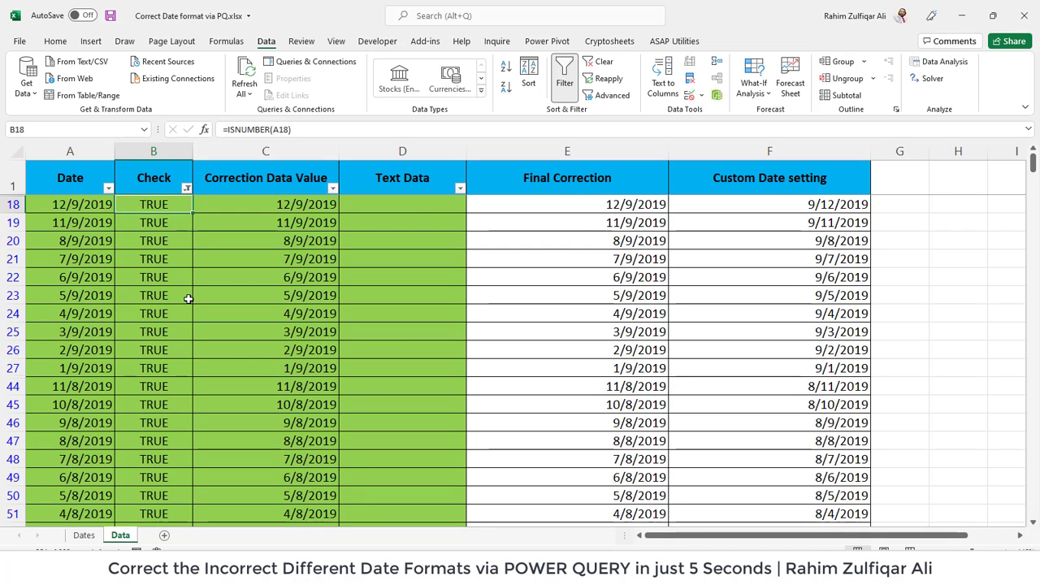
Step: Look through the Date values of the filtered TRUE rows down to row 106 and return to the Check formula in row 18
key(Left)
key(Down)
key(Down)
key(Down)
key(Down)
key(Down)
key(Down)
key(Down)
key(Down)
key(Down)
key(Down)
key(Down)
key(Down)
key(Down)
key(Down)
key(Down)
key(Down)
key(Down)
key(Down)
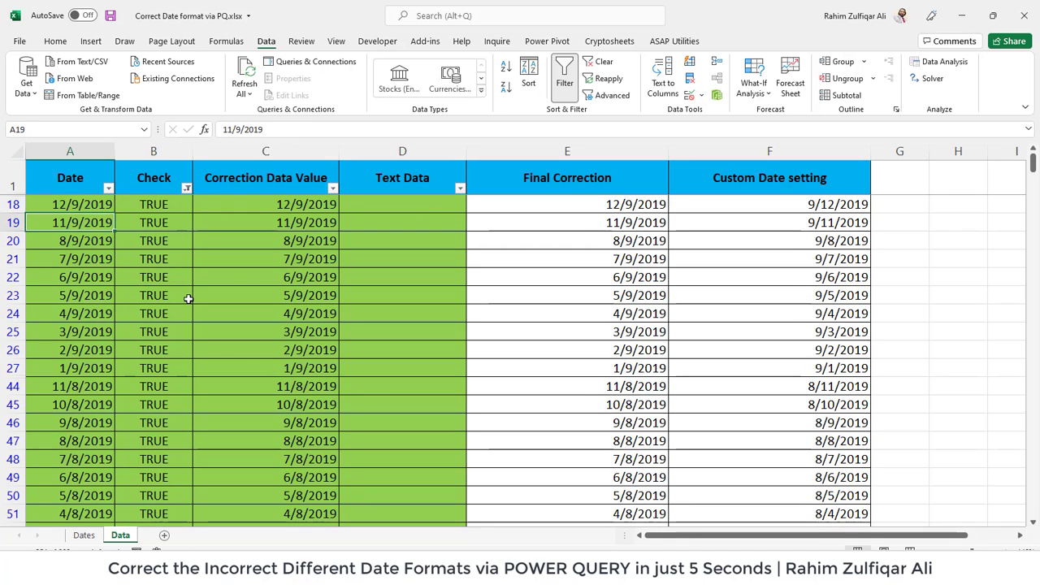
key(ctrl+Down)
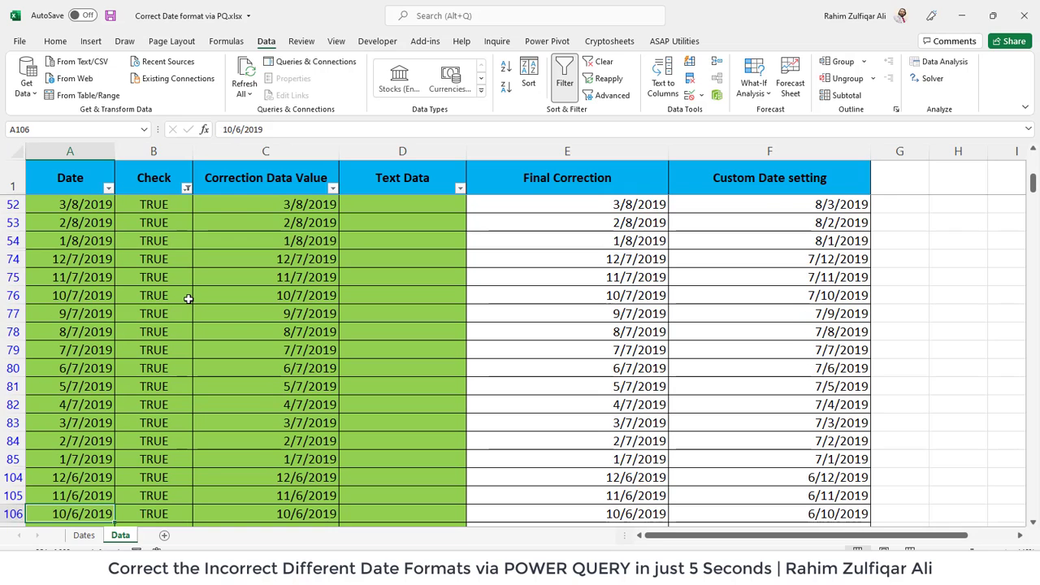
key(ctrl+Up)
key(Down)
key(Right)
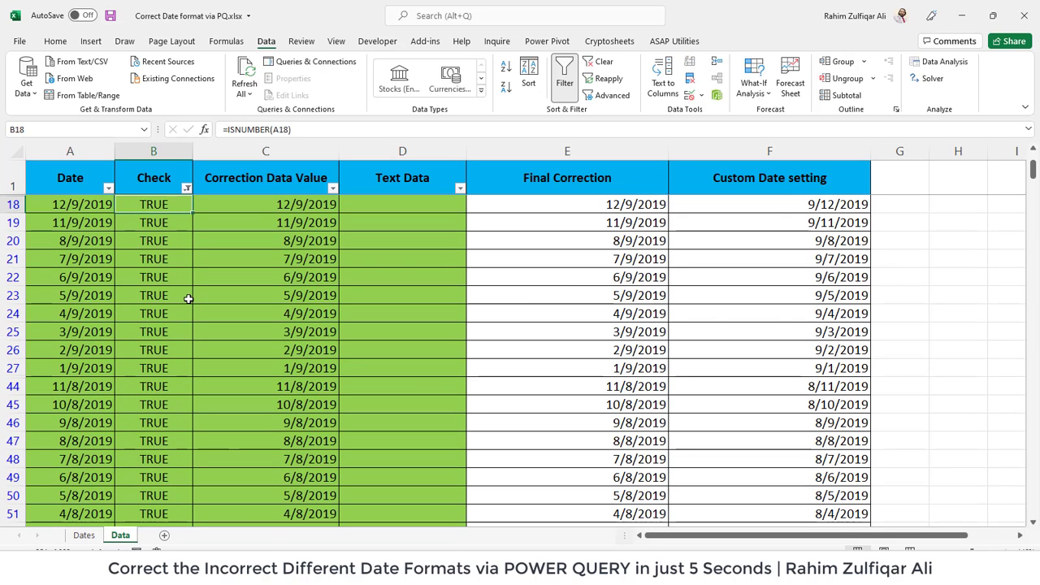
Step: Review the IF formulas of the Correction Data Value column from row 18 down to row 45
key(Right)
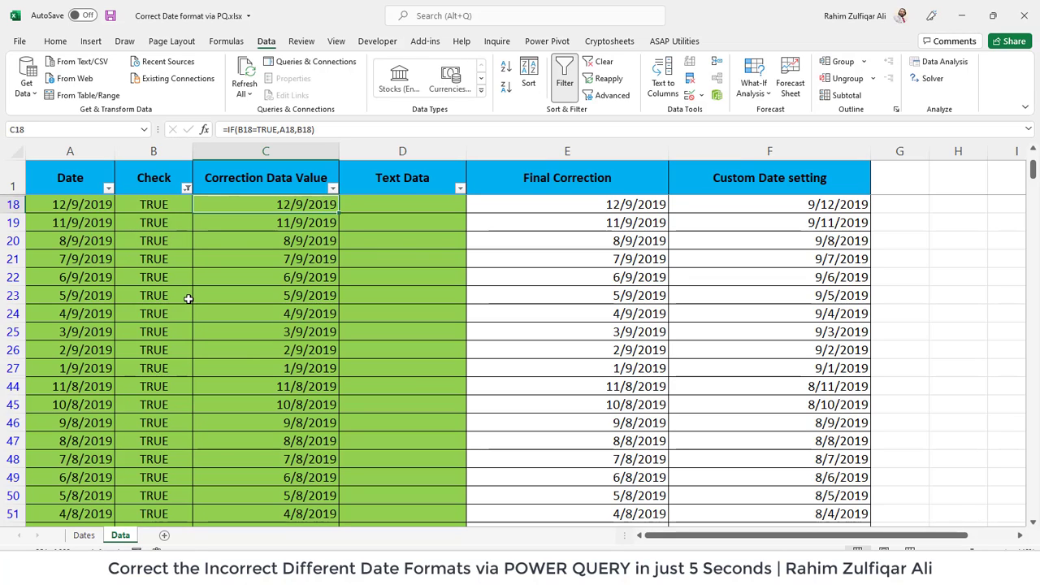
key(Down)
key(Down)
key(Down)
key(Down)
key(Down)
key(Down)
key(Down)
key(Down)
key(Down)
key(Down)
key(Down)
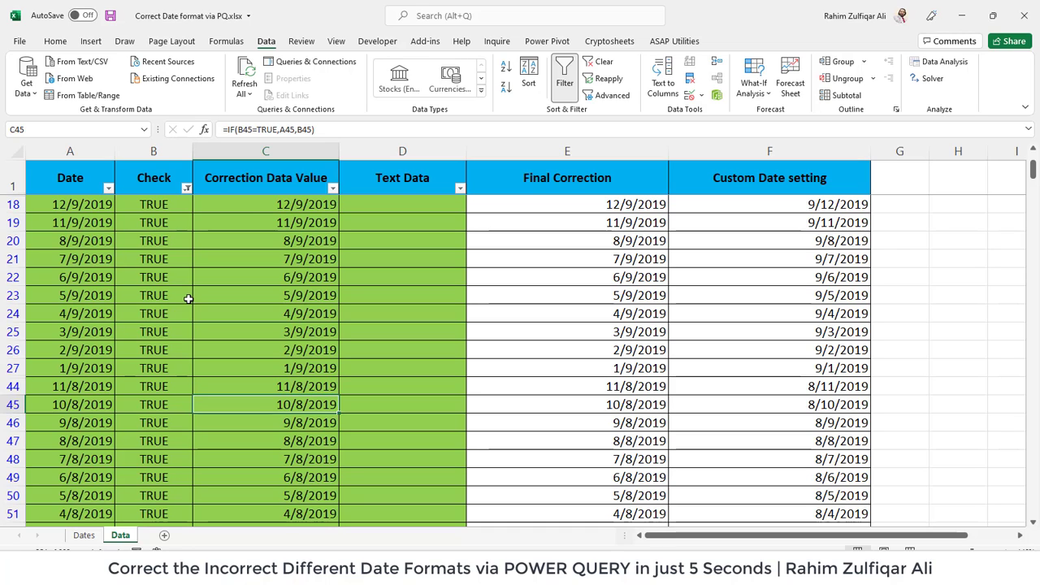
Step: Review the ISNUMBER-based formulas of the Custom Date setting column from row 45 up to row 18, and go to its last row, 909
key(Right)
key(Right)
key(Right)
key(Right)
key(Left)
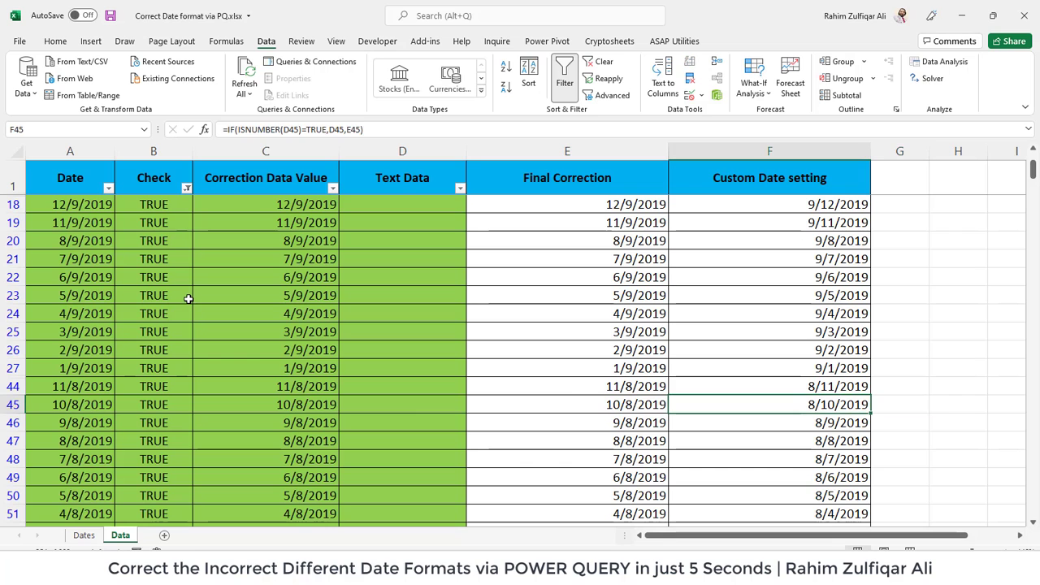
key(Up)
key(Up)
key(Up)
key(Up)
key(Up)
key(Up)
key(Up)
key(Up)
key(Up)
key(Up)
key(Up)
key(Up)
key(Up)
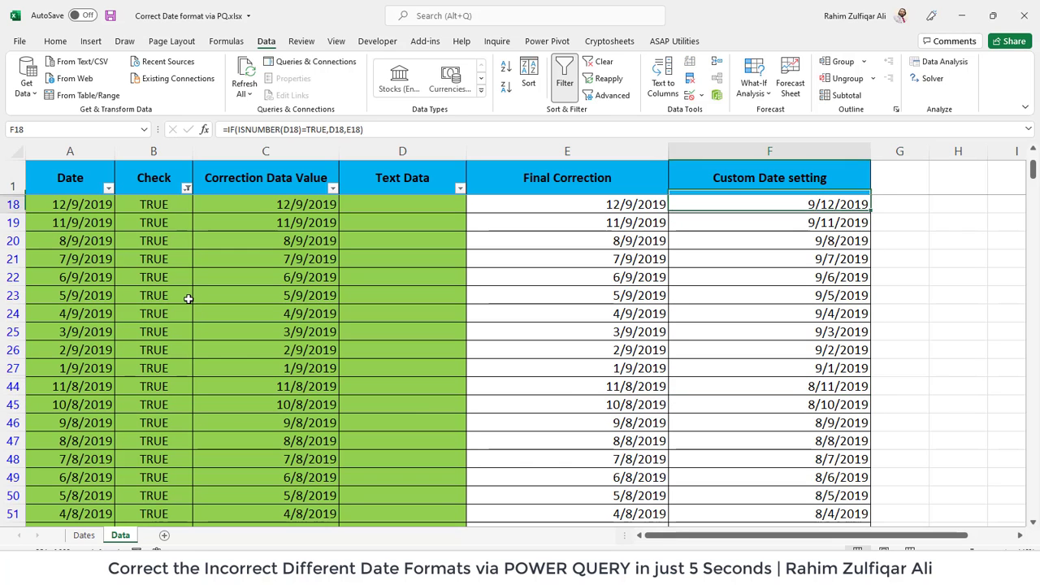
key(Down)
key(Down)
key(Left)
key(Right)
key(ctrl+Down)
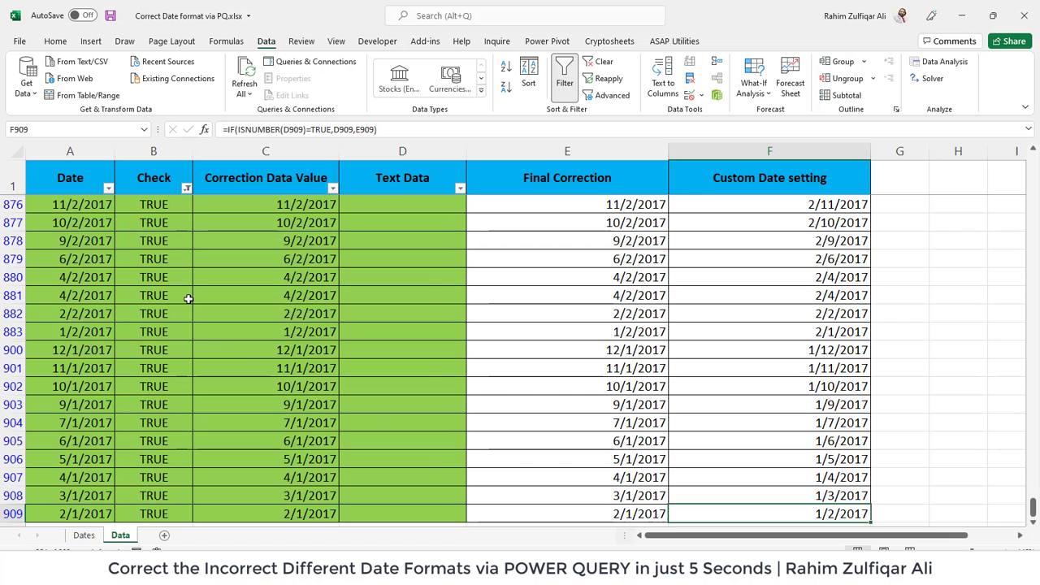
Step: Clear the filter on the Data sheet and return to the first data row
key(alt+a)
key(c)
key(ctrl+Home)
Step: Look across the row 2 cells from the Date column past Custom Date setting and return to the Date cell
key(Right)
key(Right)
key(Right)
key(Right)
key(Right)
key(Right)
key(Right)
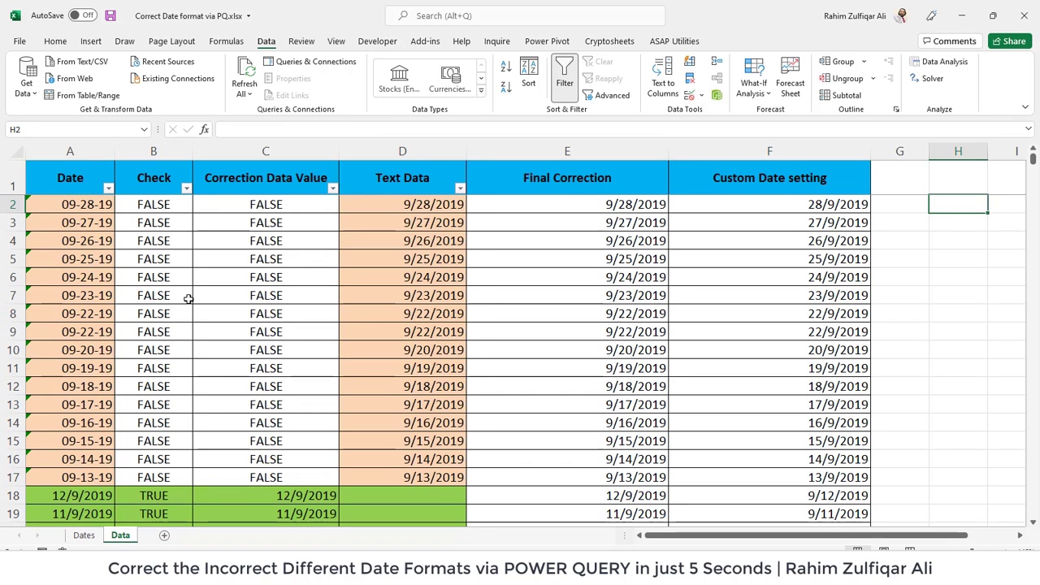
key(Left)
key(Left)
key(Left)
key(Left)
key(Left)
key(Left)
key(Left)
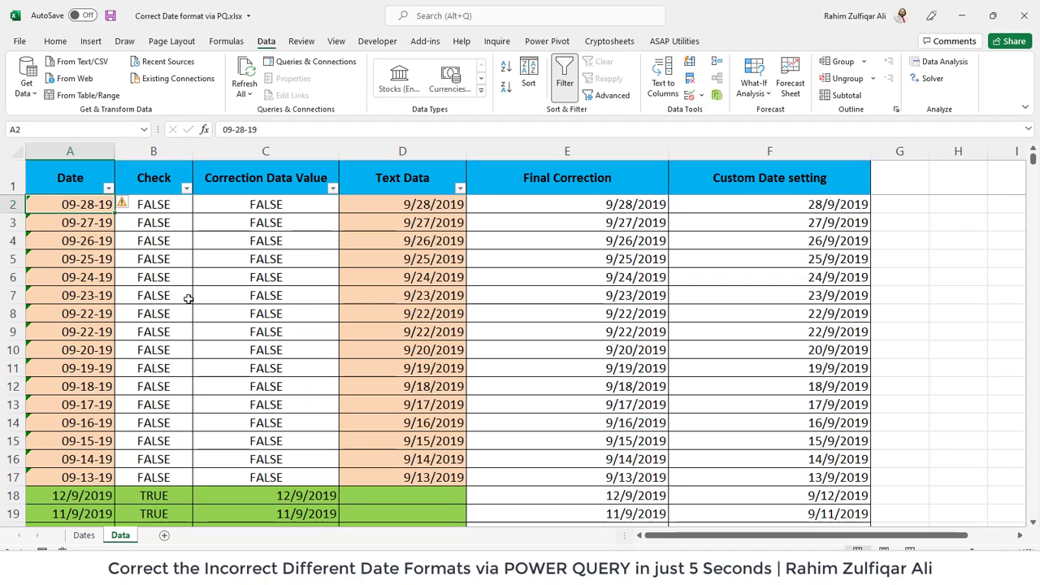
Step: Delete the whole Check column, header included, from the Dates sheet
key(ctrl+Page_Up)
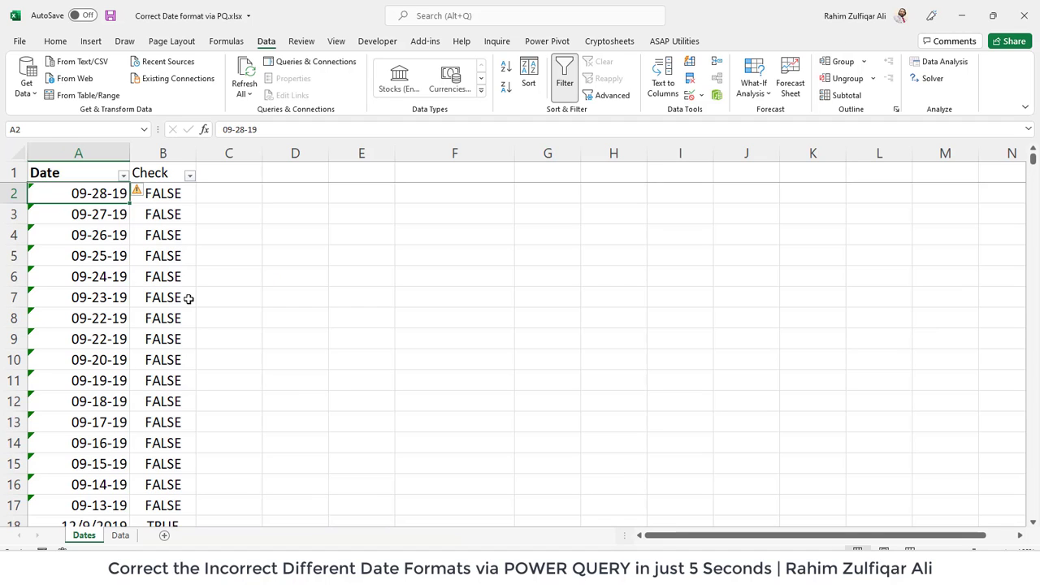
key(Up)
key(Right)
key(ctrl+shift+Down)
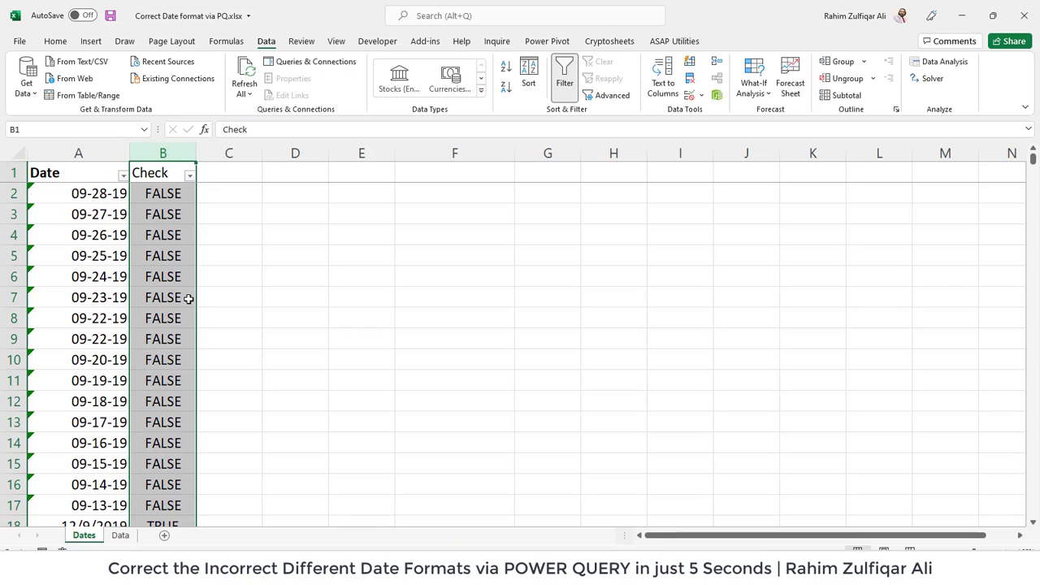
key(Delete)
key(Left)
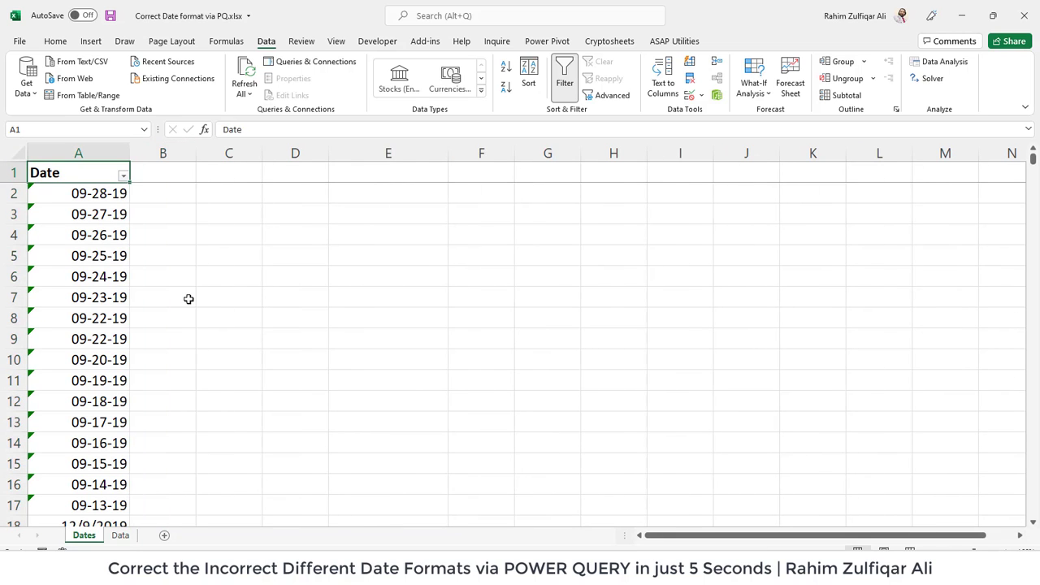
Step: Look down the Dates sheet's Date column to row 909, and review the row 2 correction formulas on the Data sheet
key(Down)
key(ctrl+Down)
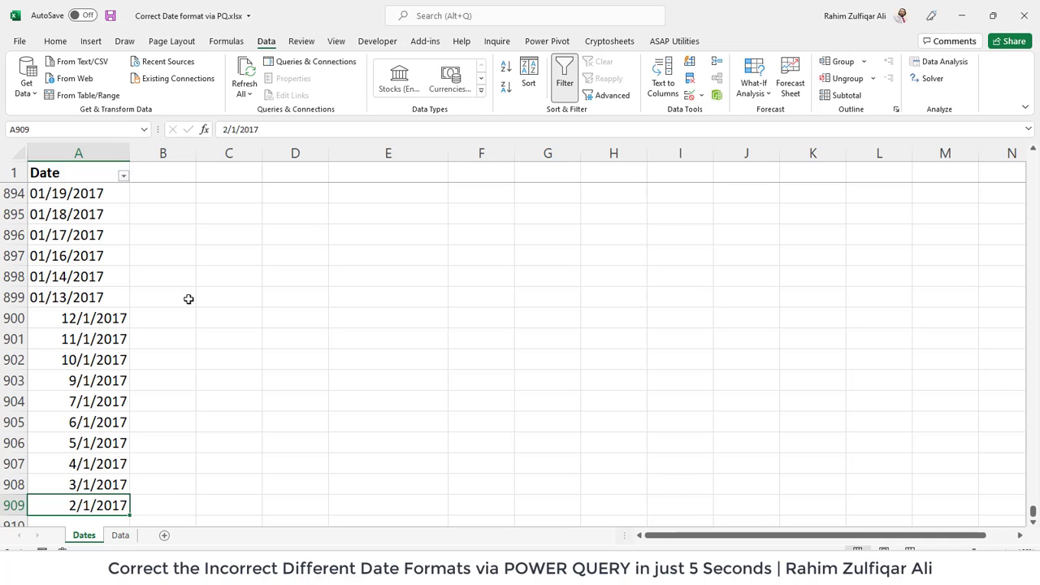
key(ctrl+Home)
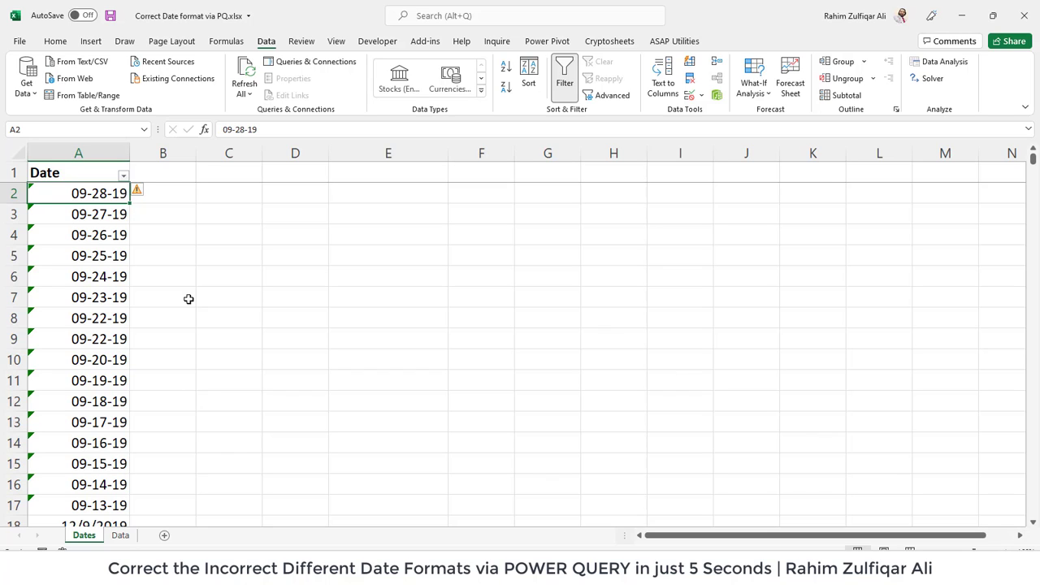
key(ctrl+Page_Down)
key(Up)
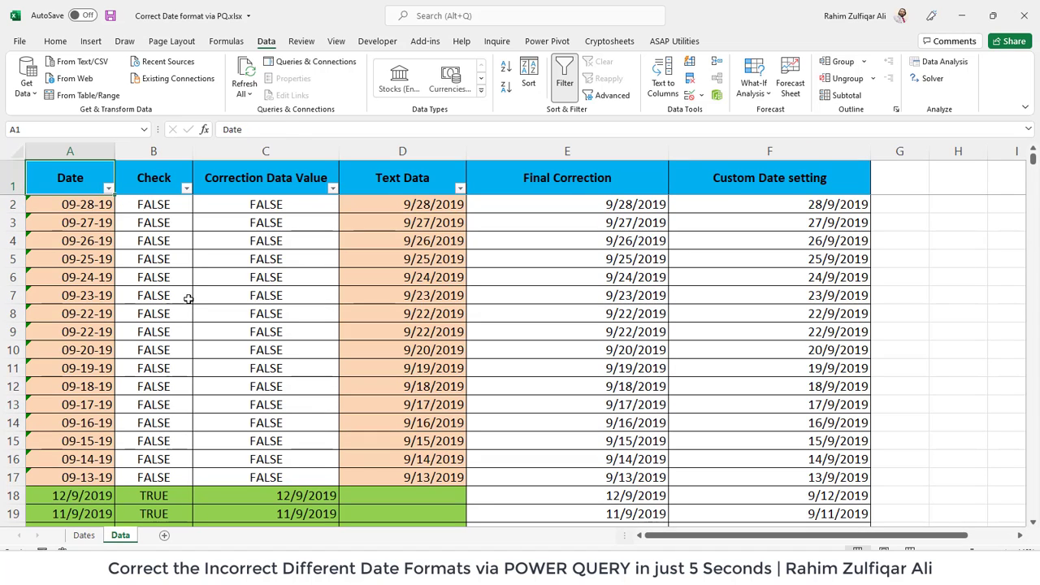
key(Down)
key(Right)
key(Right)
key(Right)
key(Right)
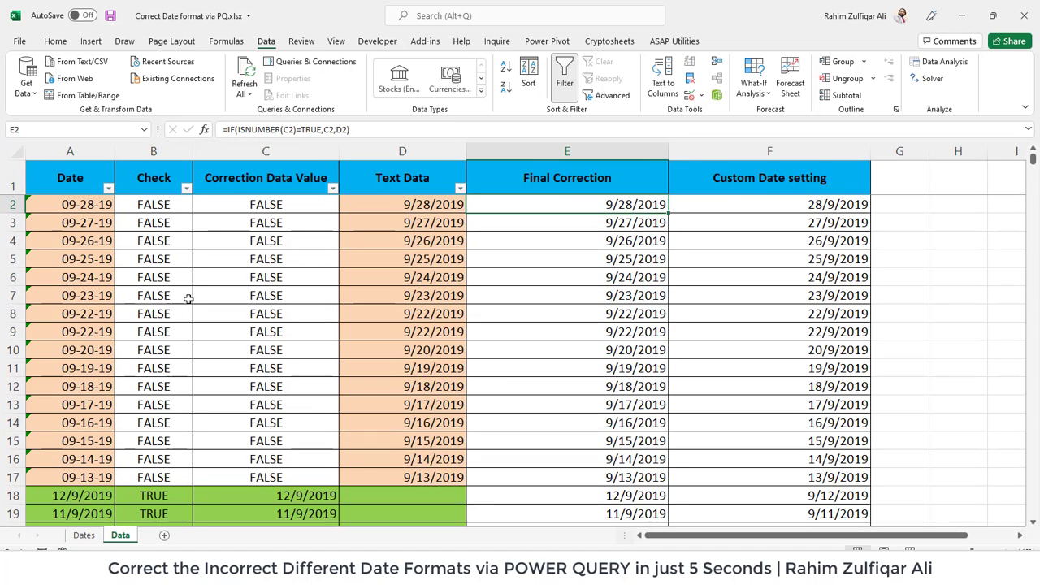
key(Left)
key(Left)
key(Left)
key(Left)
key(Right)
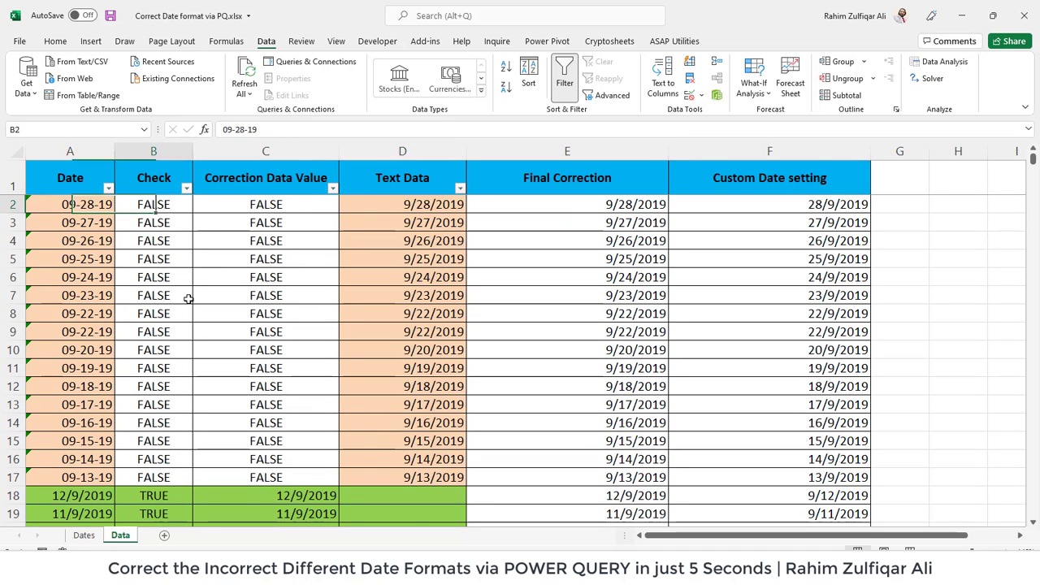
key(Right)
key(Right)
key(Right)
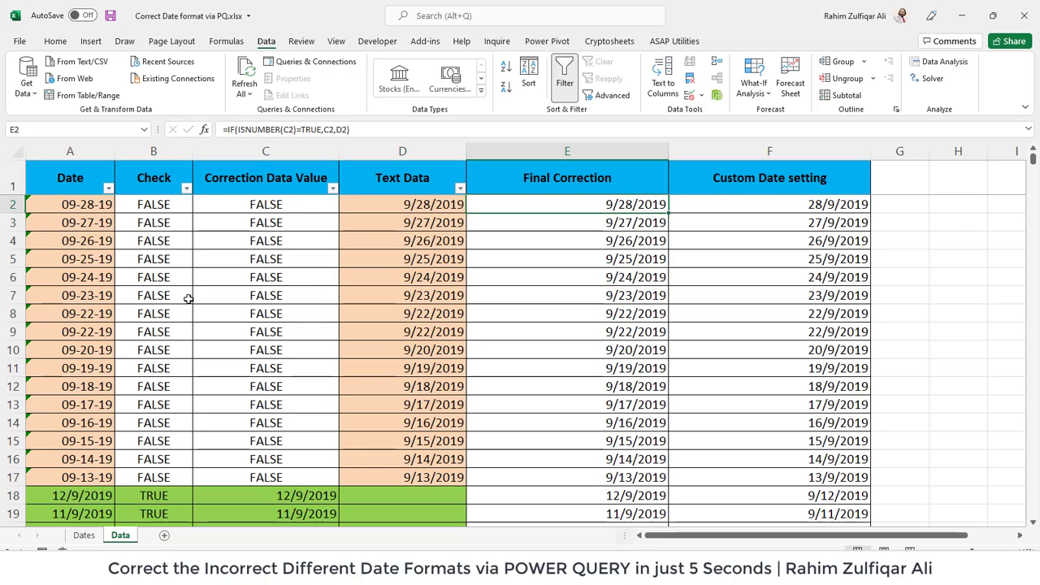
key(Up)
key(Down)
key(Left)
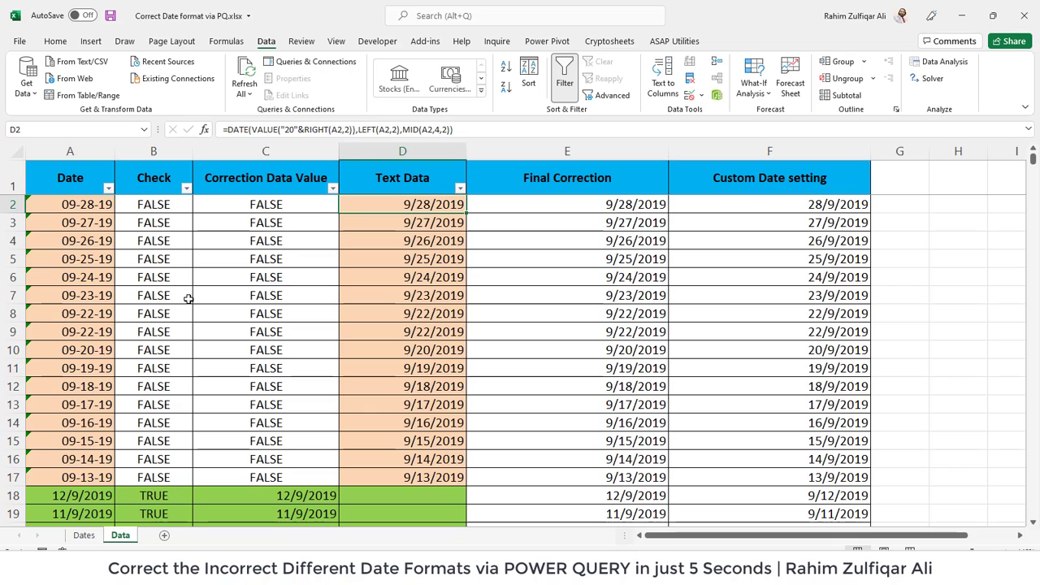
Step: Convert the Date range A1:A909 on the Dates sheet into a table with headers
key(ctrl+Page_Up)
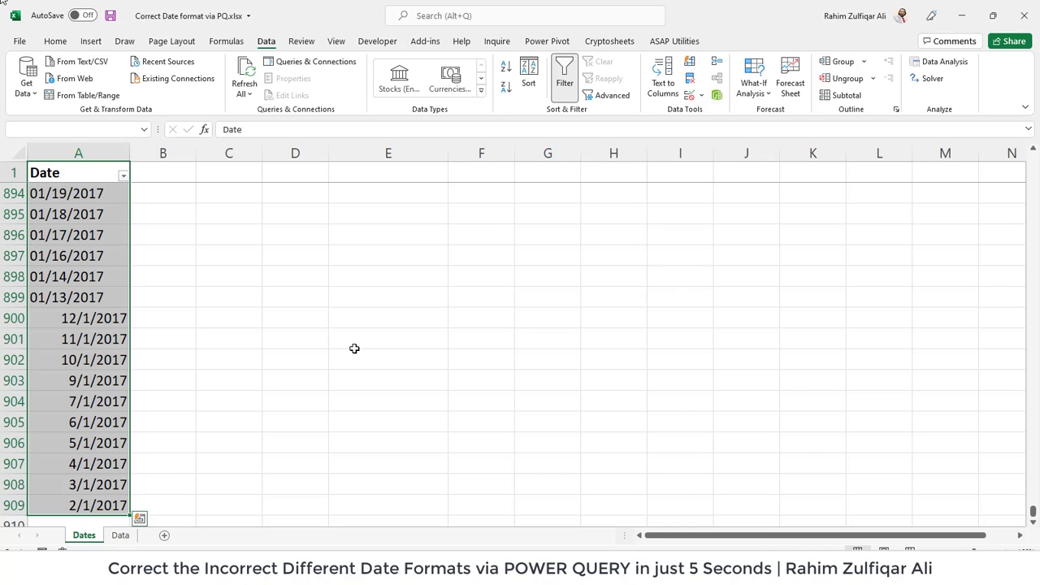
click(90, 41)
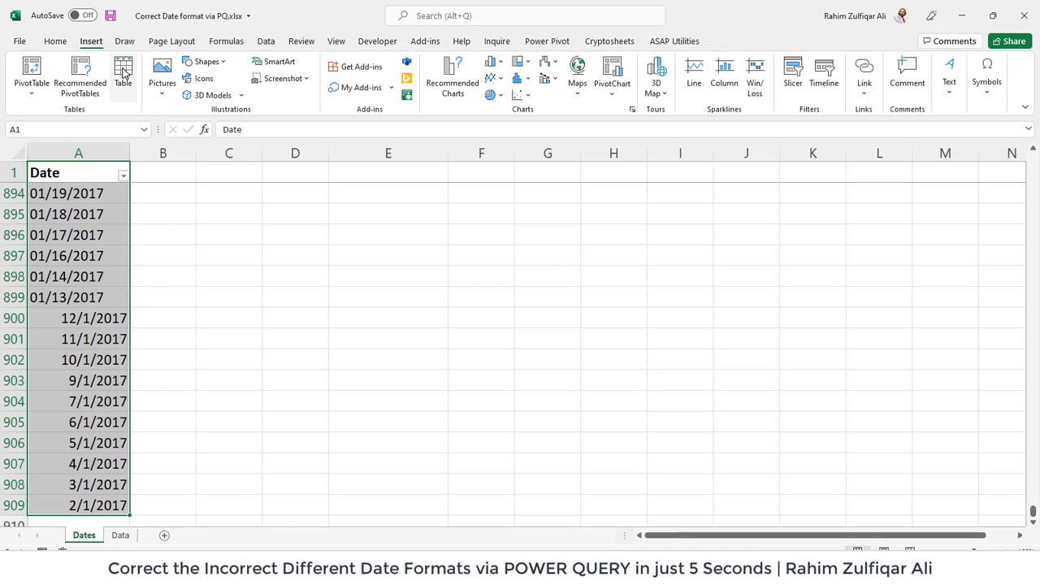
click(122, 77)
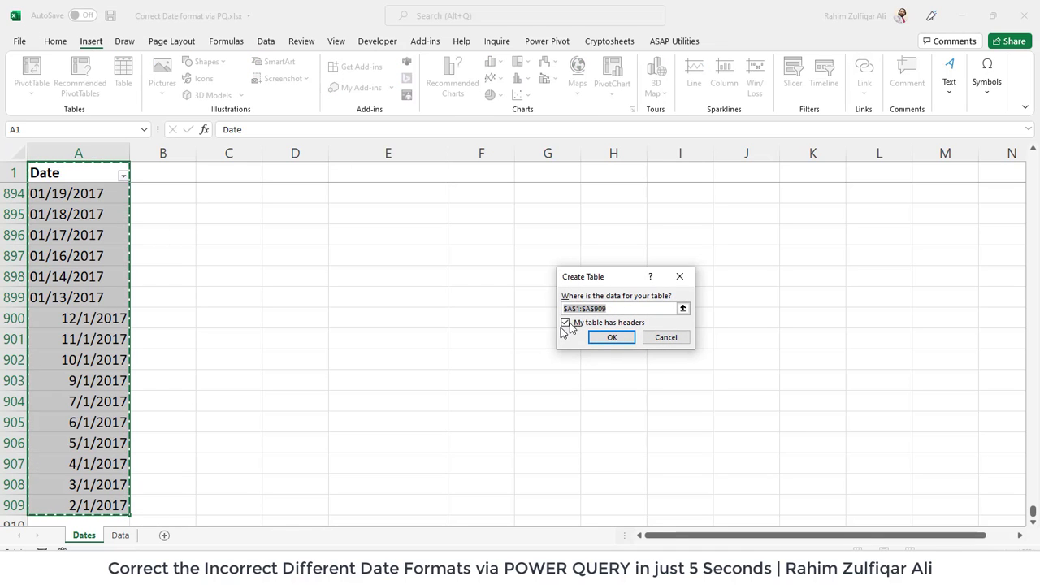
click(614, 339)
click(51, 198)
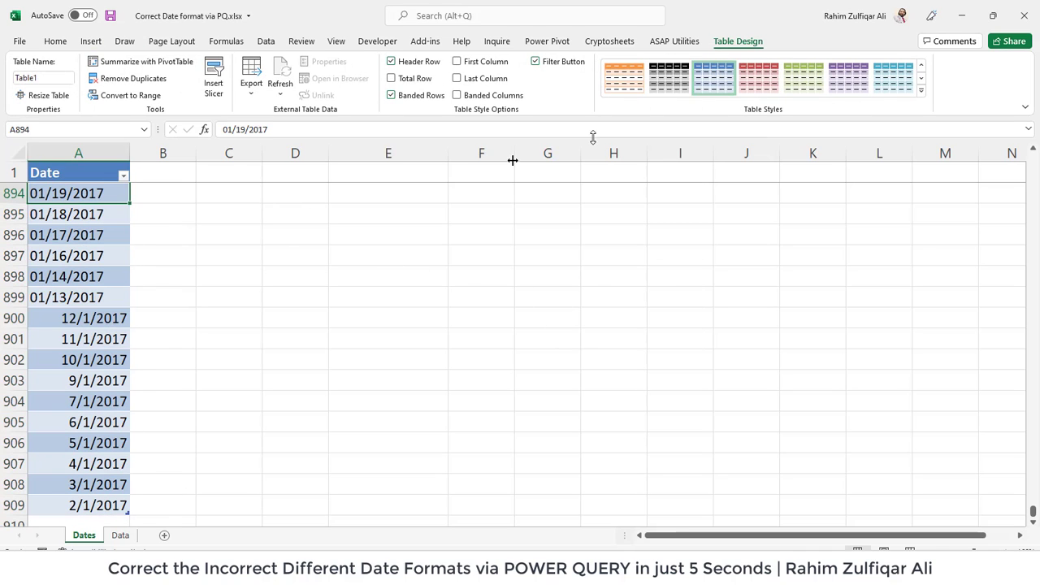
click(51, 78)
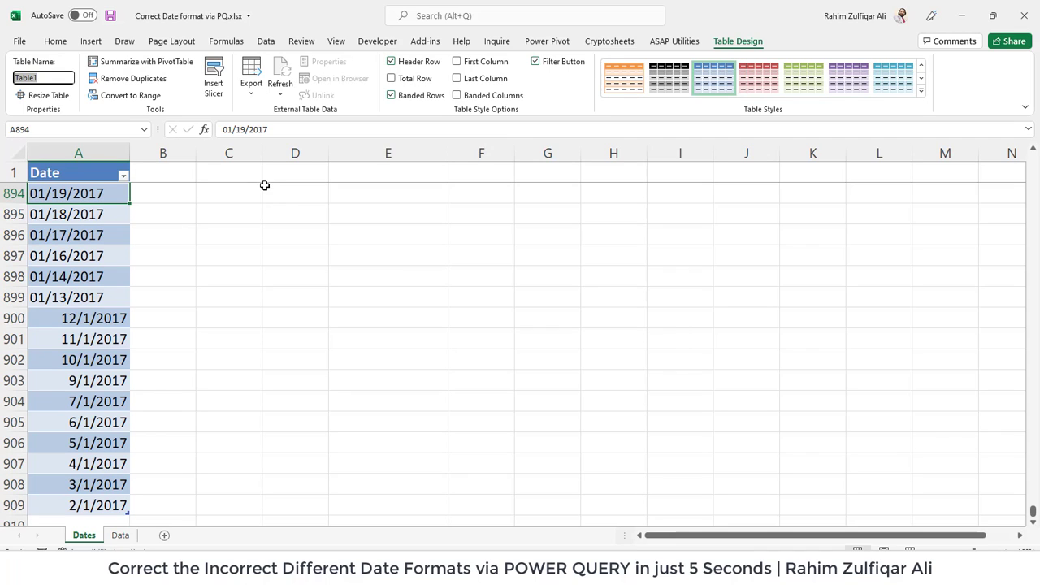
click(104, 228)
click(97, 195)
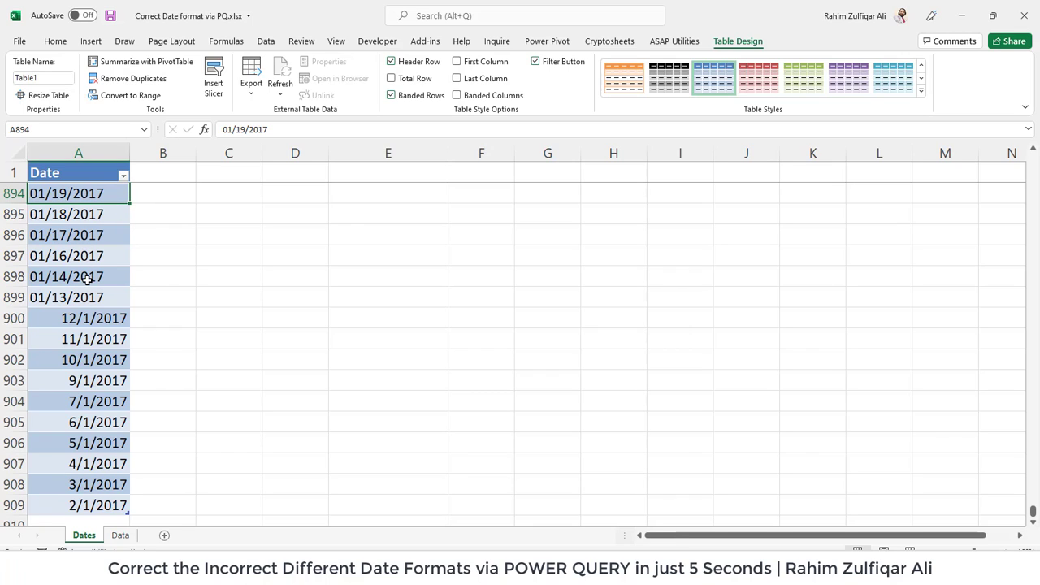
Step: Load the Date table from the Dates sheet into the Power Query Editor
click(265, 42)
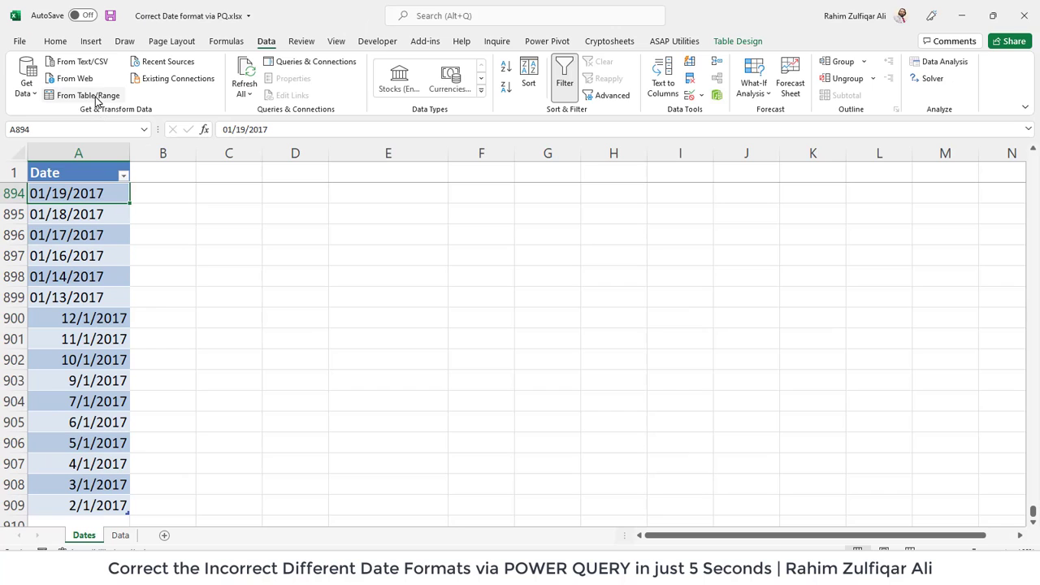
click(192, 194)
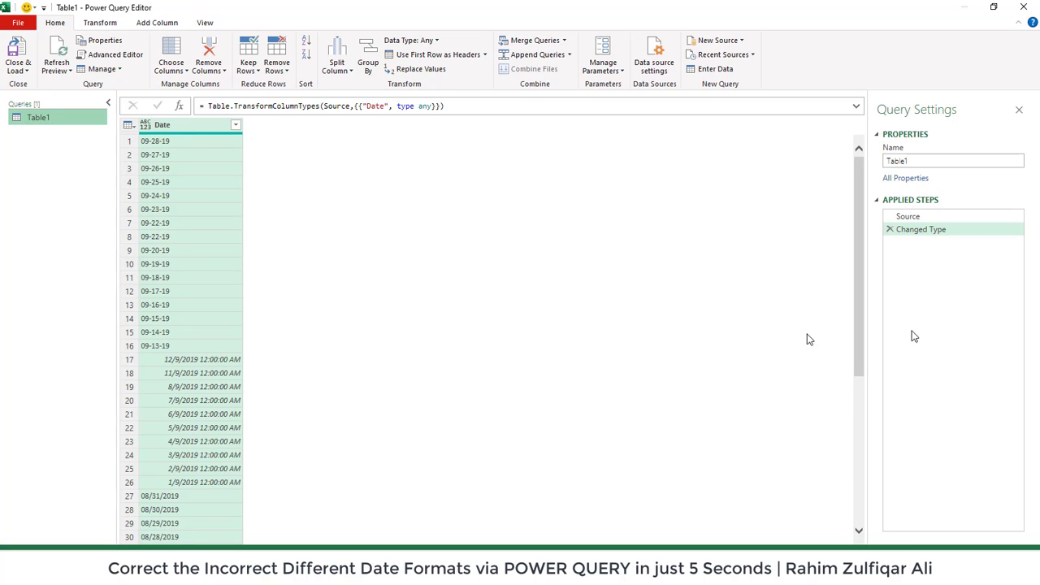
Step: Change the data type of the query's Date column to Date
drag(858, 247, 863, 138)
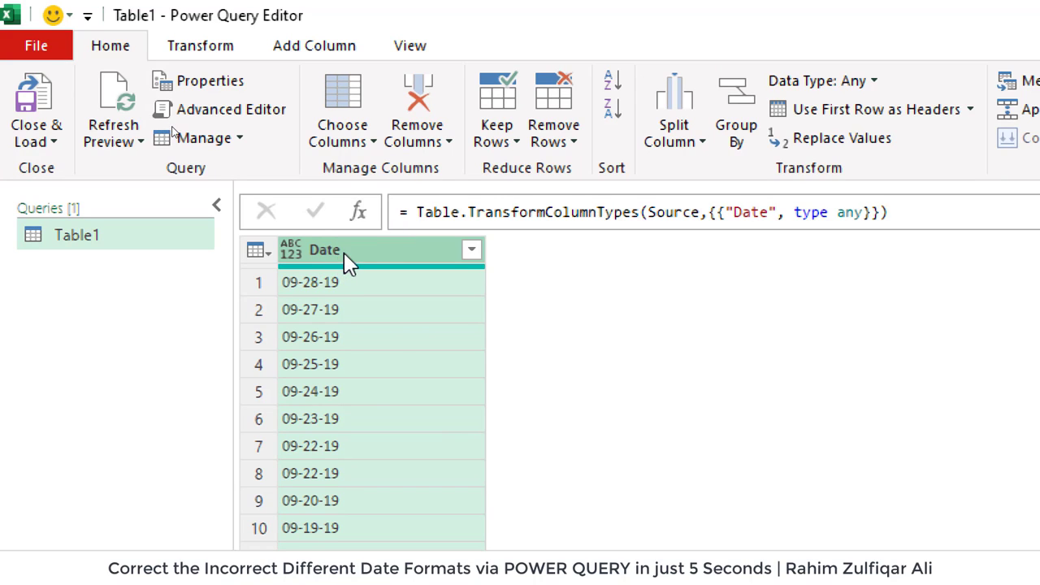
click(291, 250)
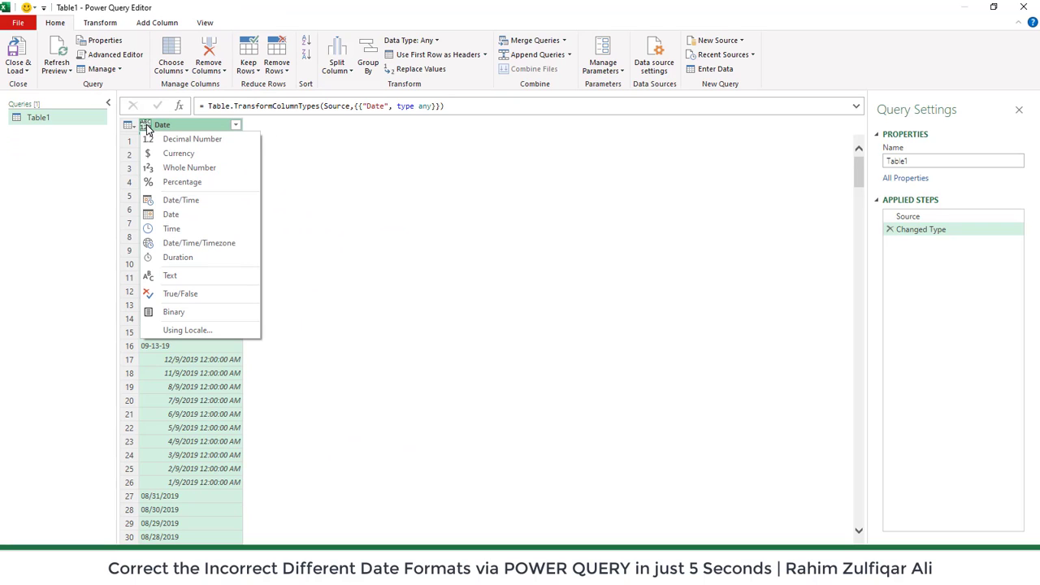
click(172, 214)
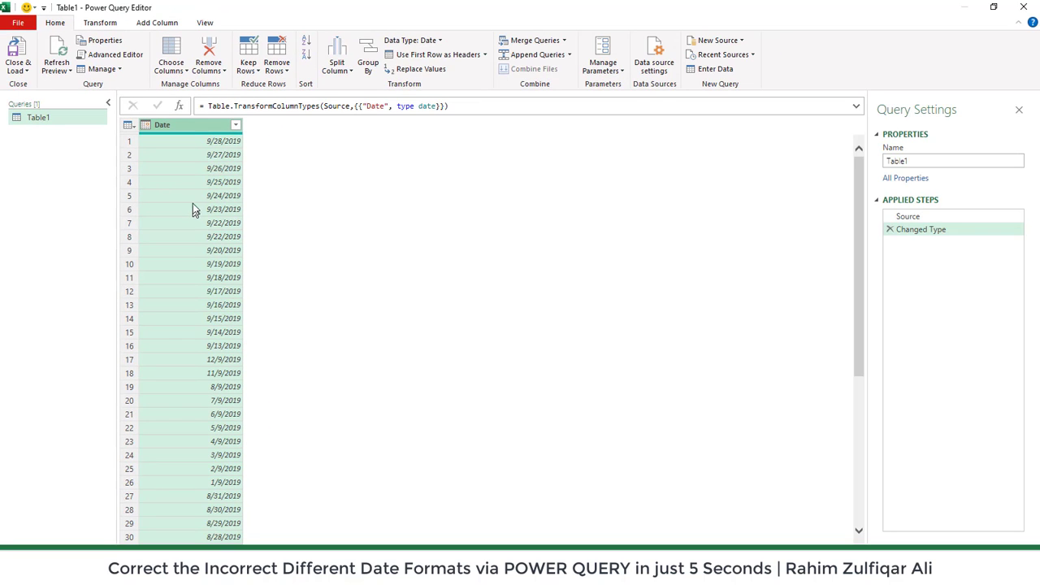
Step: Close the Power Query Editor and load the corrected Date query into a new worksheet
click(15, 73)
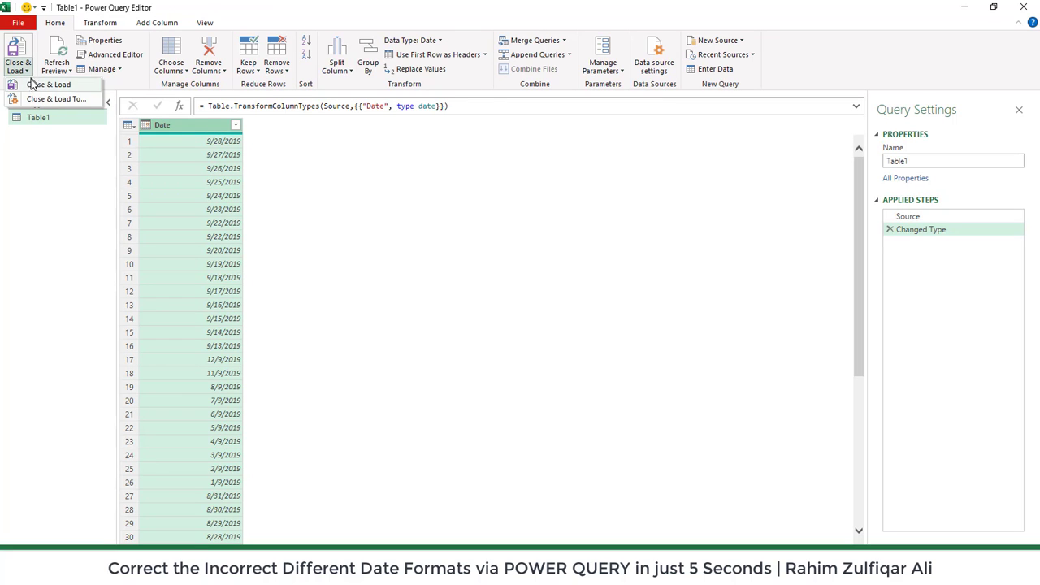
click(28, 84)
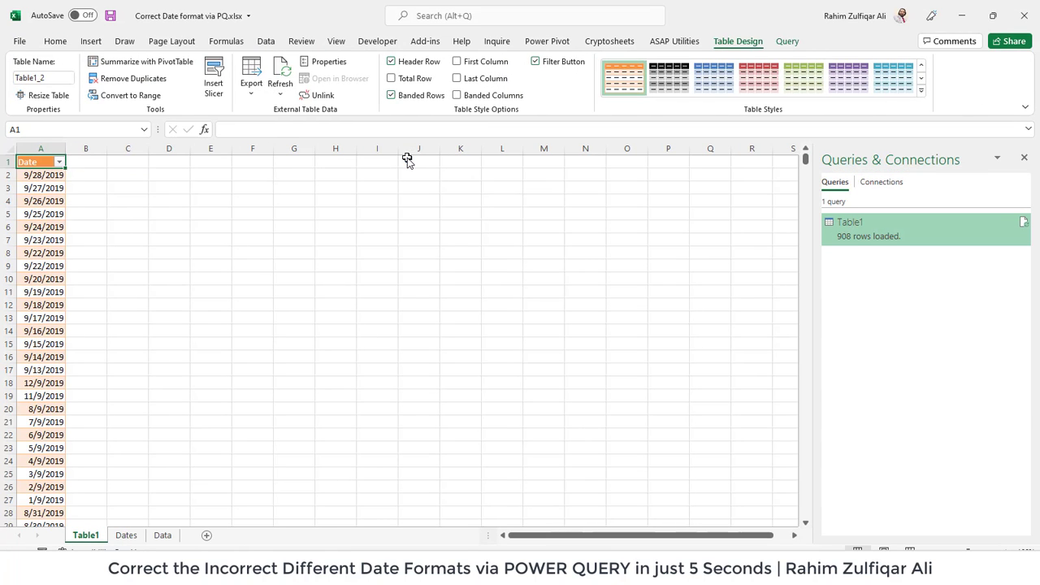
scroll(399, 333, up, 3)
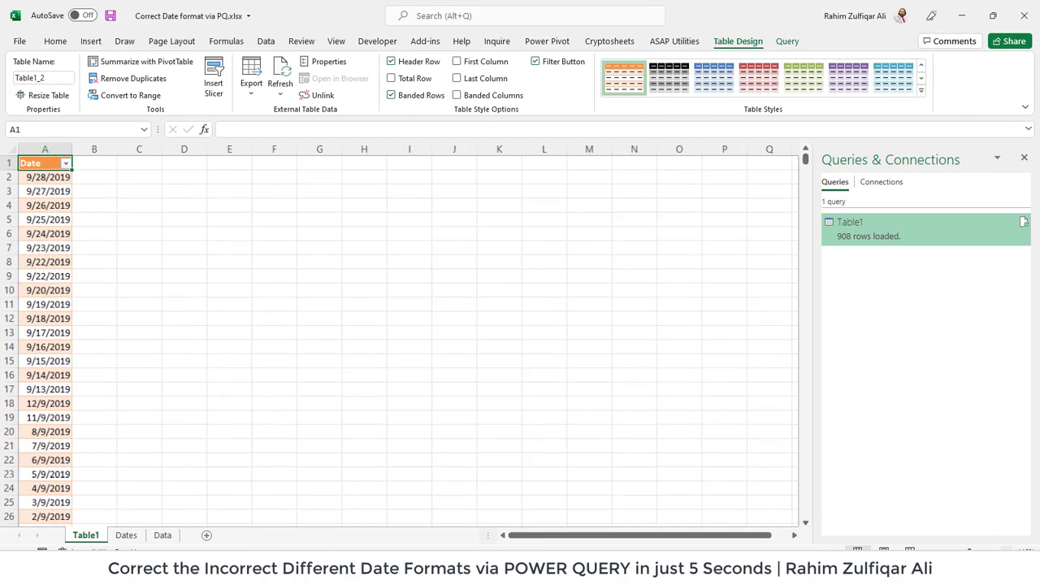
scroll(639, 412, up, 2)
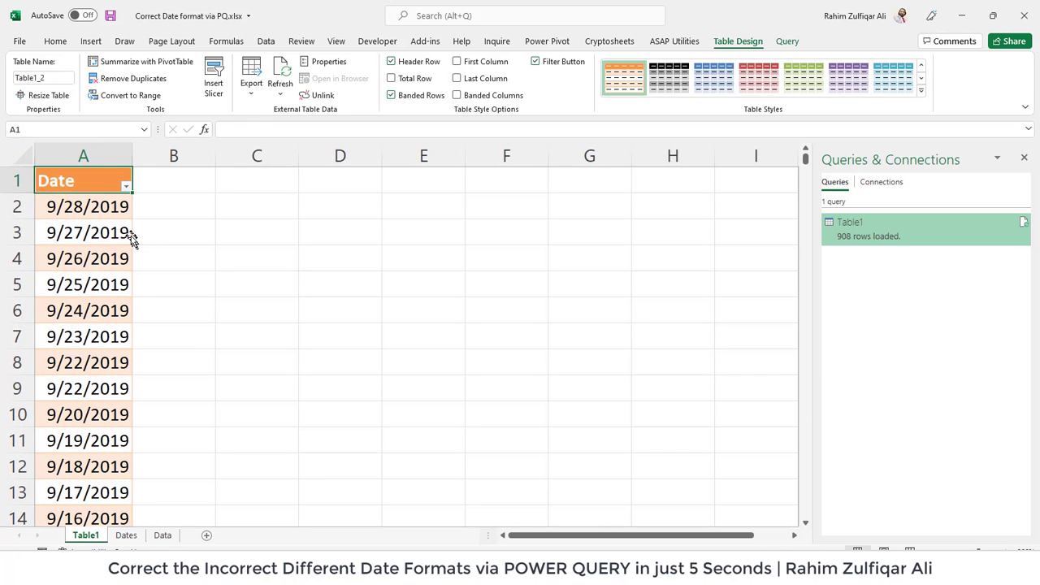
Step: Format the loaded Date values in A2:A909 on the Table1 sheet as d-mmm-yy dates
click(121, 205)
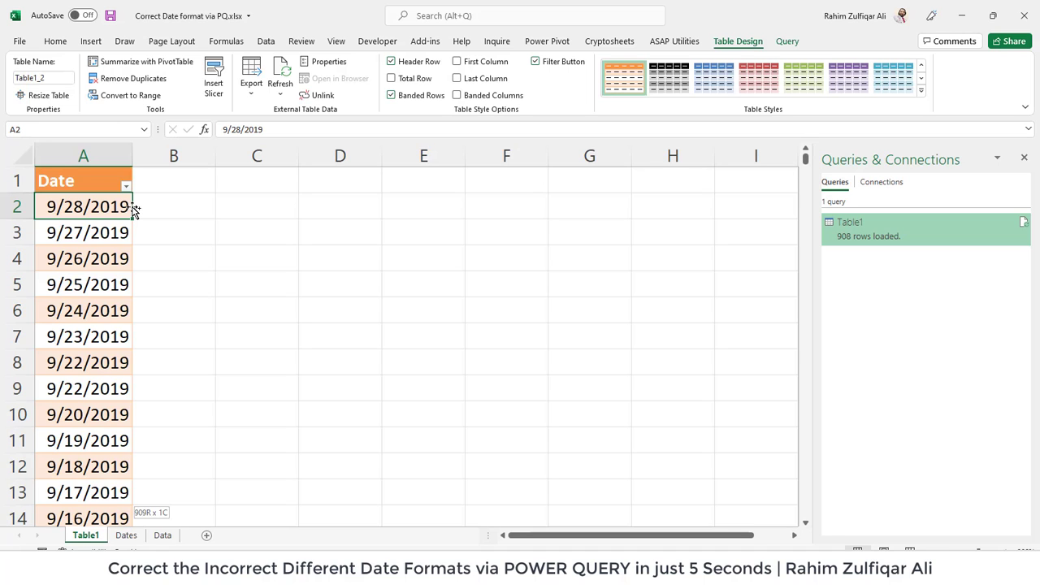
key(ctrl+shift+Down)
key(Left)
key(ctrl+shift+Down)
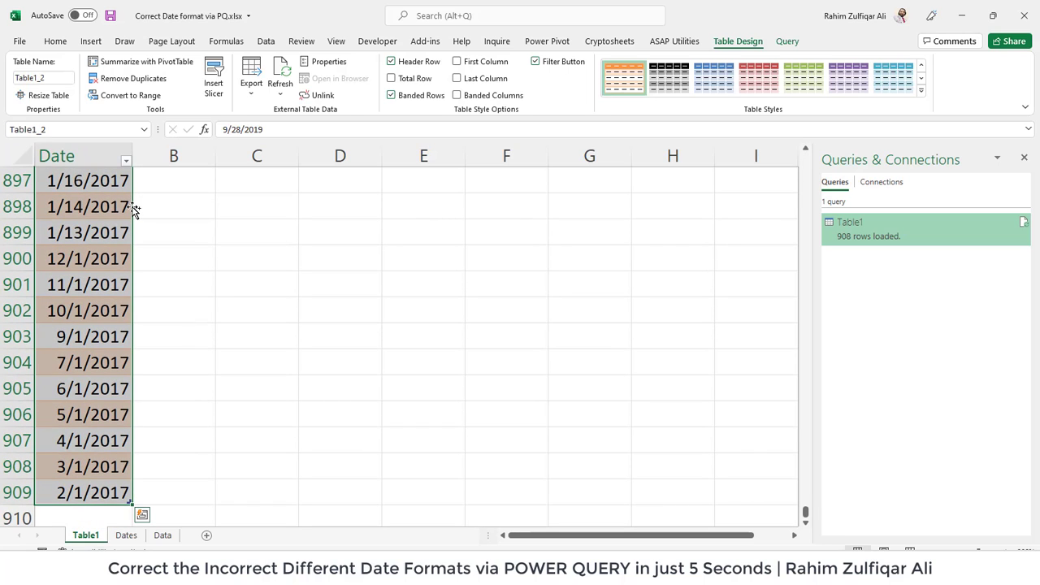
key(ctrl+BackSpace)
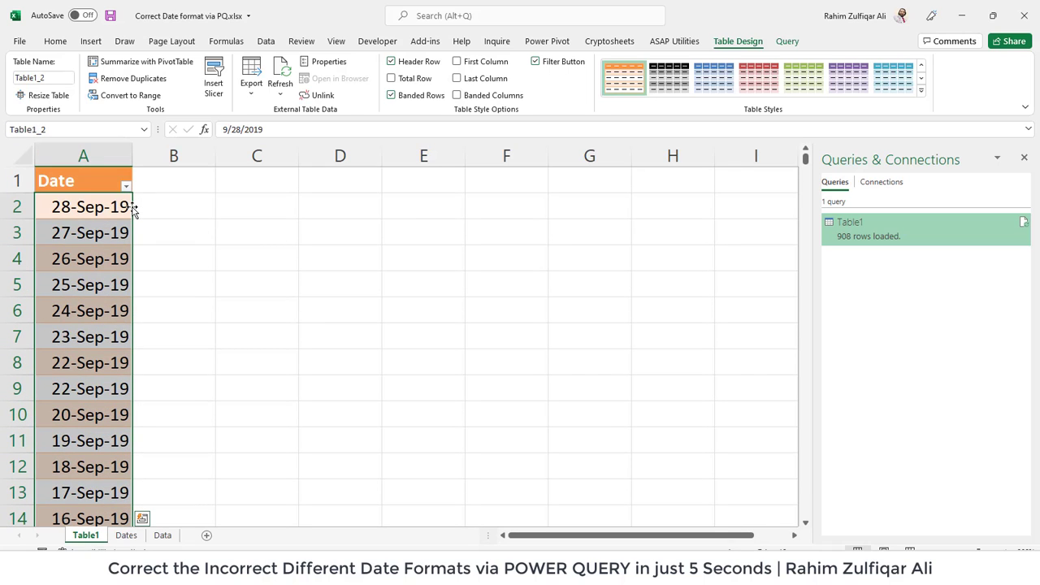
key(Left)
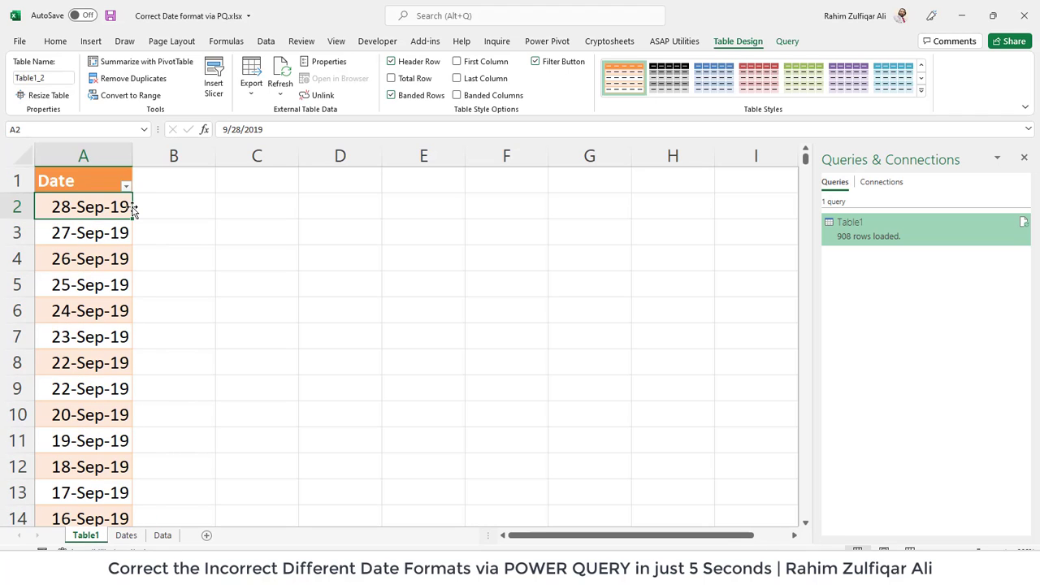
Step: Look down the Table1 sheet's Date column to row 909 and return to its first date
key(Down)
key(Down)
key(Down)
key(Down)
key(Down)
key(Down)
key(Down)
key(Down)
key(Down)
key(Down)
key(Down)
key(Down)
key(Down)
key(Down)
key(Down)
key(Down)
key(Down)
key(Down)
key(Down)
key(Down)
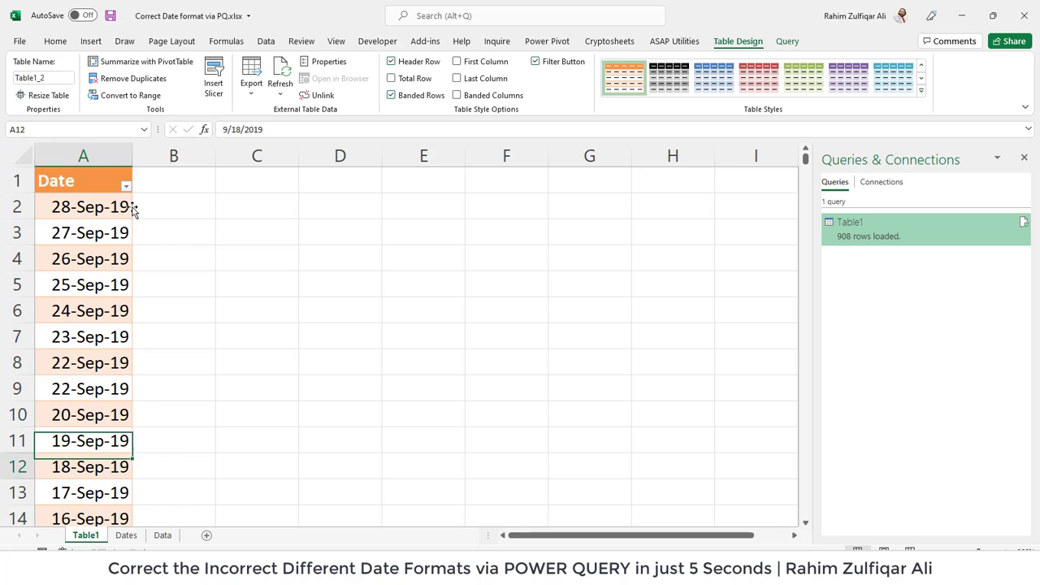
key(Down)
key(Down)
key(ctrl+Down)
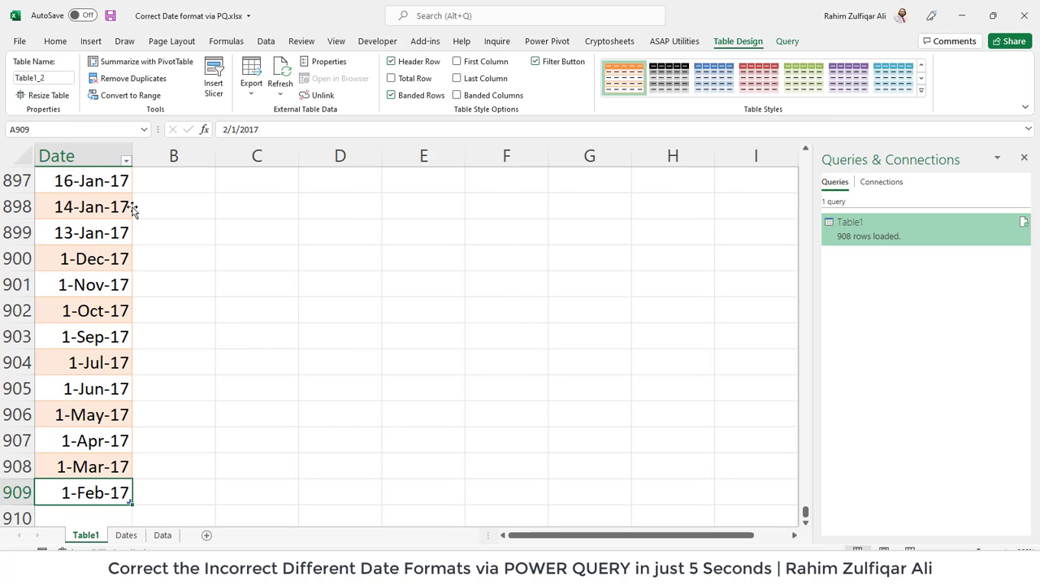
key(ctrl+Up)
key(Down)
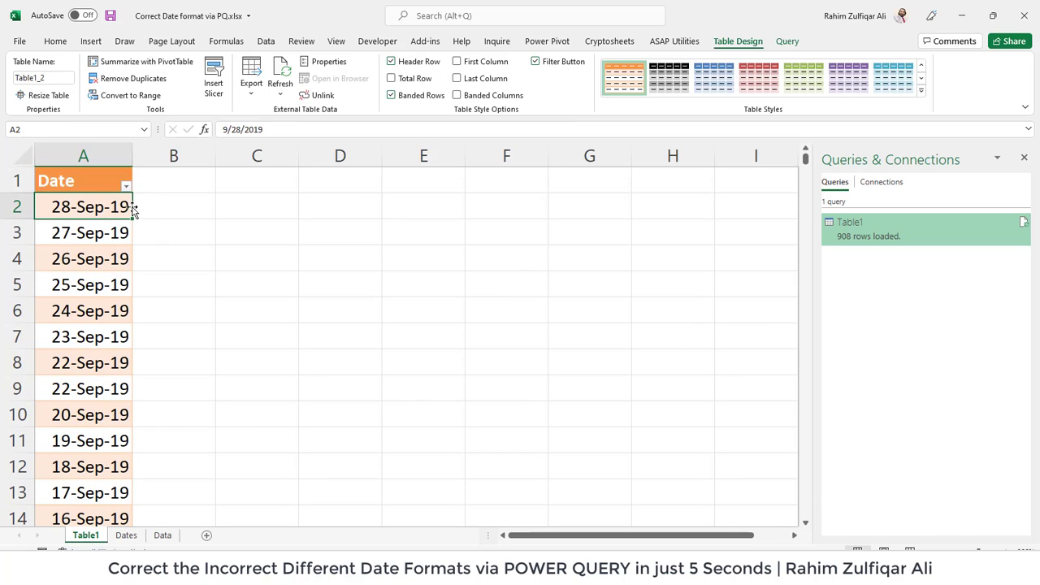
Step: Copy the formula-corrected dates in the Custom Date setting column, F2:F909, on the Data sheet
key(Up)
key(Right)
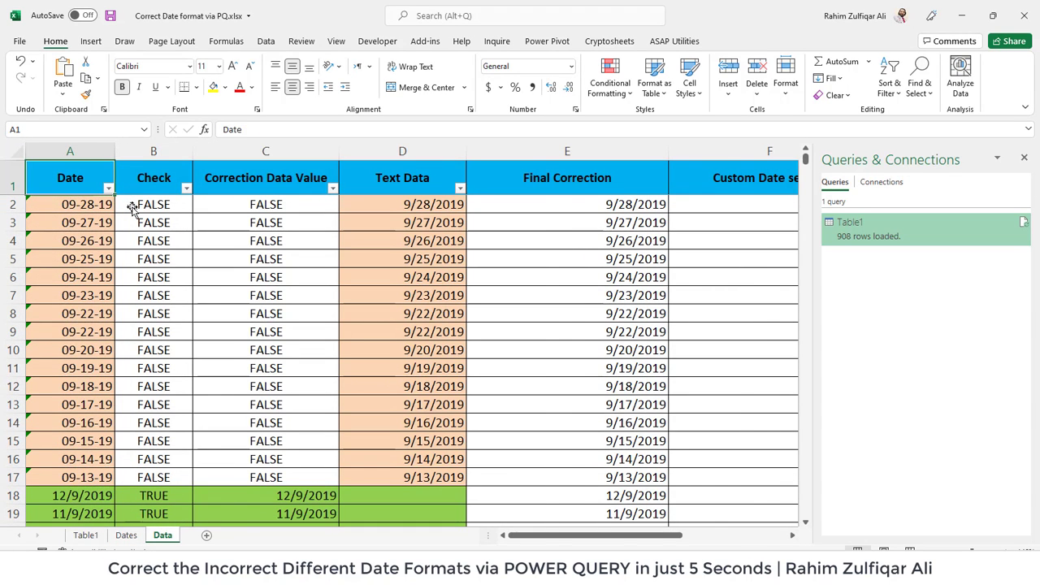
key(ctrl+Right)
key(Down)
key(ctrl+Left)
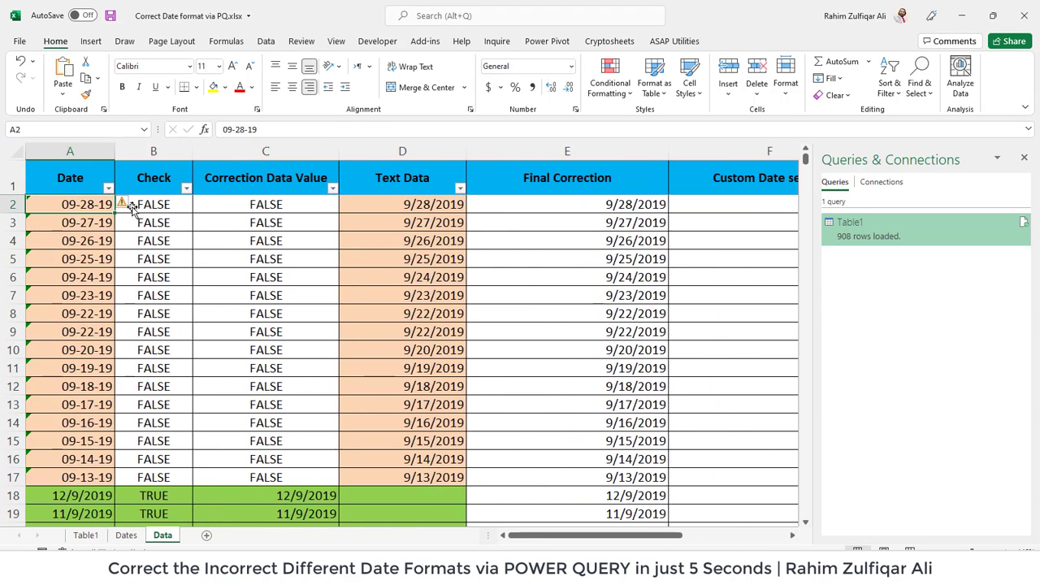
key(ctrl+Right)
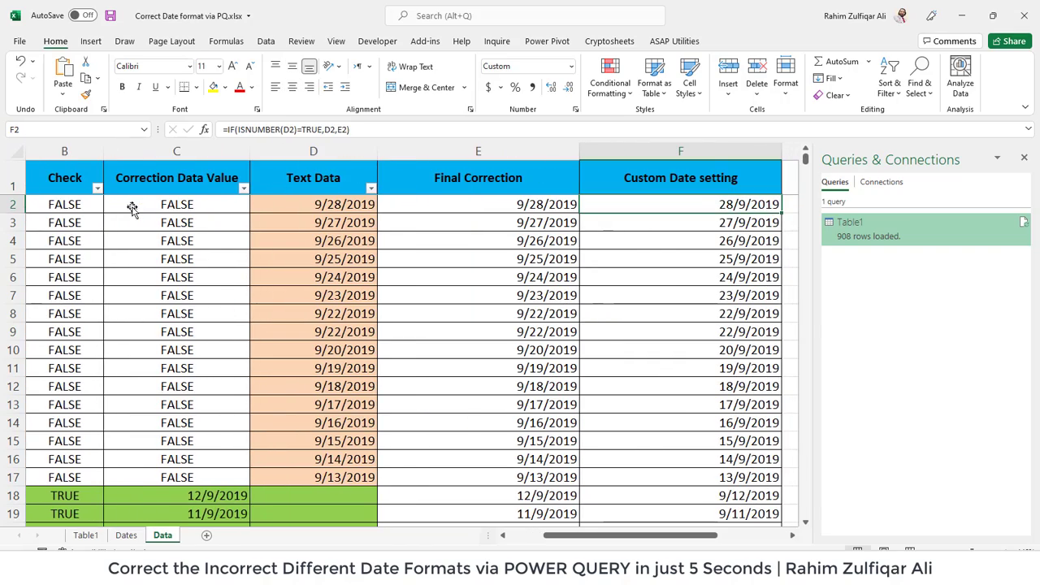
key(ctrl+shift+Down)
key(ctrl+shift+Up)
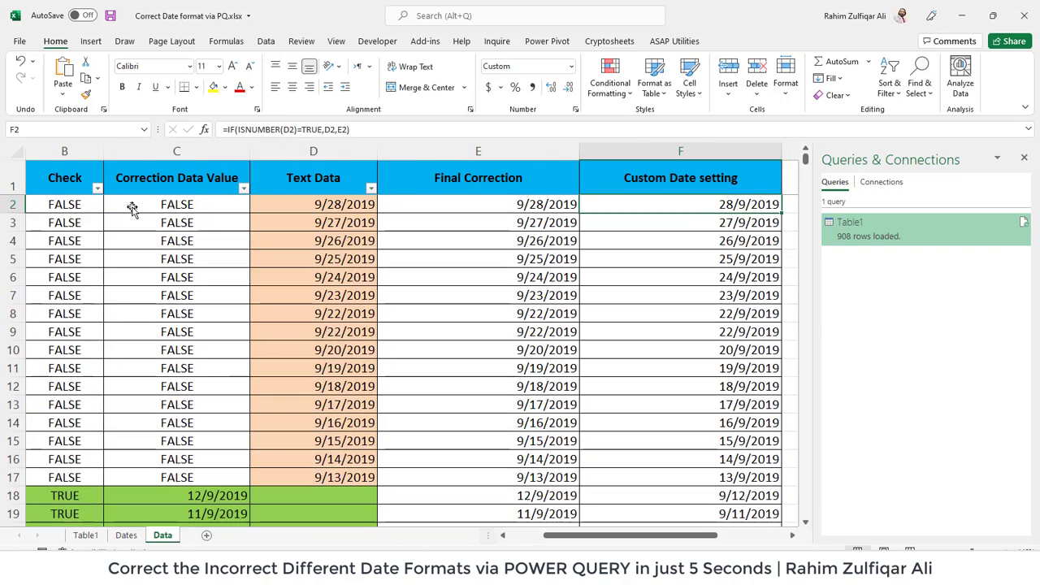
key(ctrl+shift+Down)
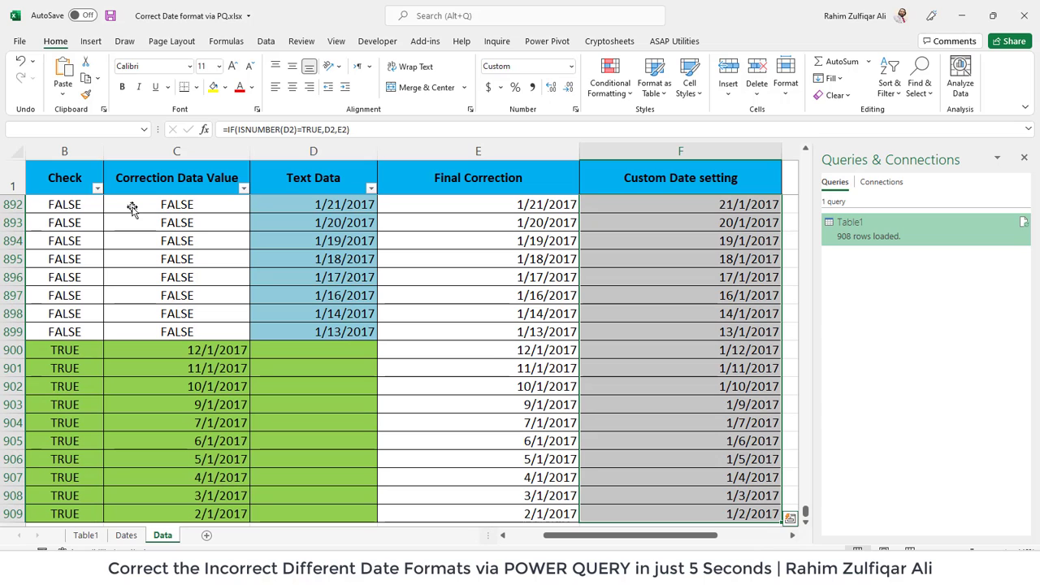
key(ctrl+c)
Step: Paste the copied dates as values beside the Date column on the Table1 sheet, starting at B2
key(ctrl+Page_Up)
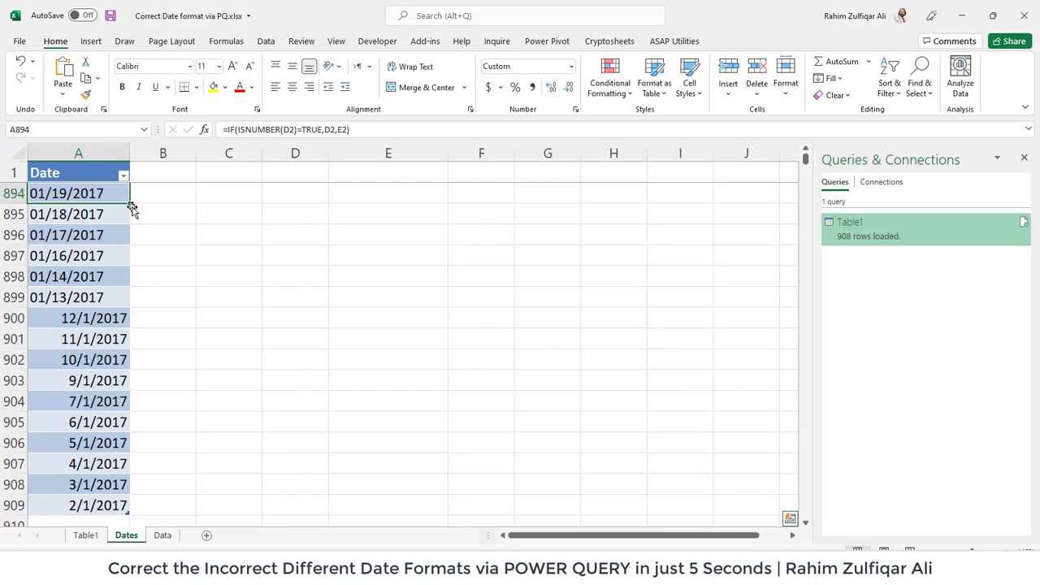
key(ctrl+Page_Up)
key(Down)
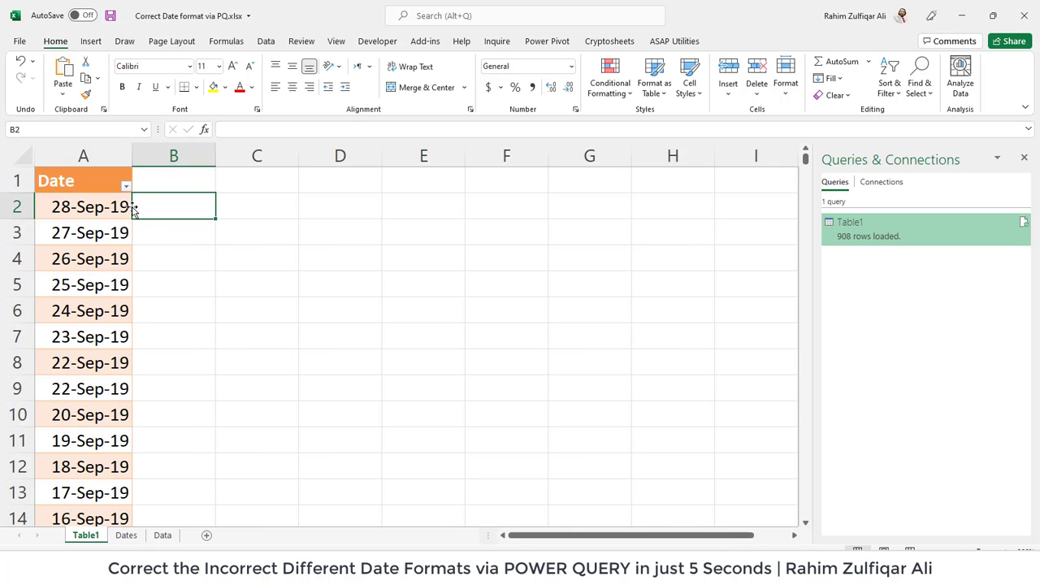
key(ctrl+alt+v)
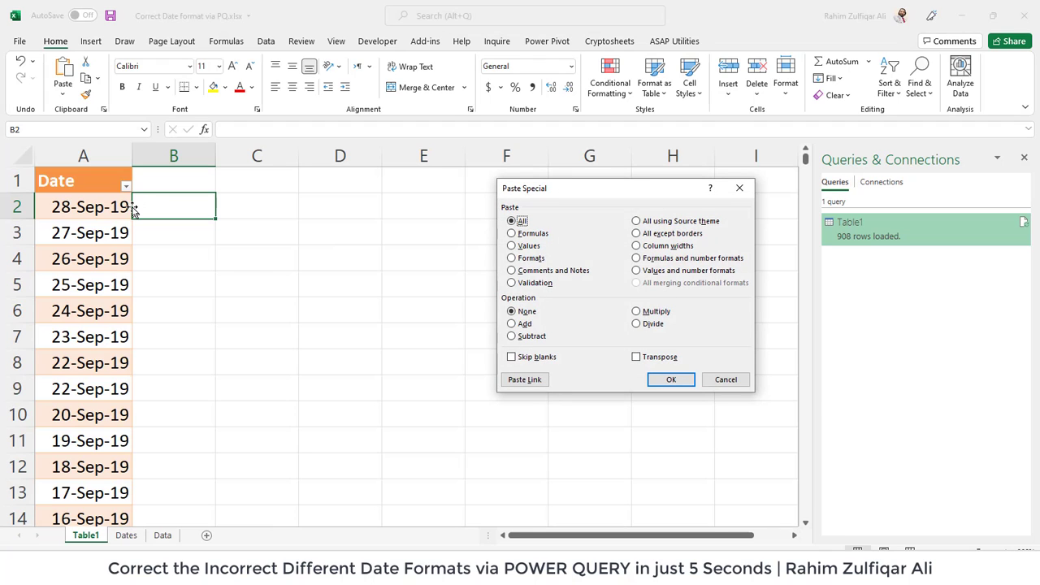
key(v)
key(Return)
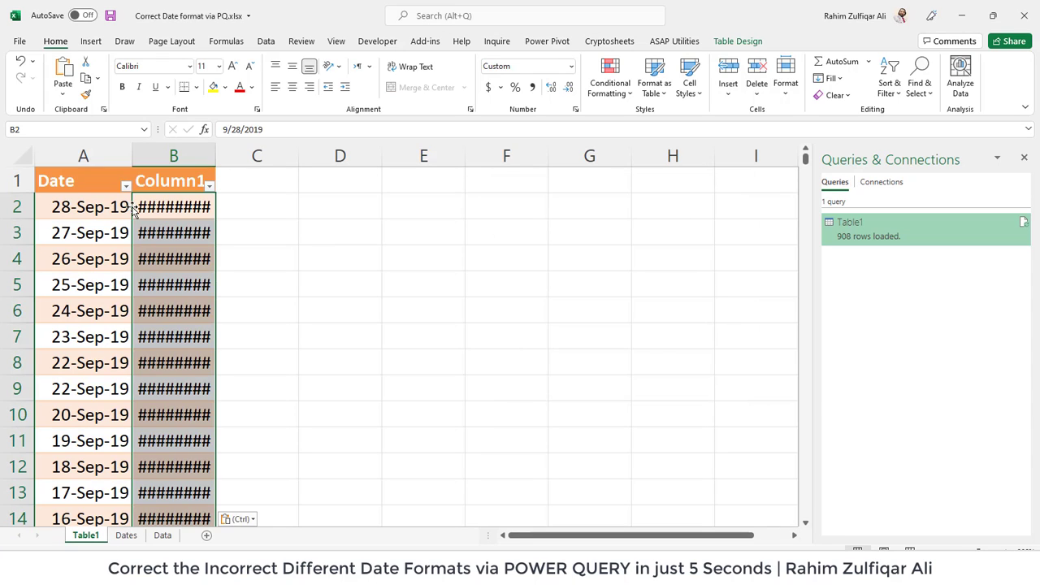
Step: Rename the pasted column's header to Data and format its dates in B2:B909 as d-mmm-yy
key(Up)
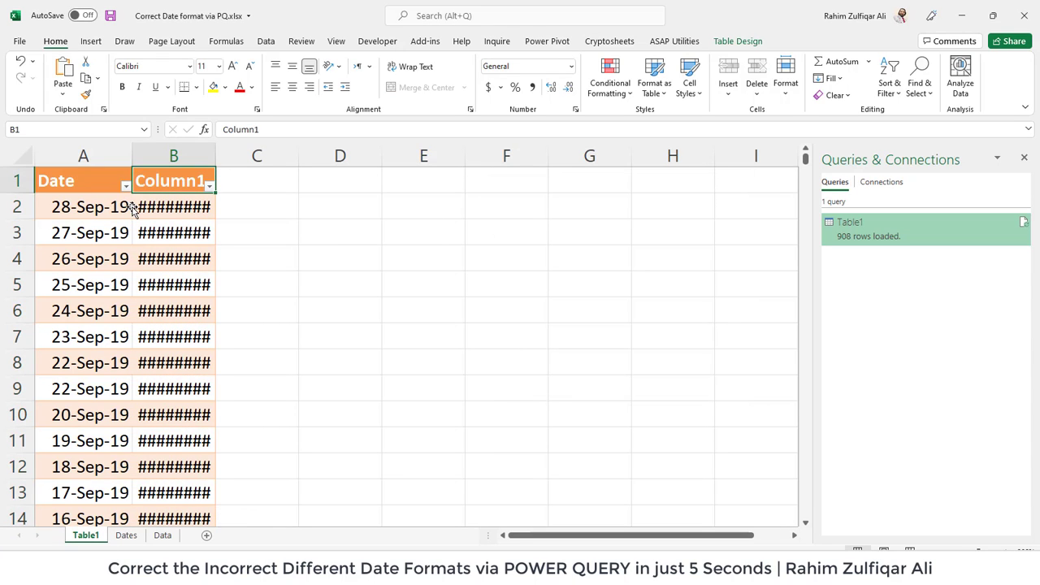
text(Ch)
key(Escape)
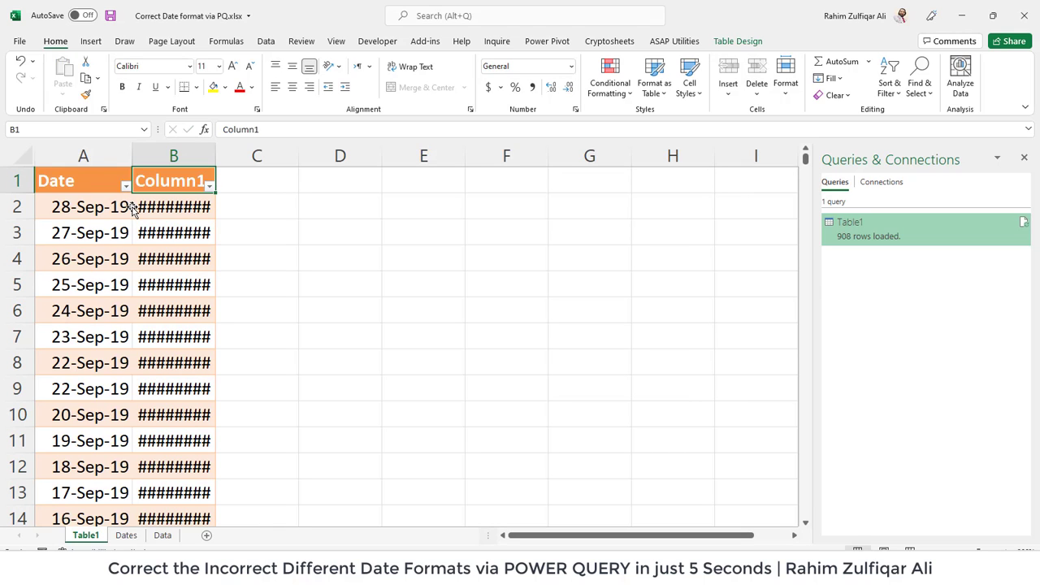
text(Data)
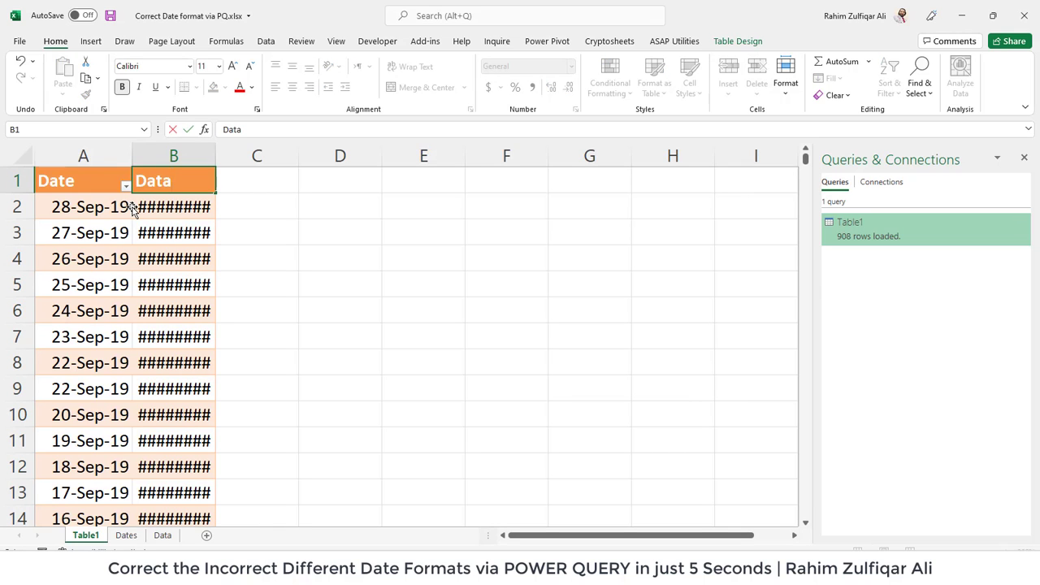
key(Return)
key(ctrl+shift+Down)
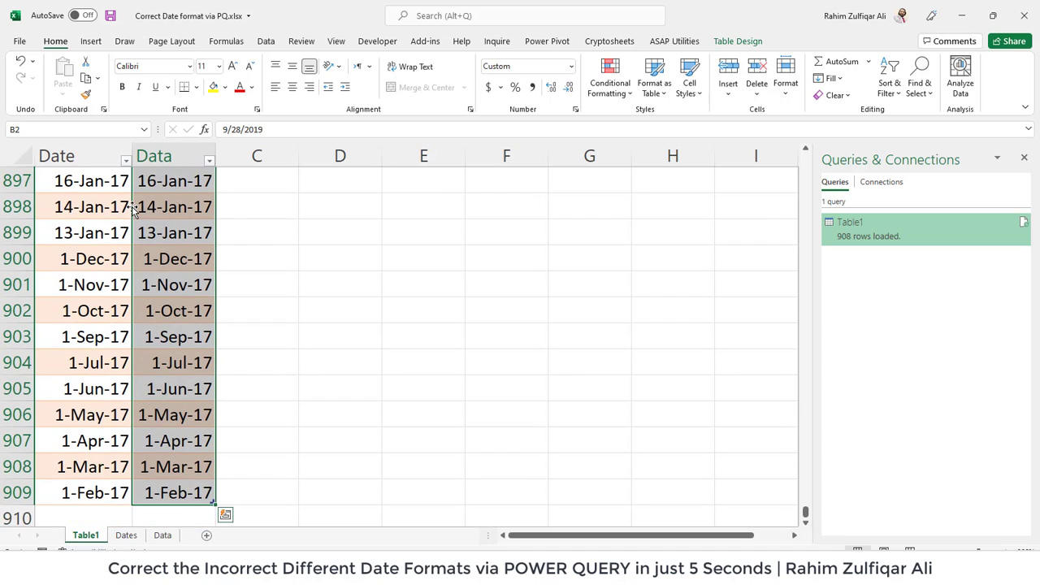
key(ctrl+shift+Up)
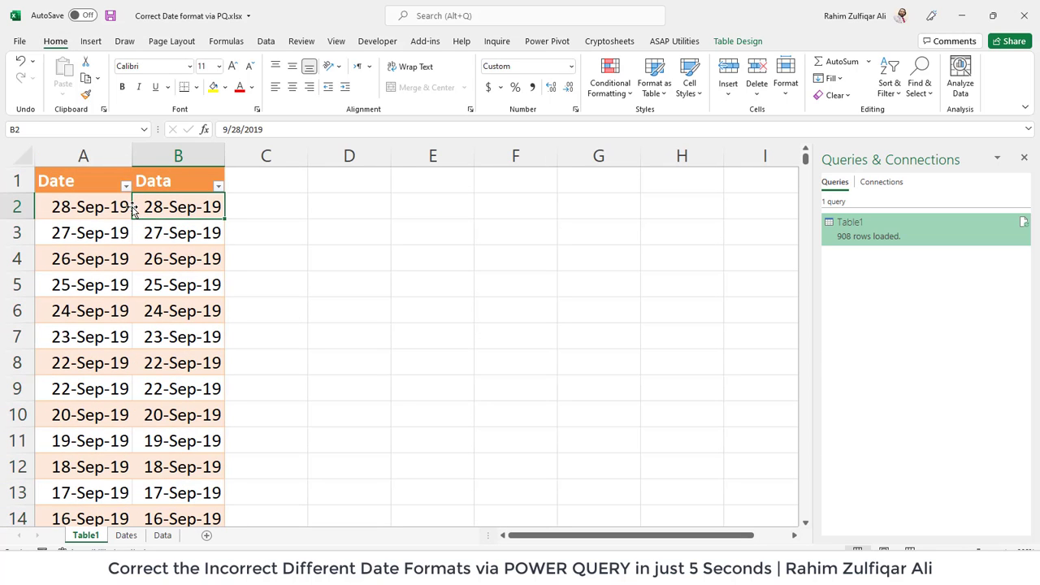
Step: Add a table column headed Check in C1, beside the Data column
key(Left)
key(Right)
key(Right)
key(Up)
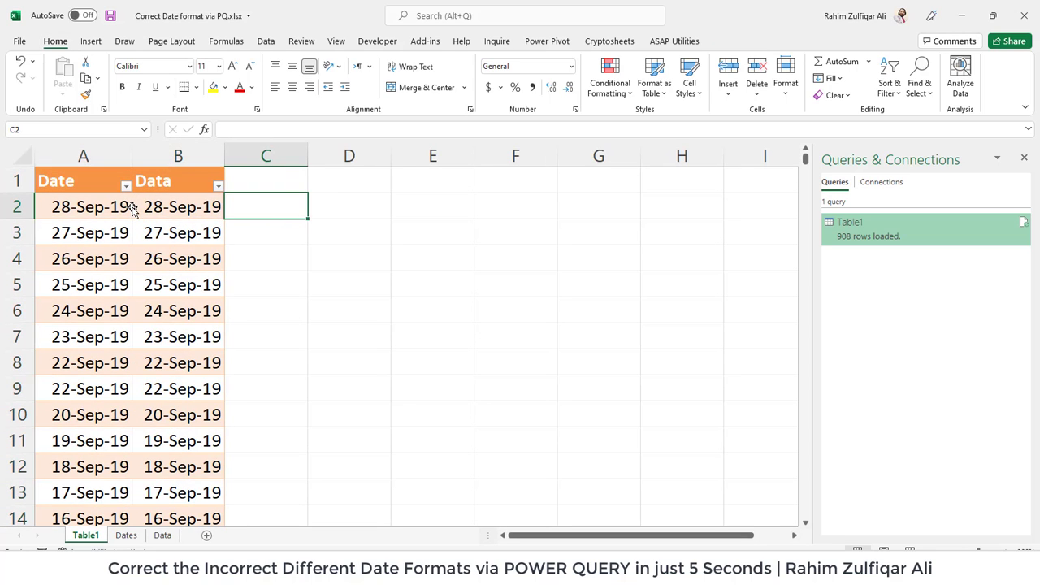
text(Check)
key(Return)
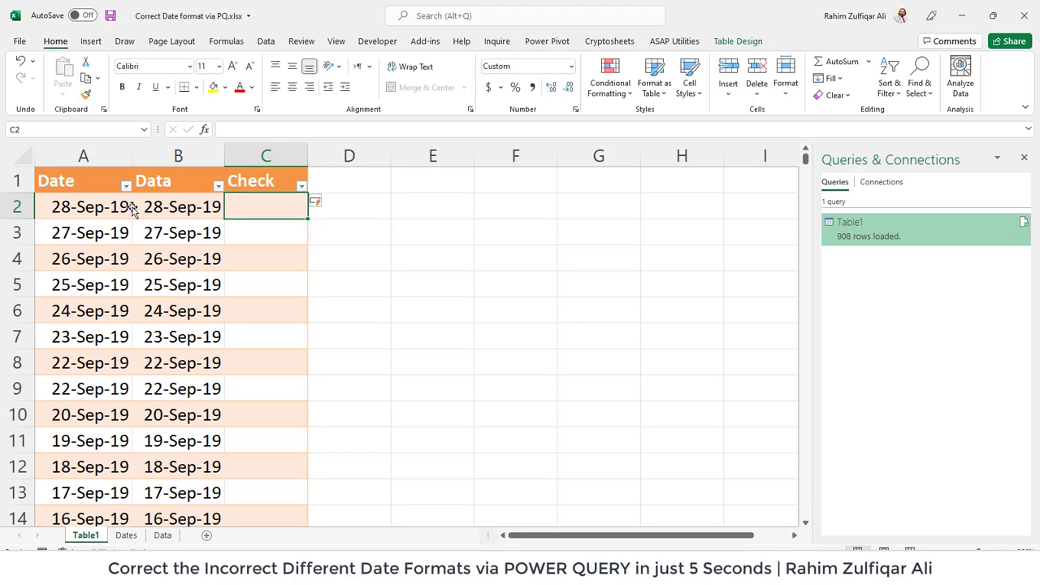
text(=)
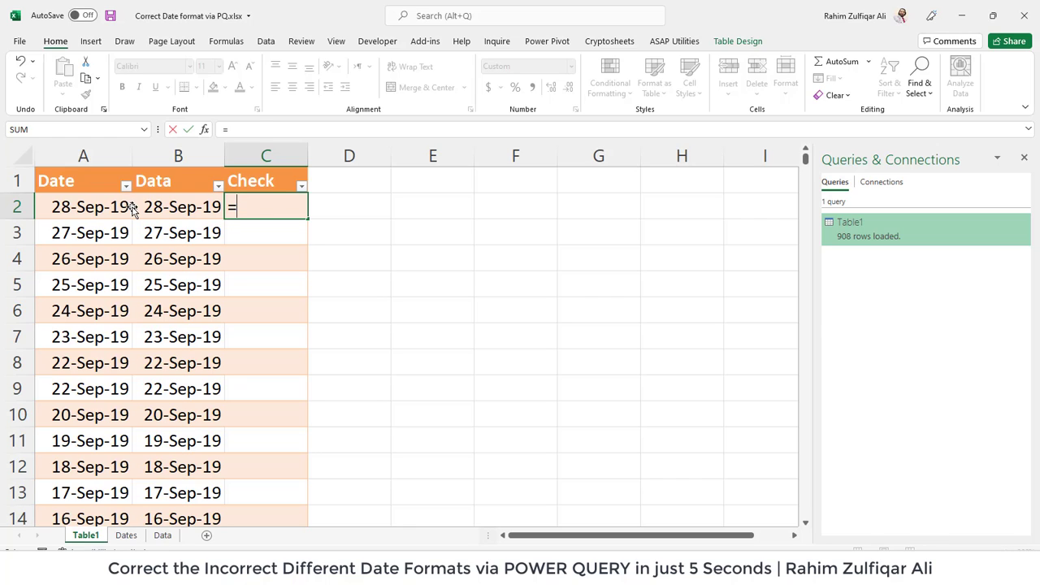
click(132, 208)
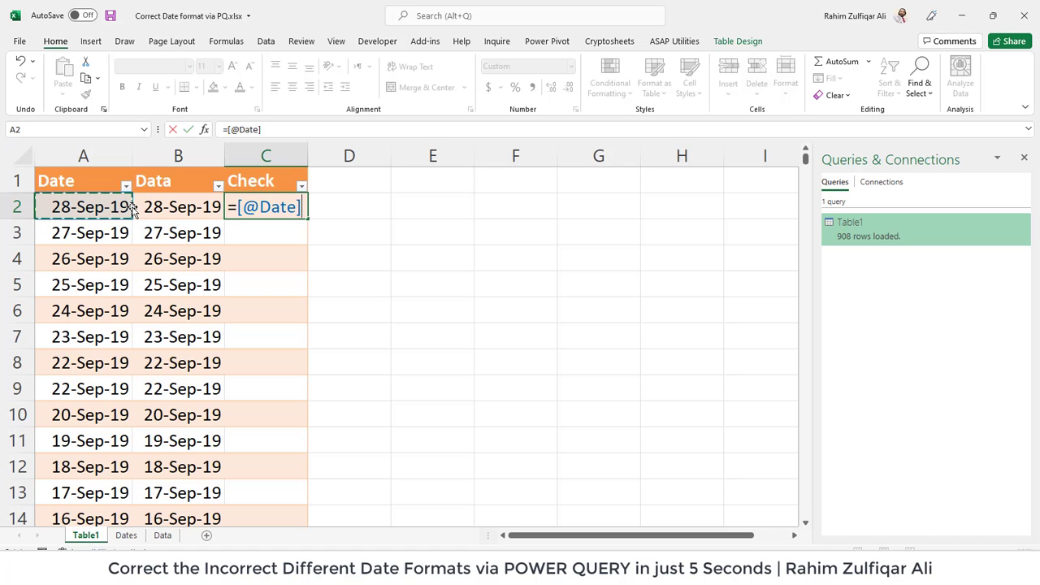
text(-[@Data)
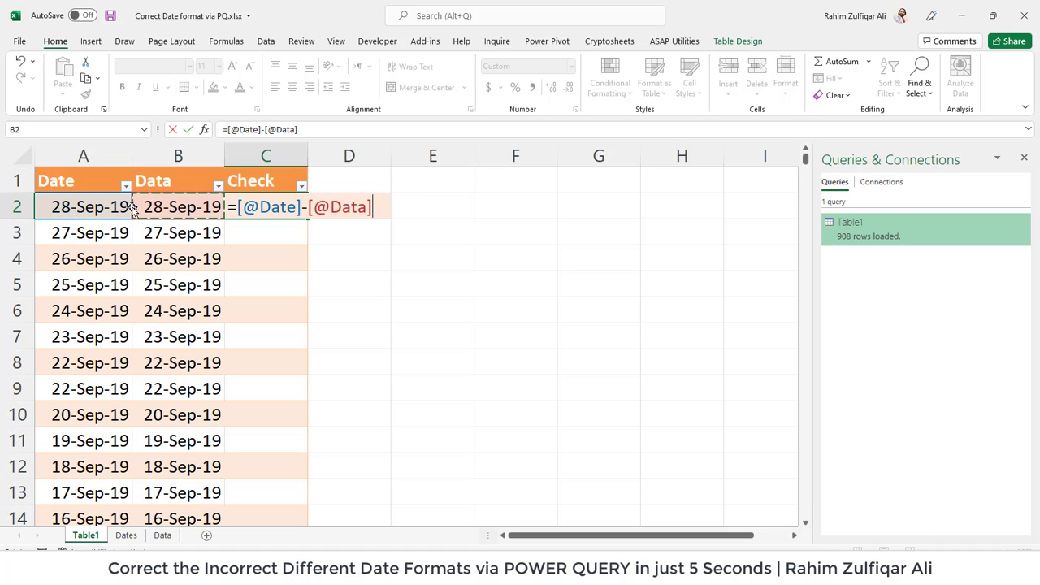
key(Return)
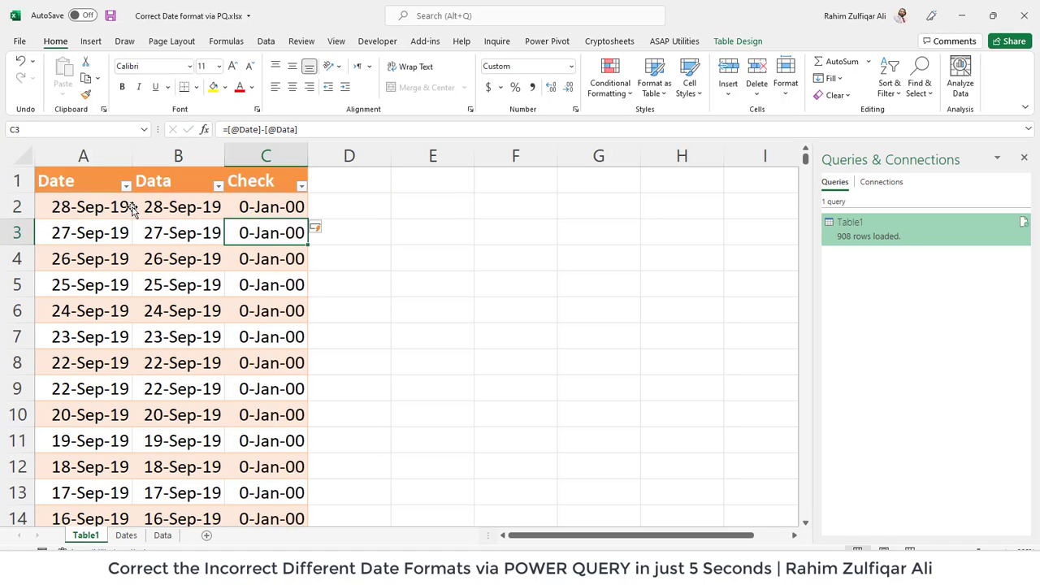
Step: Format the Check column's results in C2:C909 as General numbers
key(Up)
key(ctrl+shift+Down)
key(ctrl+BackSpace)
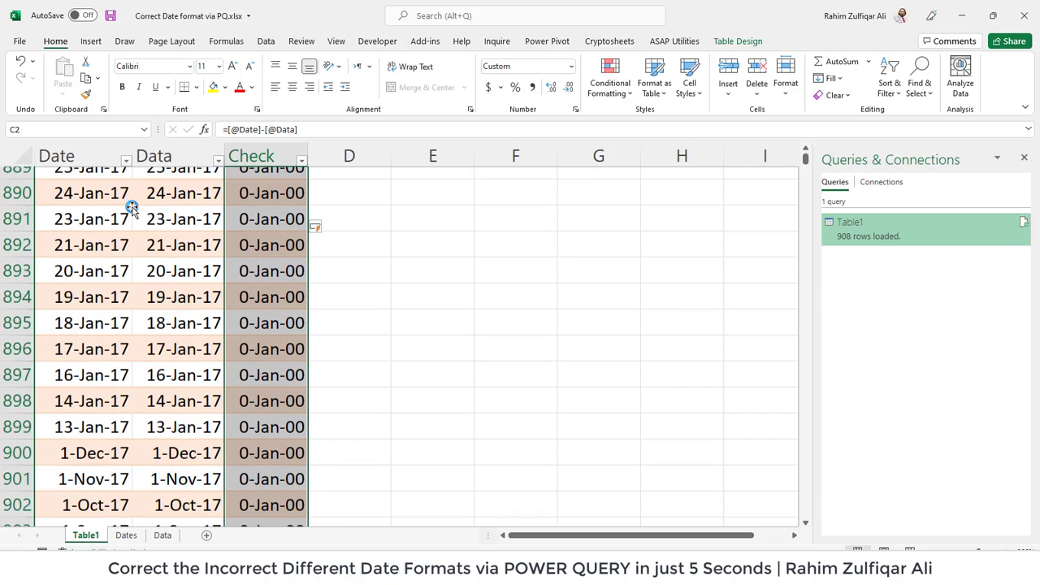
key(ctrl+1)
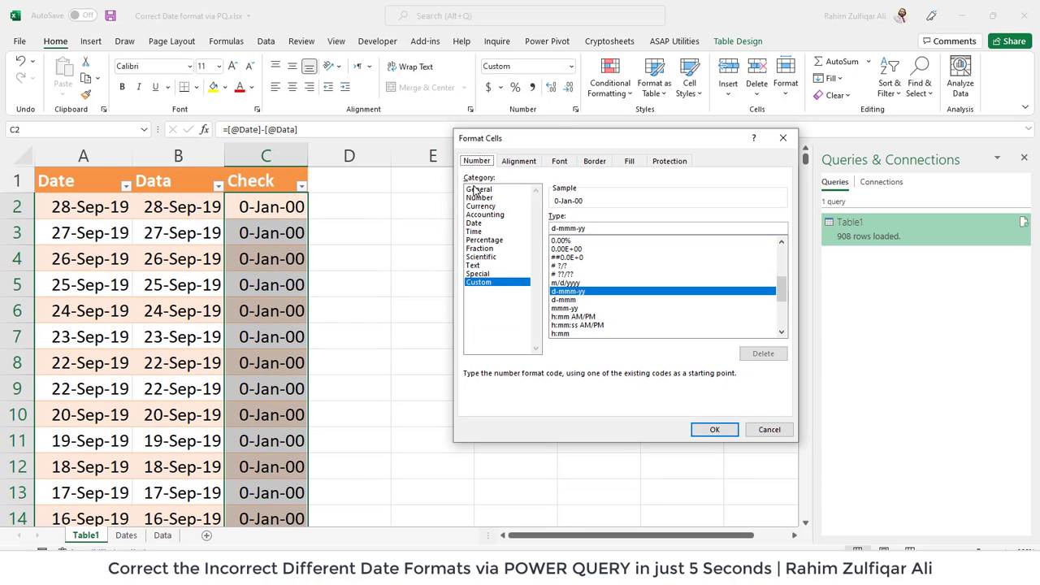
click(478, 189)
click(714, 430)
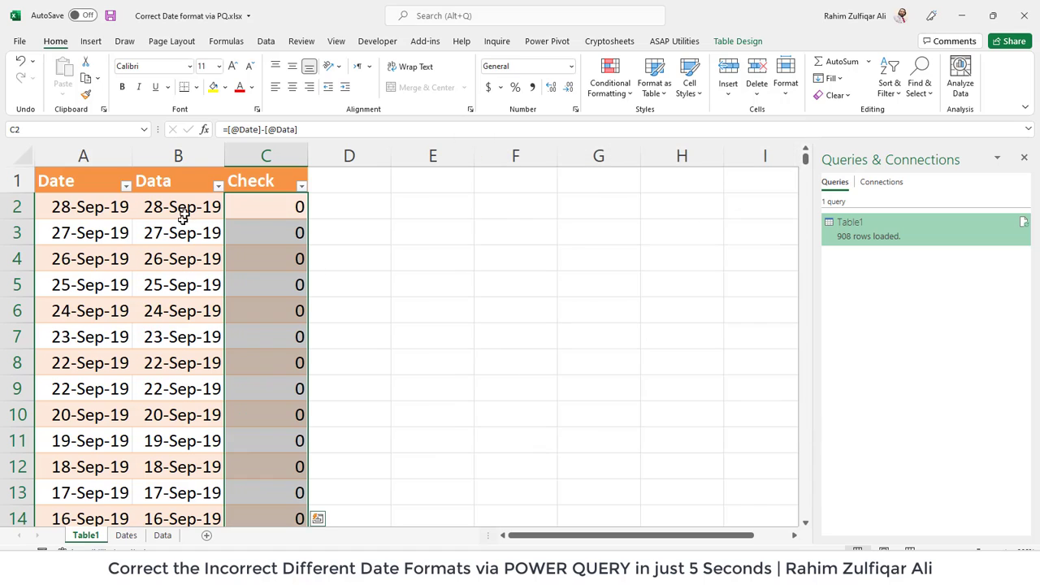
click(244, 179)
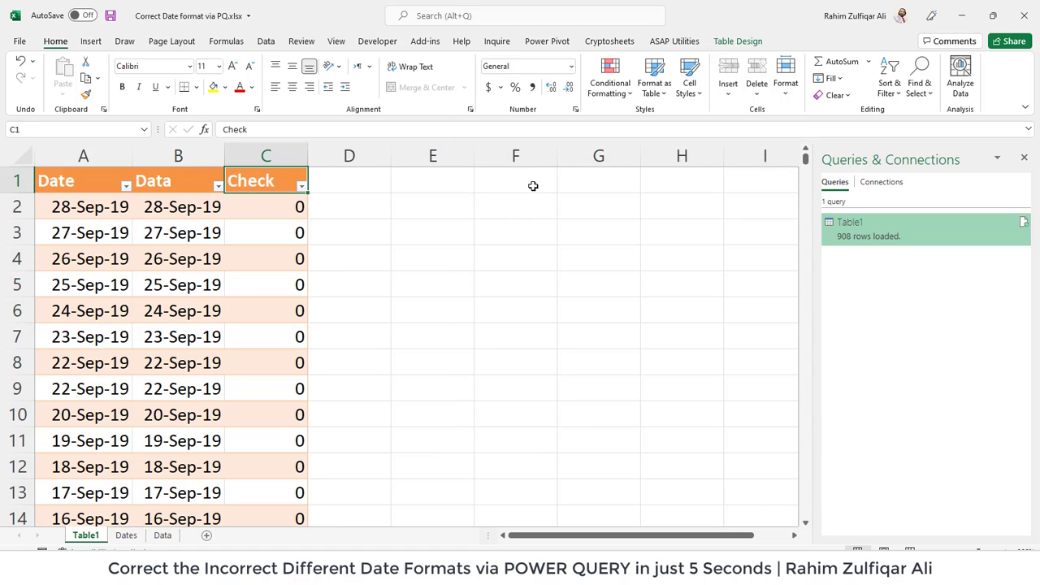
Step: Check which distinct values the Check column of the Table1 sheet contains, using its filter list, without applying a filter
key(alt+Down)
key(Down)
key(Down)
key(Down)
key(Down)
key(Down)
key(Down)
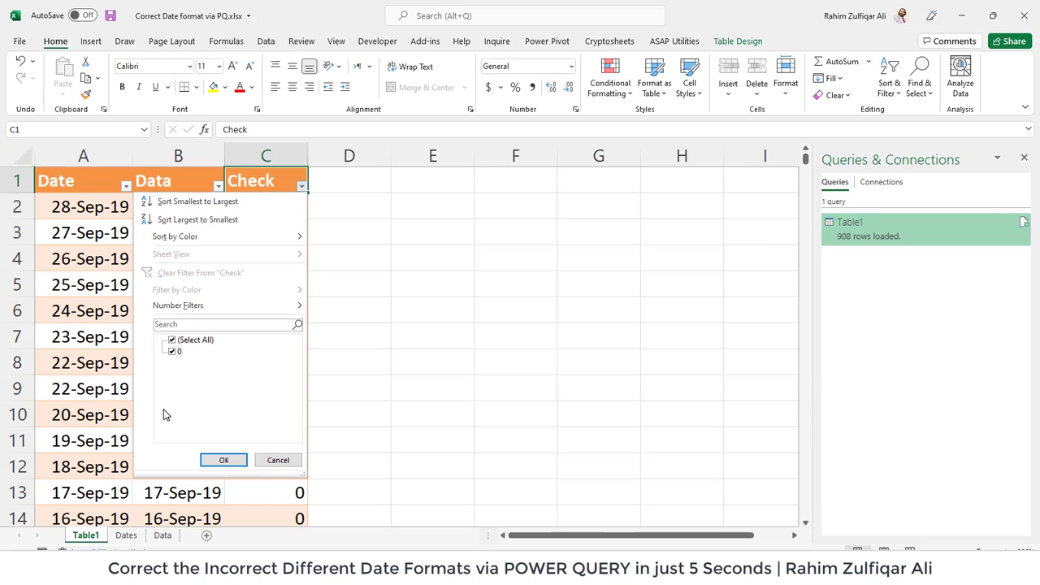
key(Escape)
Step: Review the Date column on the Table1 sheet from the first record to the last and return to its header
key(Down)
key(Home)
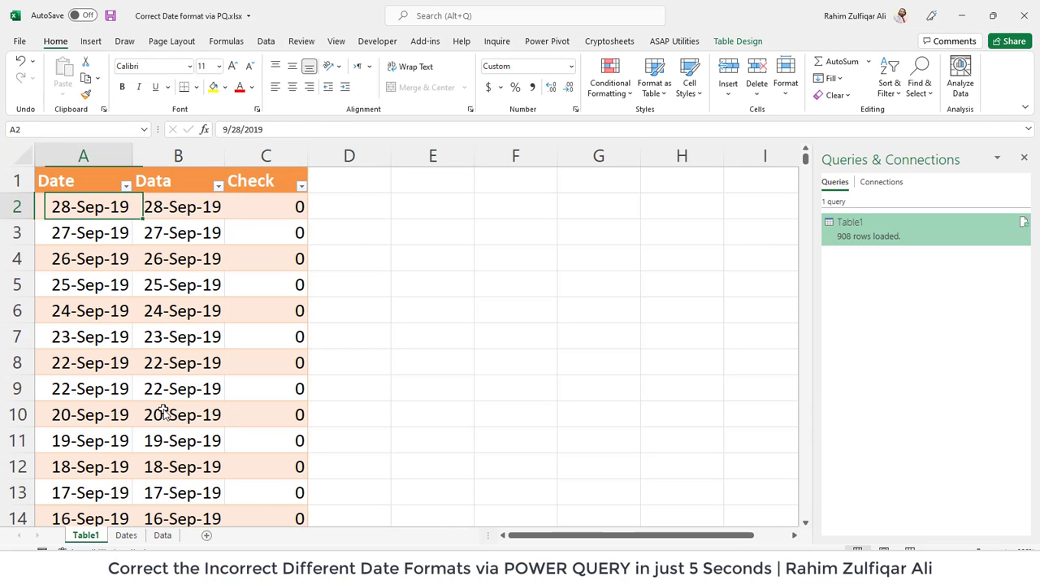
key(ctrl+Down)
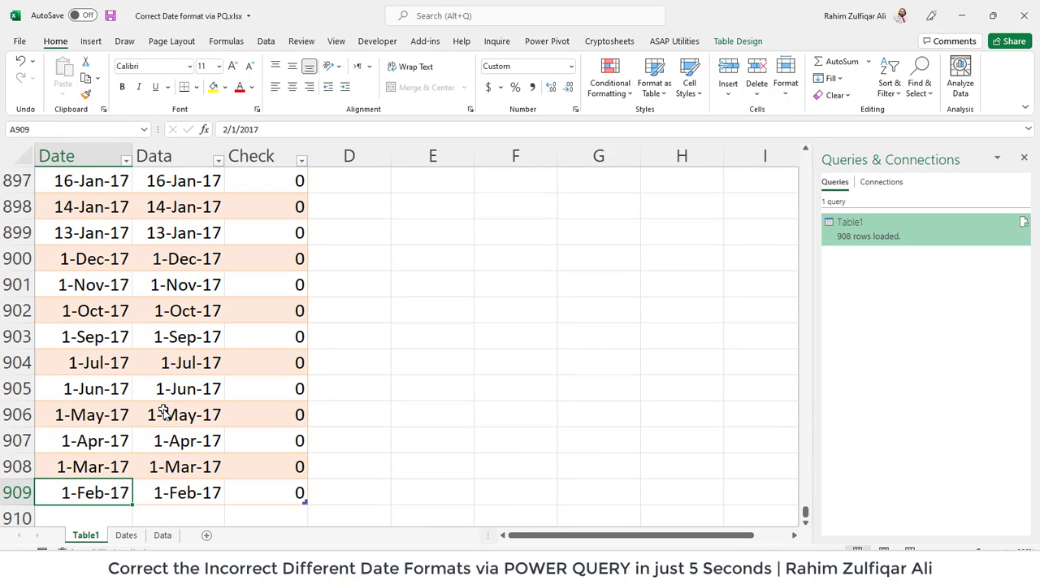
key(ctrl+Up)
key(Down)
key(ctrl+Down)
key(ctrl+Up)
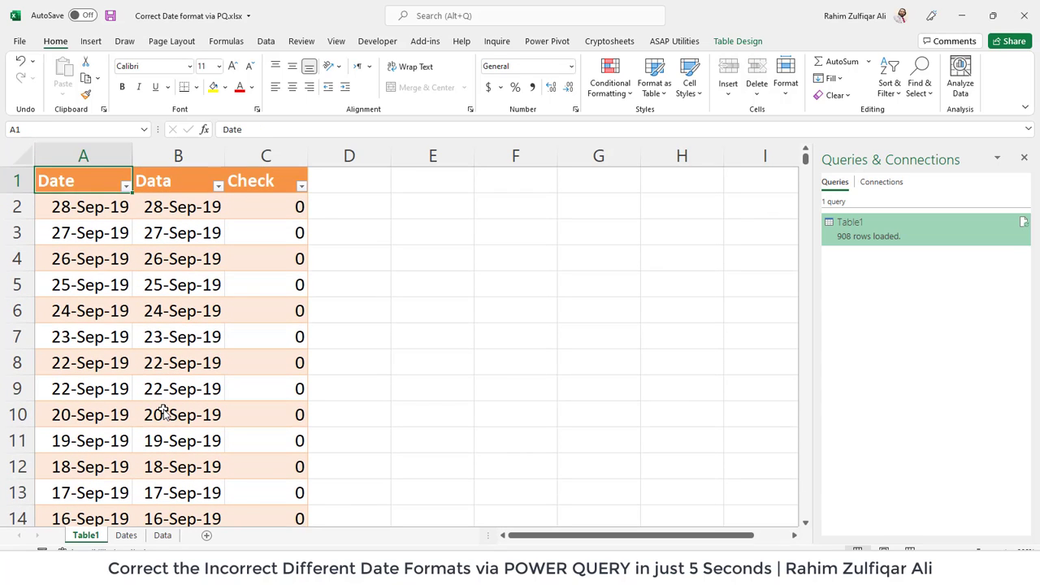
Step: Go to the start of the Data sheet and close the Queries & Connections pane
key(ctrl+Page_Down)
key(ctrl+Page_Down)
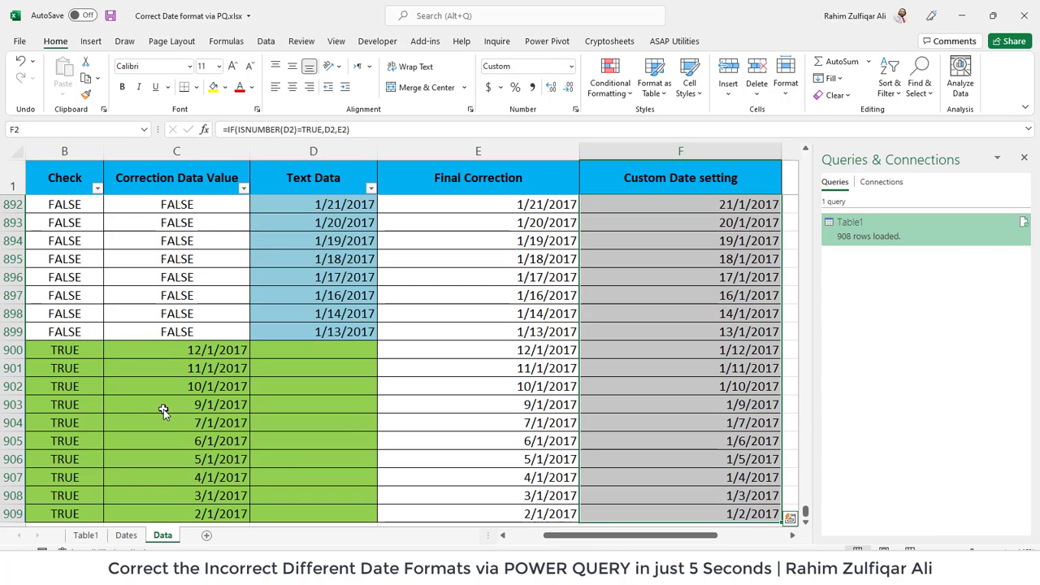
key(ctrl+Home)
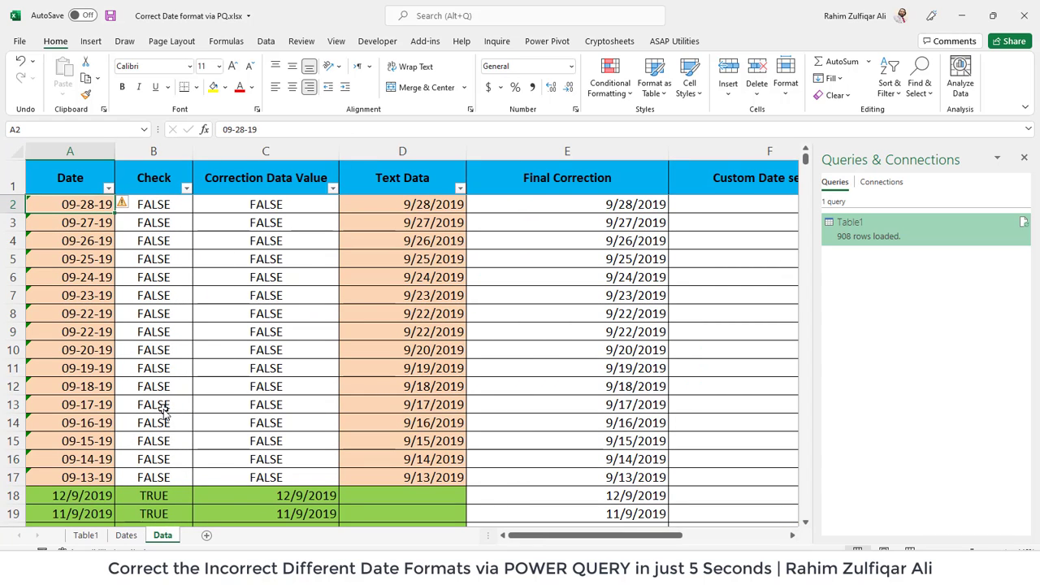
click(1024, 158)
Step: Inspect the row 3 formulas for Text Data, Final Correction and Custom Date setting on the Data sheet, leaving them unchanged
click(650, 223)
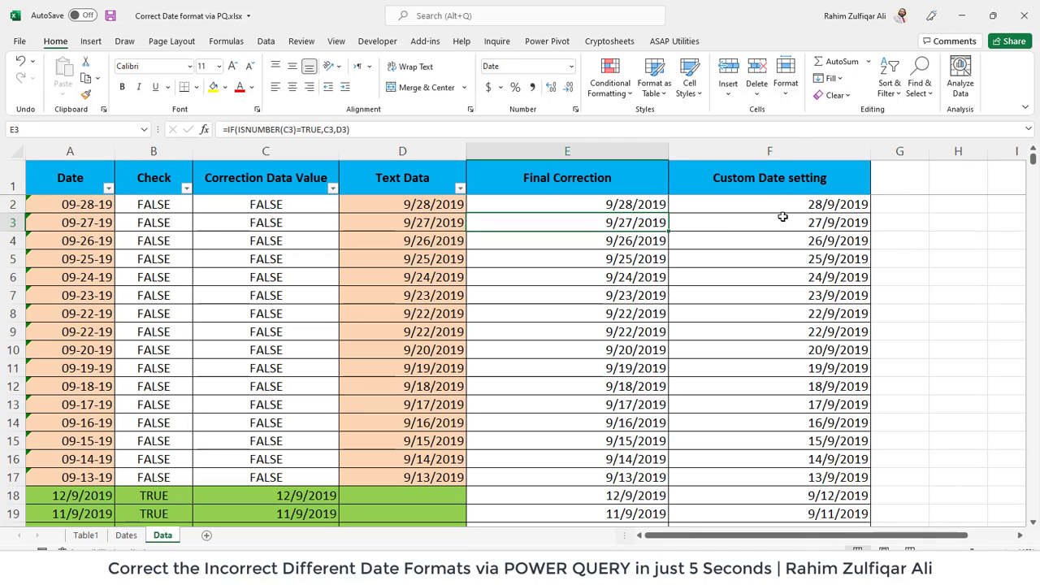
key(Left)
key(F2)
key(Tab)
key(F2)
key(Tab)
key(F2)
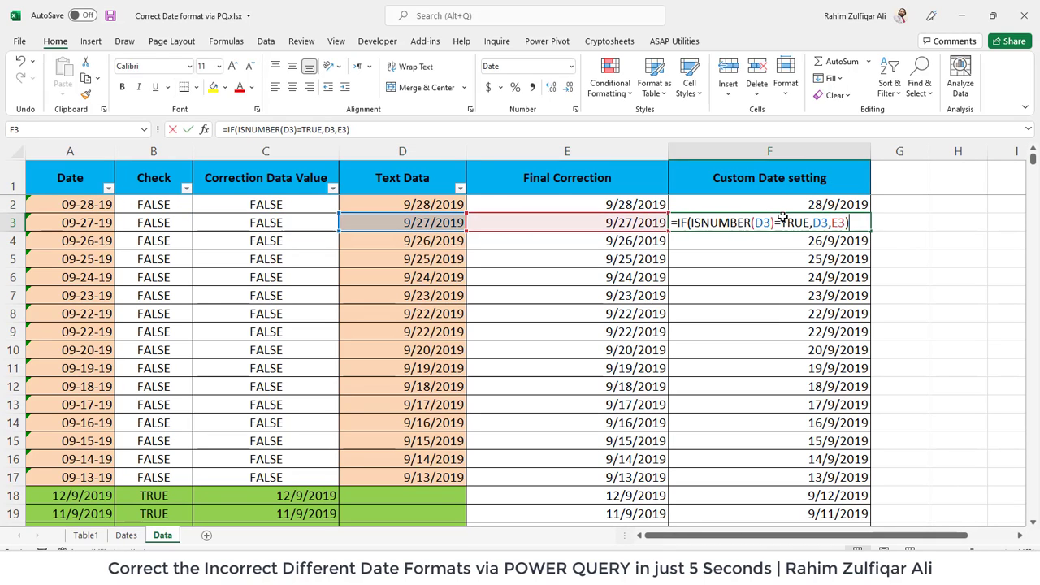
key(Escape)
key(Left)
key(Left)
key(Left)
key(Left)
key(Left)
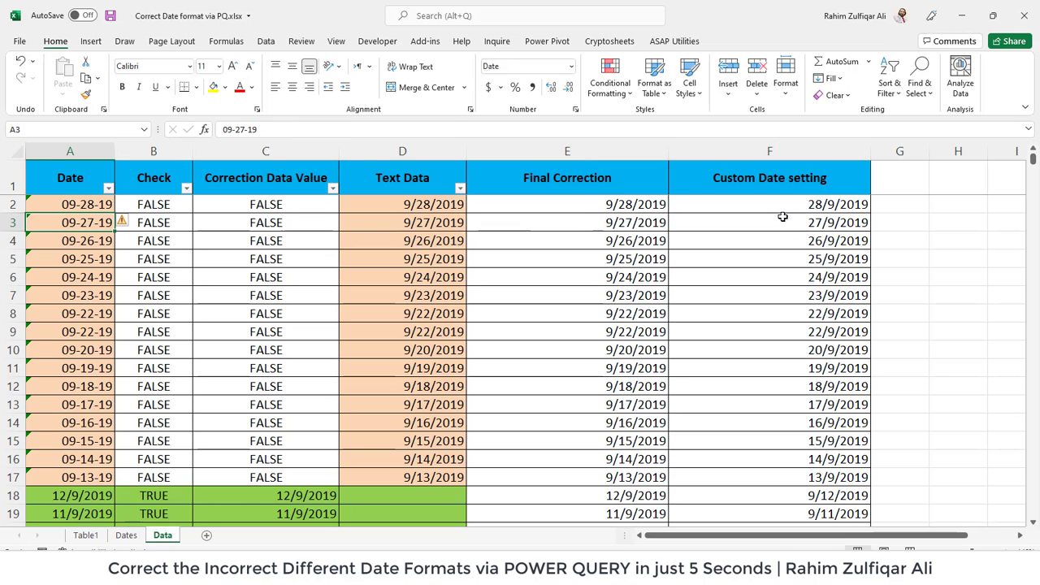
Step: Review the original mixed-format dates on the Dates sheet and select the range A2:A909
key(ctrl+Page_Up)
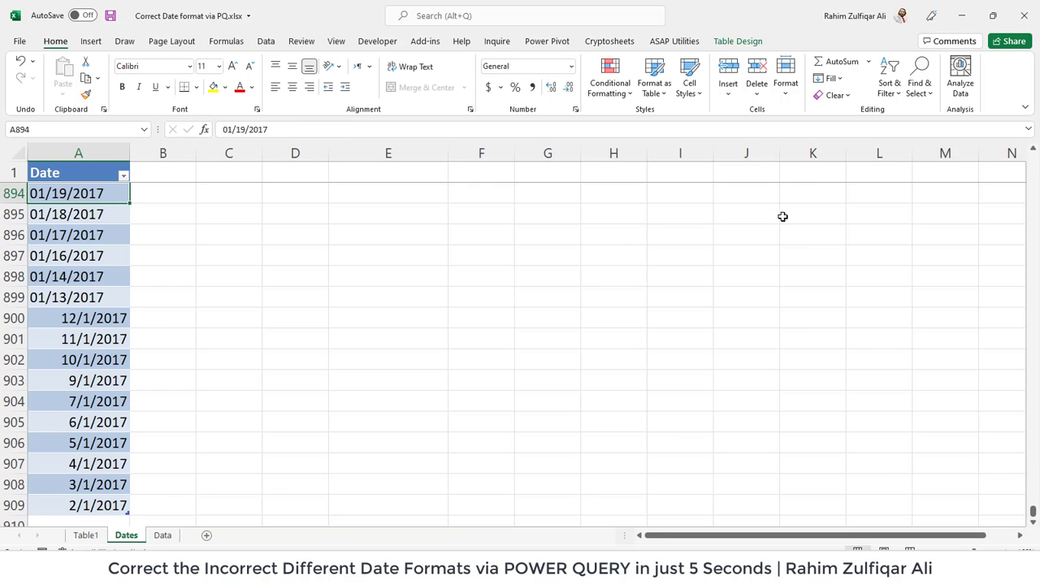
key(ctrl+Down)
key(ctrl+Up)
key(Down)
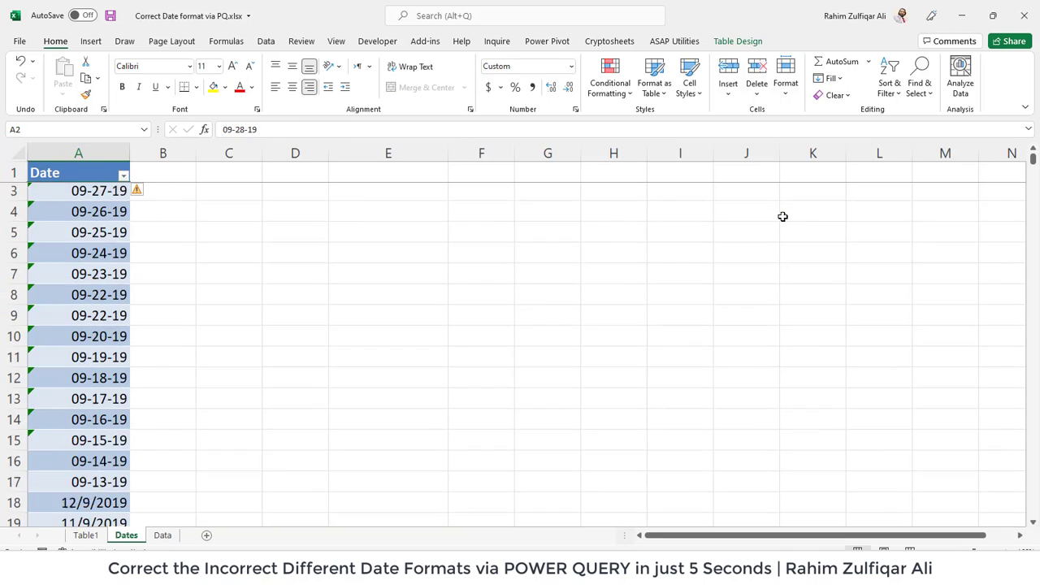
key(ctrl+shift+Down)
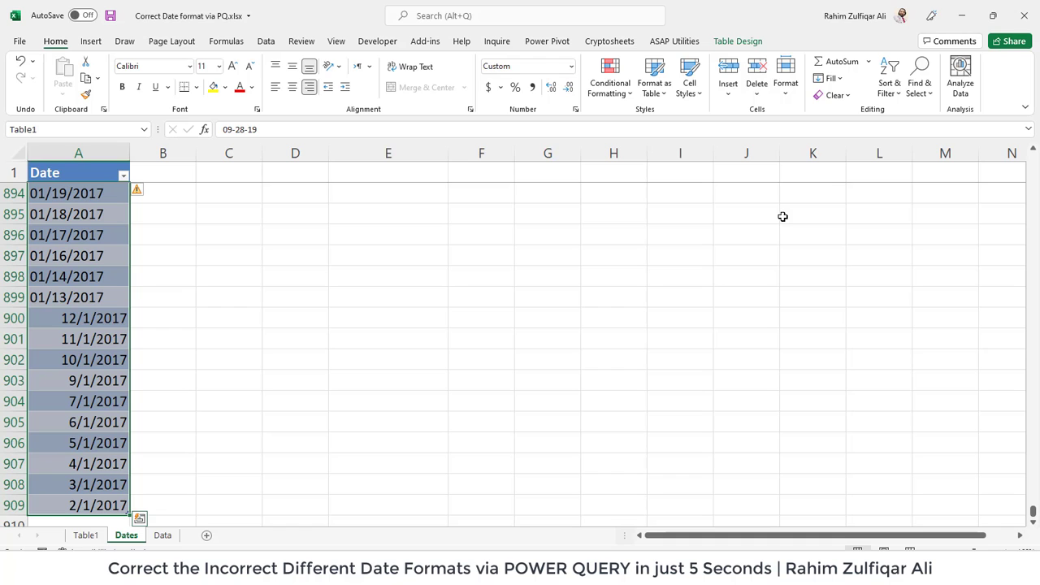
Step: Review the Power Query-corrected dates on the Table1 sheet down to the last row and return to A2
key(ctrl+Page_Up)
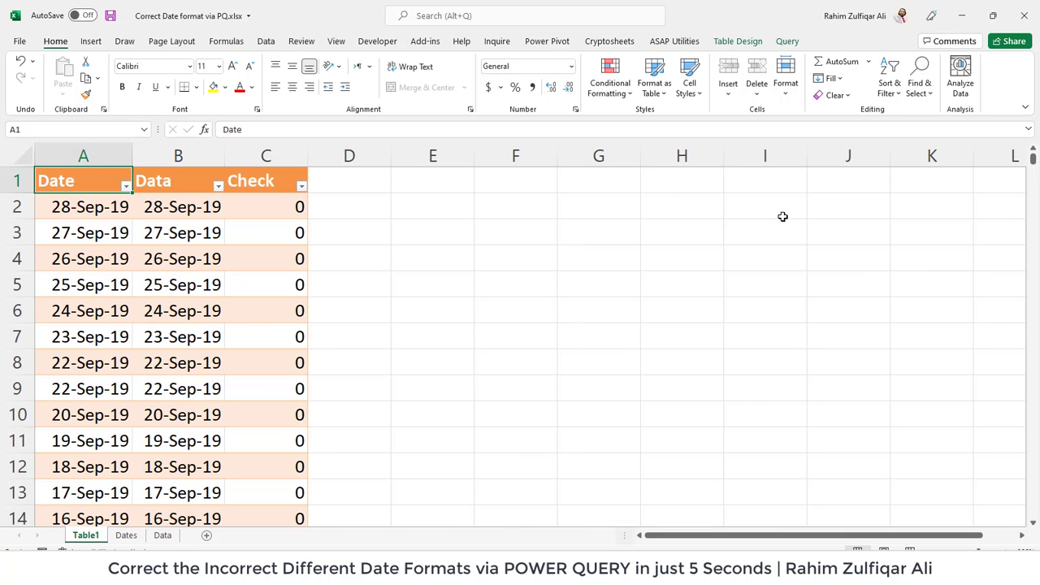
key(ctrl+Down)
key(ctrl+Up)
key(Down)
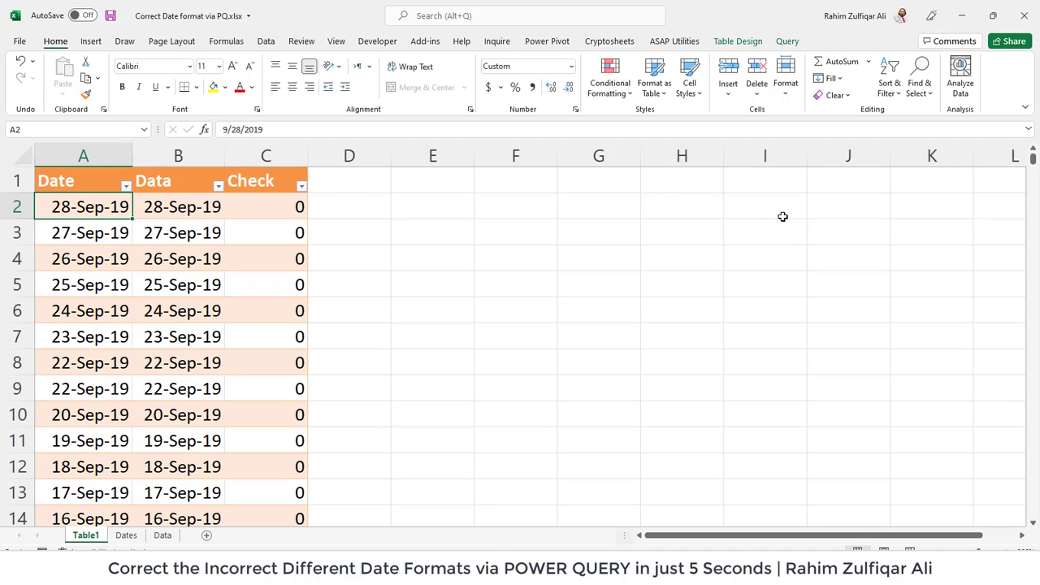
Step: Compare the original dates on the Dates sheet, from first to last row, with the corrected ones on the Table1 sheet
key(ctrl+Page_Down)
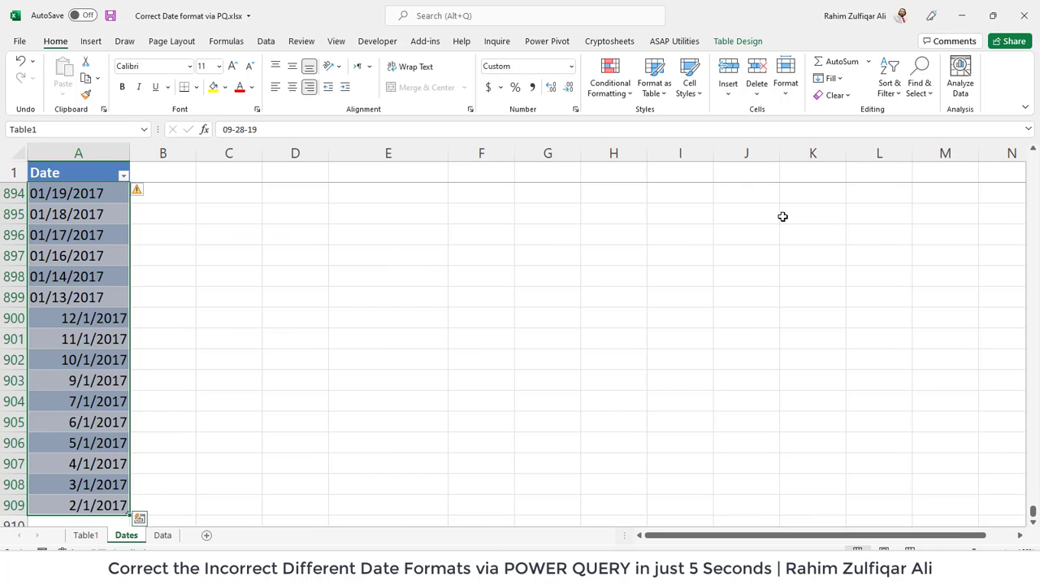
key(ctrl+Up)
key(ctrl+Down)
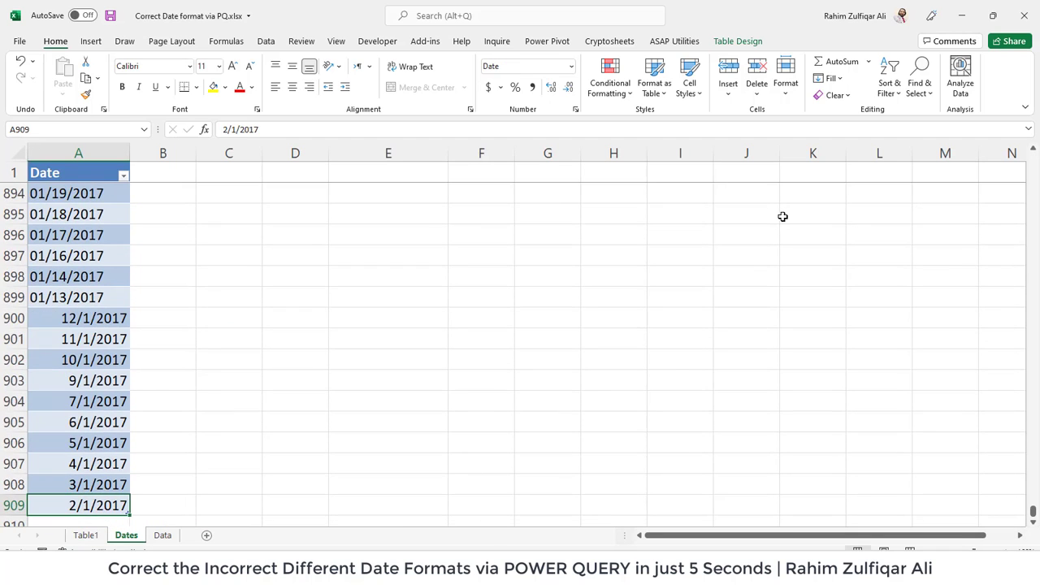
key(ctrl+Up)
key(Down)
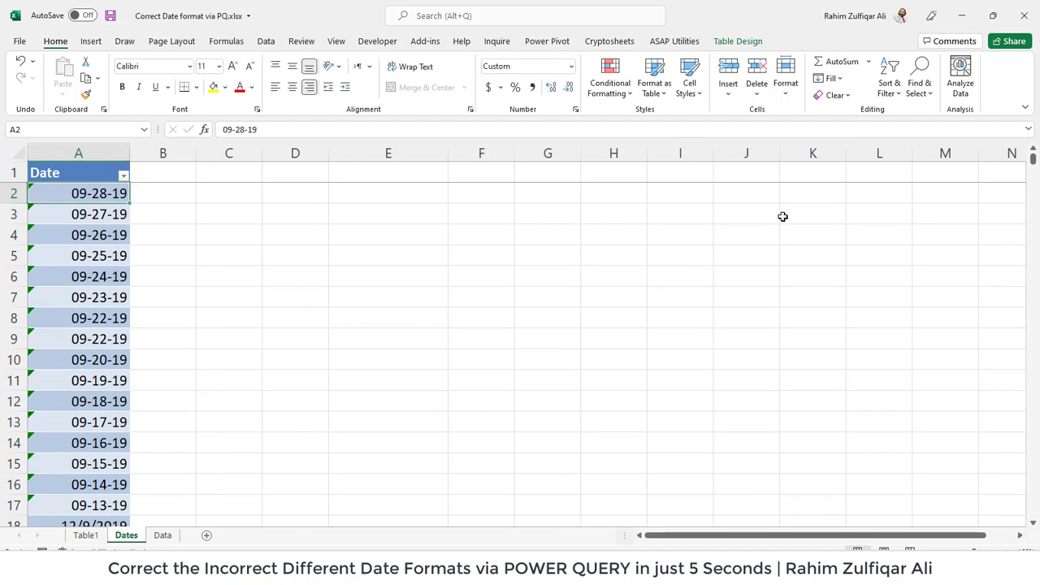
key(ctrl+Page_Up)
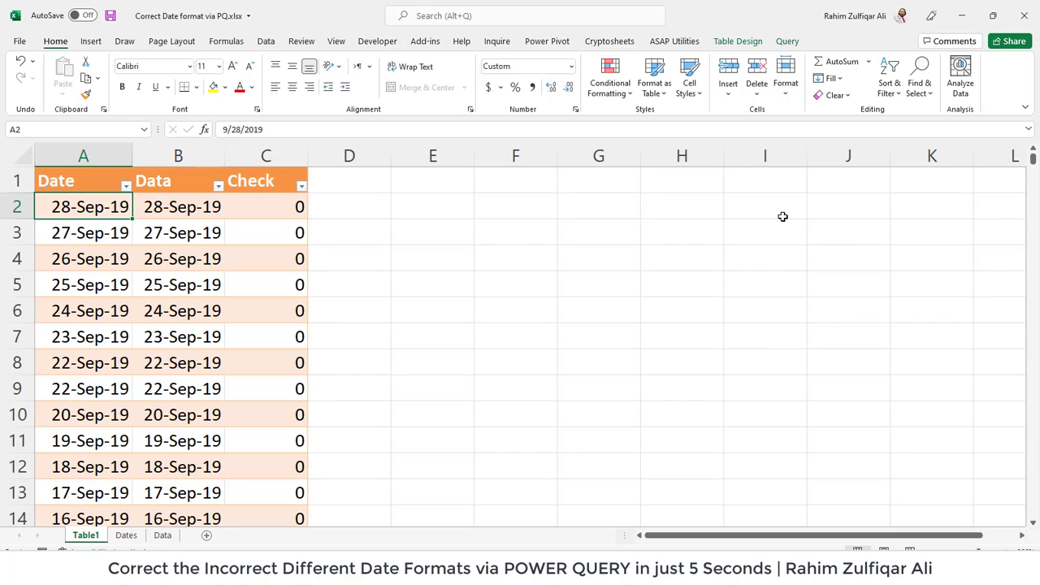